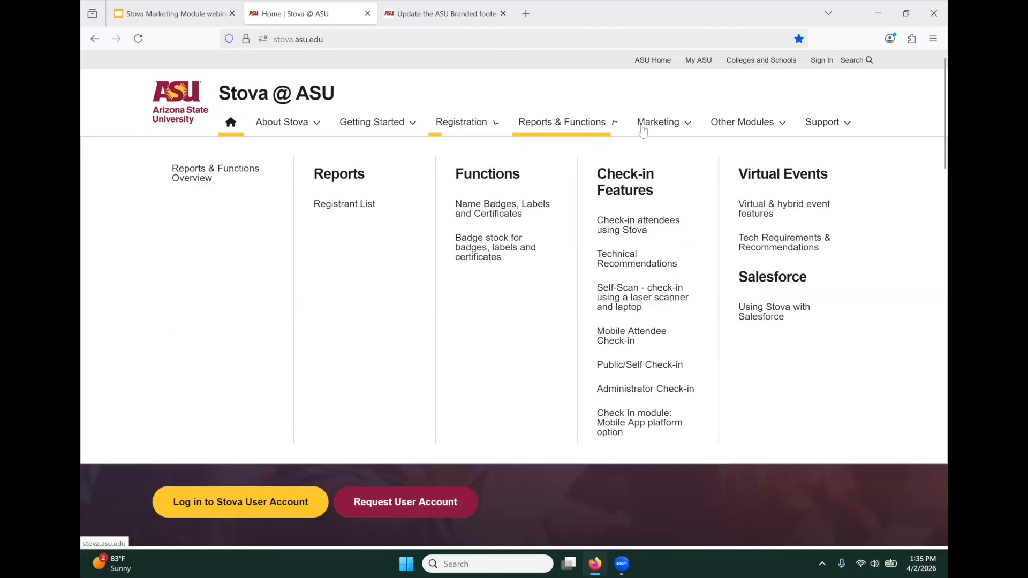
- Follow the 'Log in to Stova User Account' link from the Stova @ ASU home page
mouse_move(661, 132)
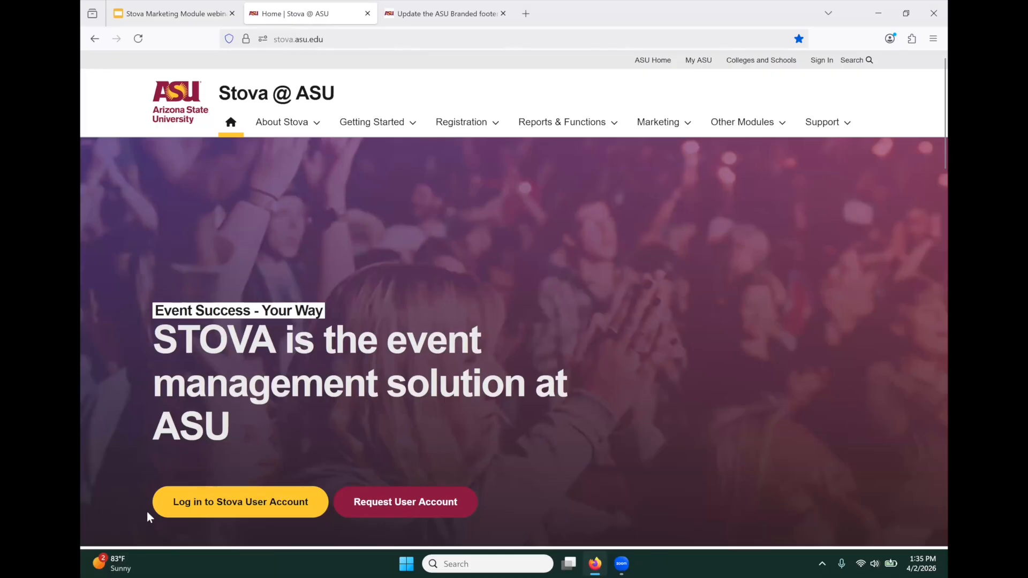
left_click(188, 500)
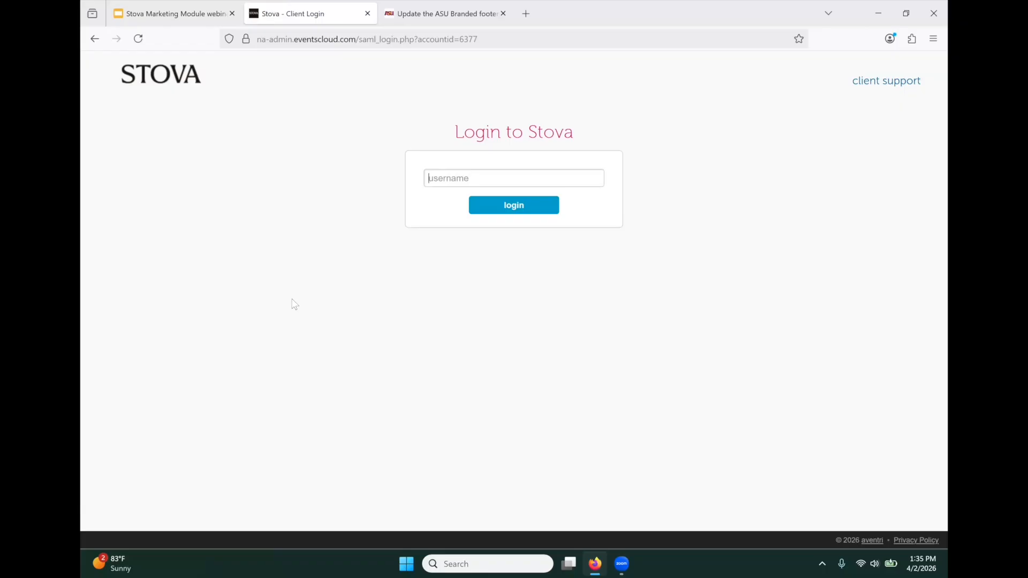
- Enter the ASU username and submit it to sign in through single sign-on
type("laurar")
key("Return")
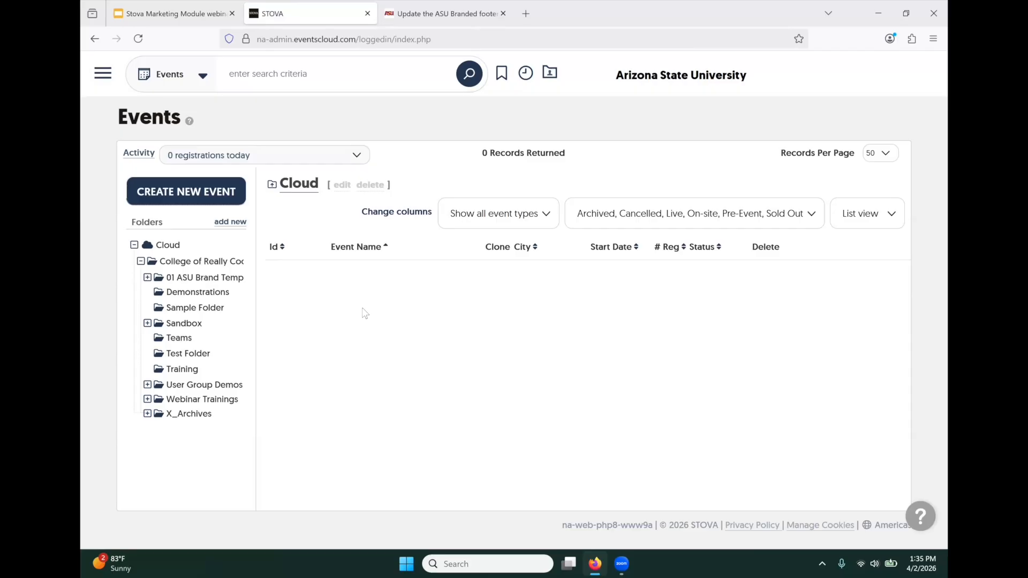
- Collapse the college folder in the events tree and bring up the main navigation menu
left_click(140, 261)
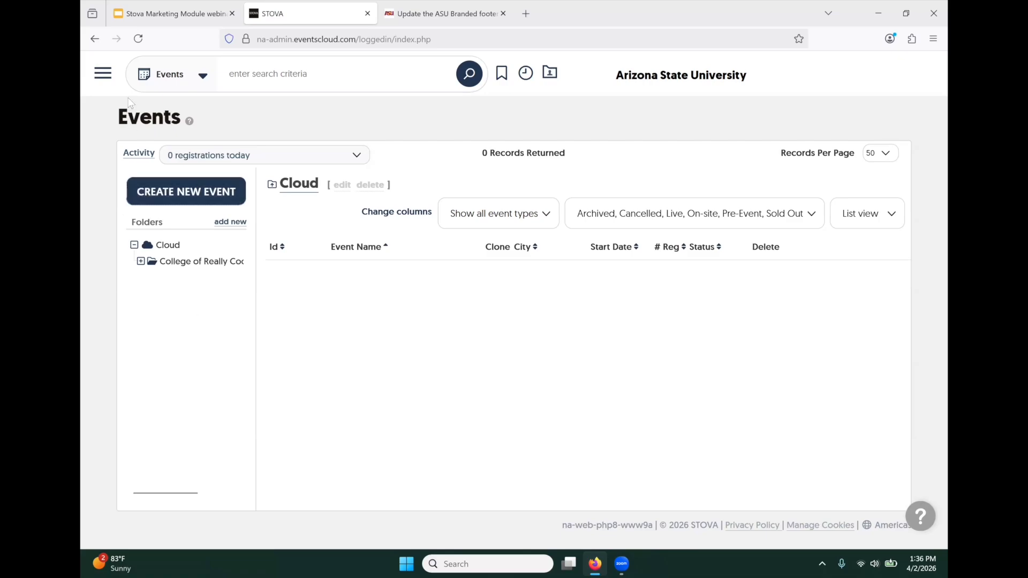
left_click(103, 75)
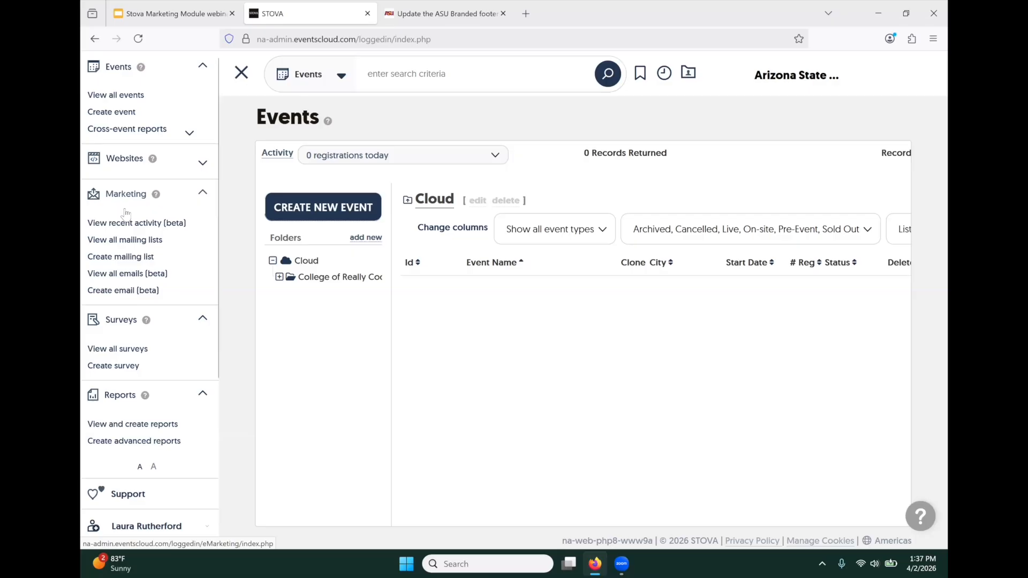
- Create mailing list 'Invite - New Director April 2026' in the default CRCI folder
left_click(121, 258)
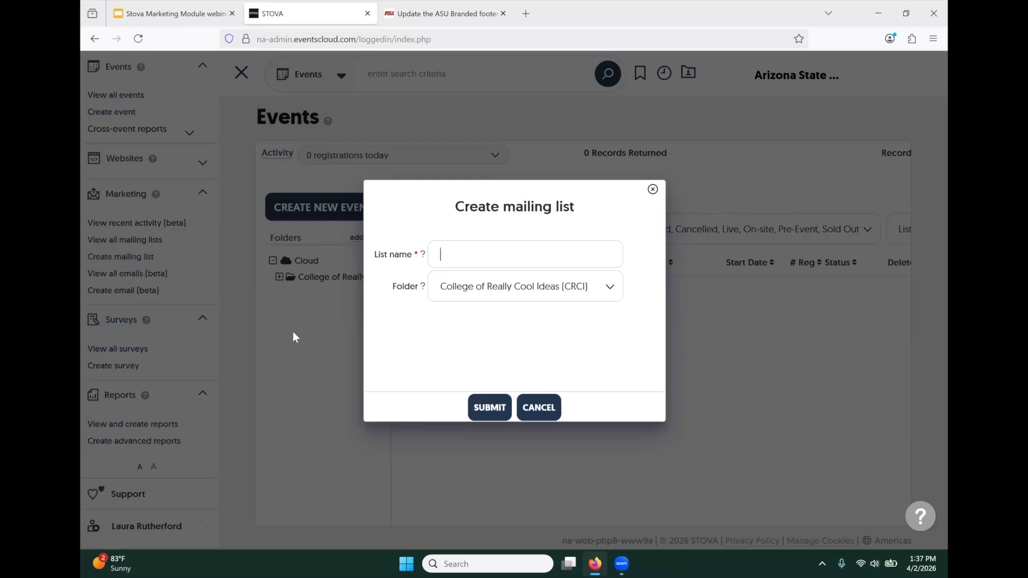
type("Invite")
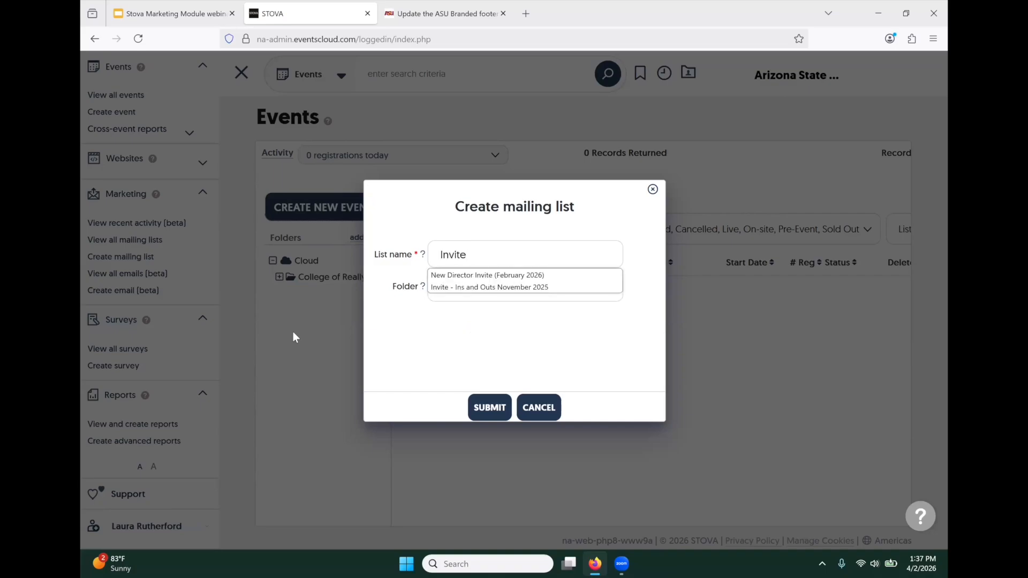
type(" - N")
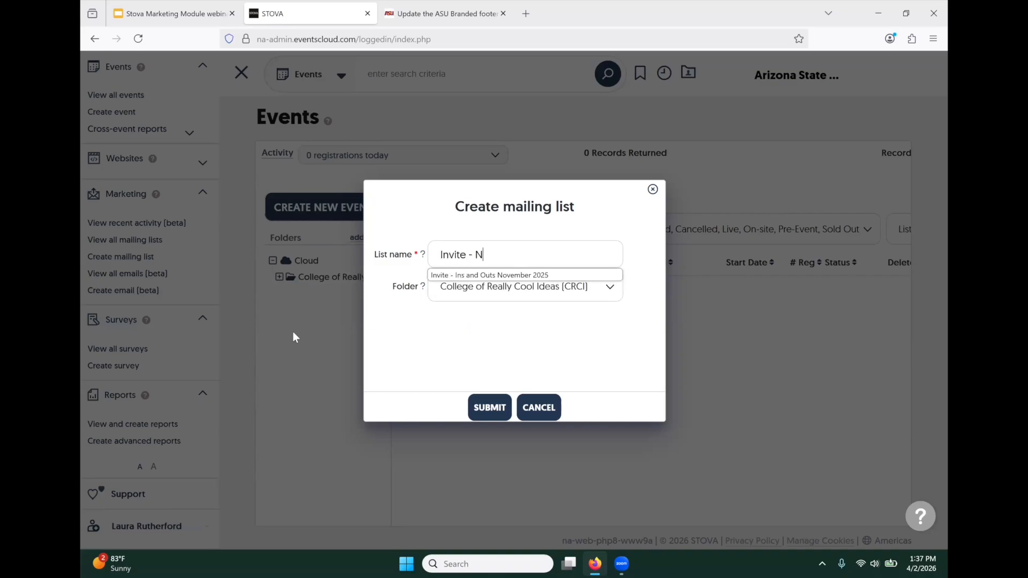
type("ew Direc")
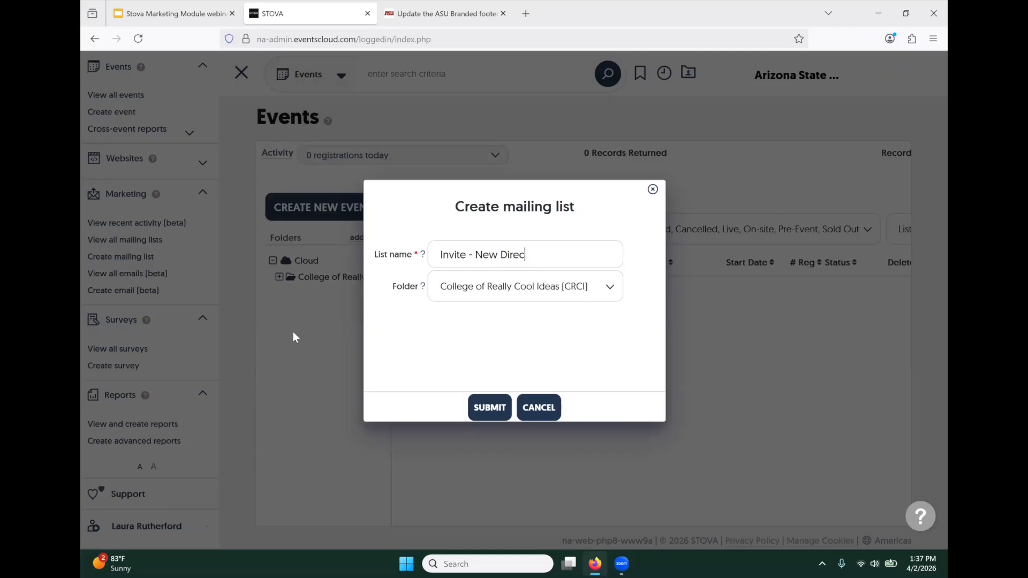
type("tor April 2026")
left_click(608, 290)
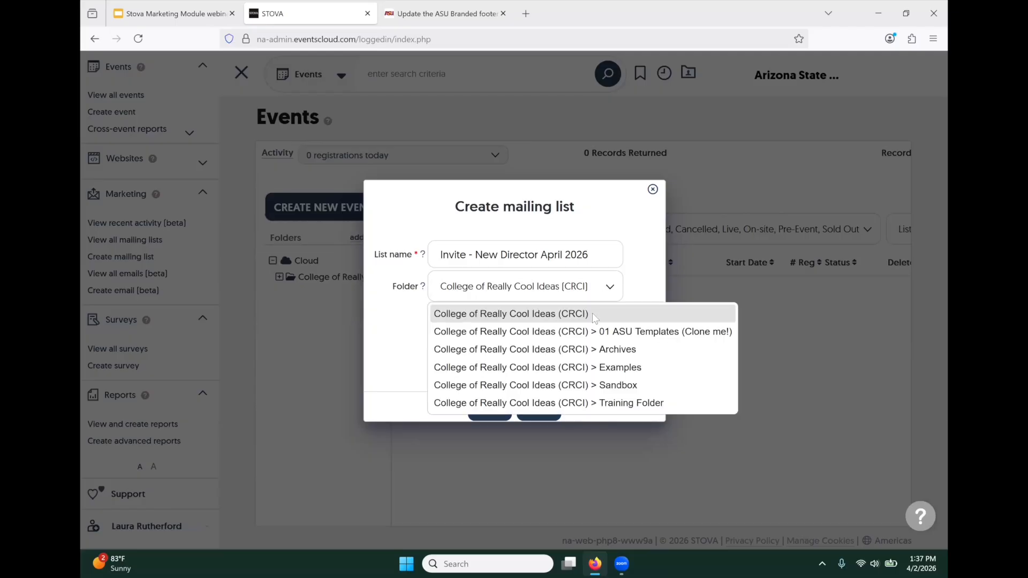
left_click(572, 292)
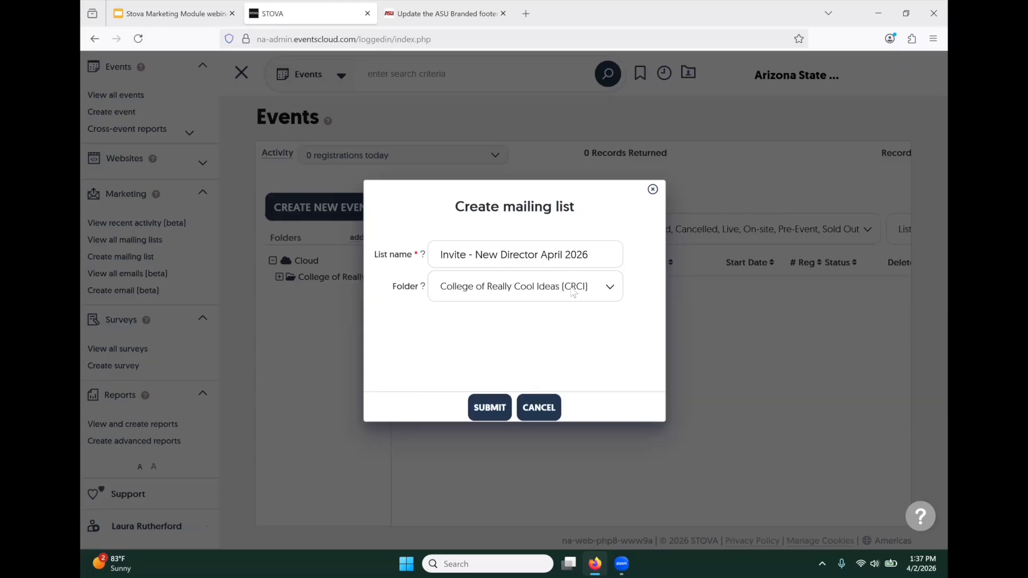
left_click(479, 409)
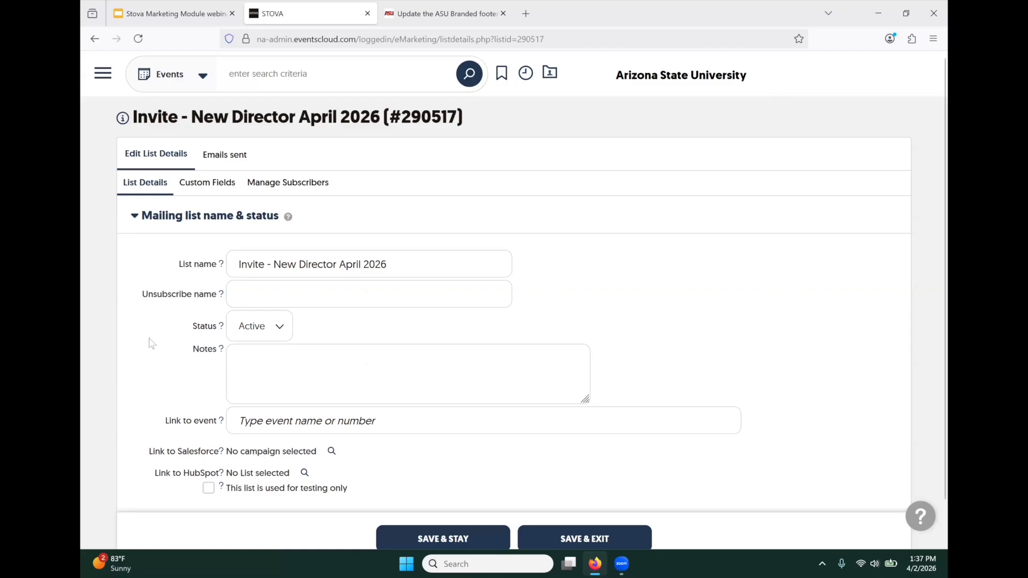
- Search 'April New' and link the April 2026 New Director Reception event to the list
scroll(151, 343, "down", 1)
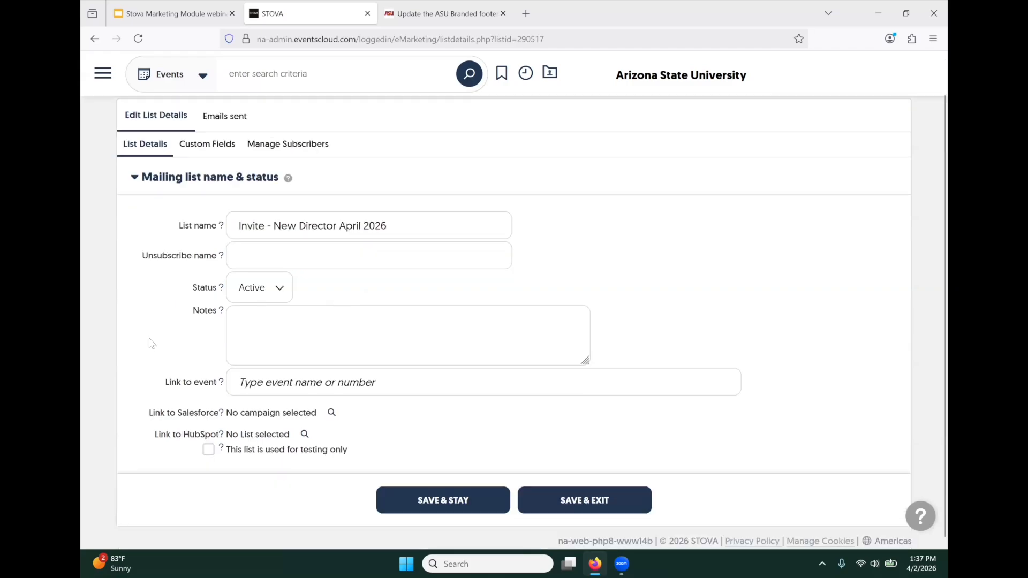
scroll(271, 214, "down", 1)
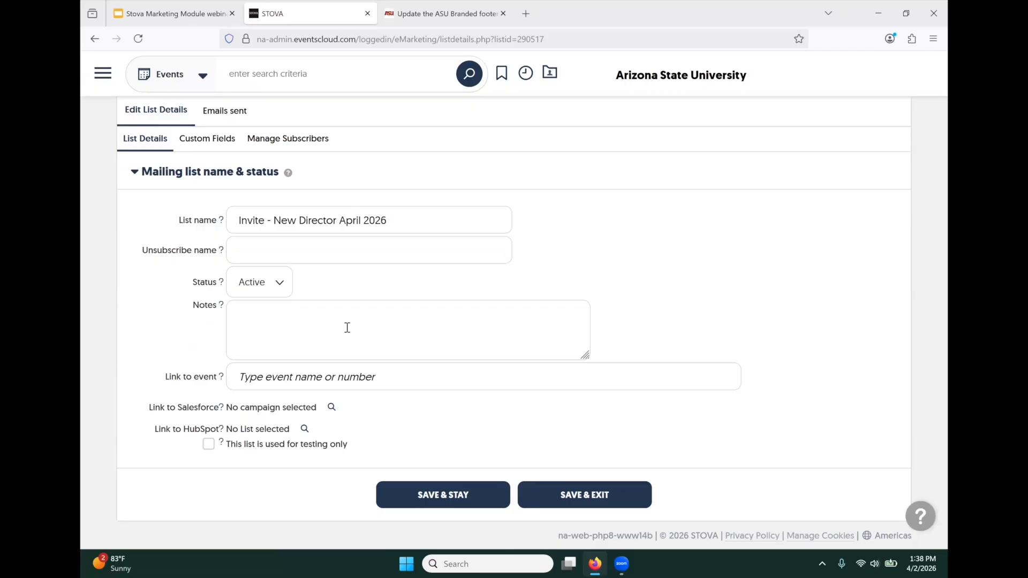
left_click(305, 384)
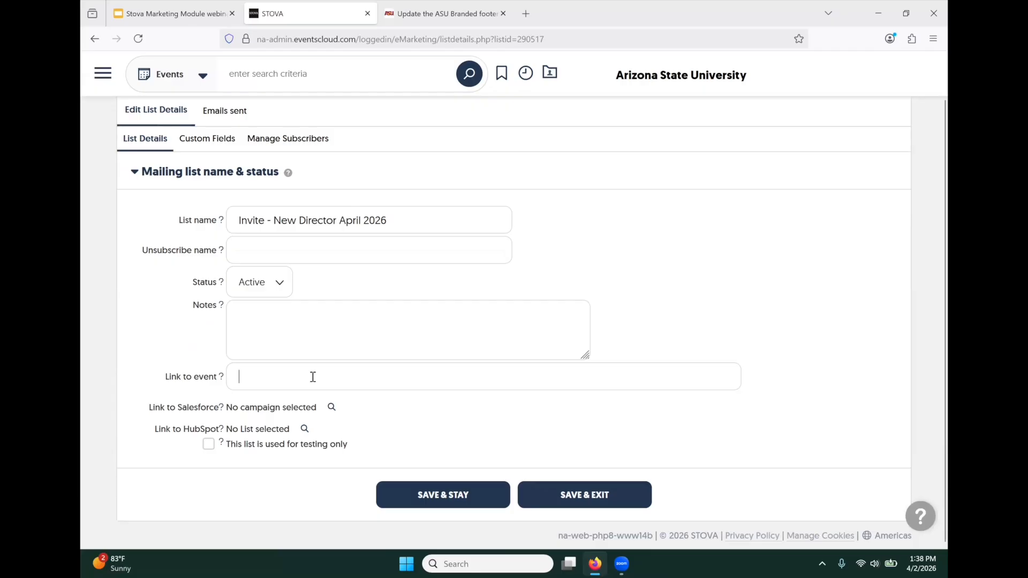
type("Ap")
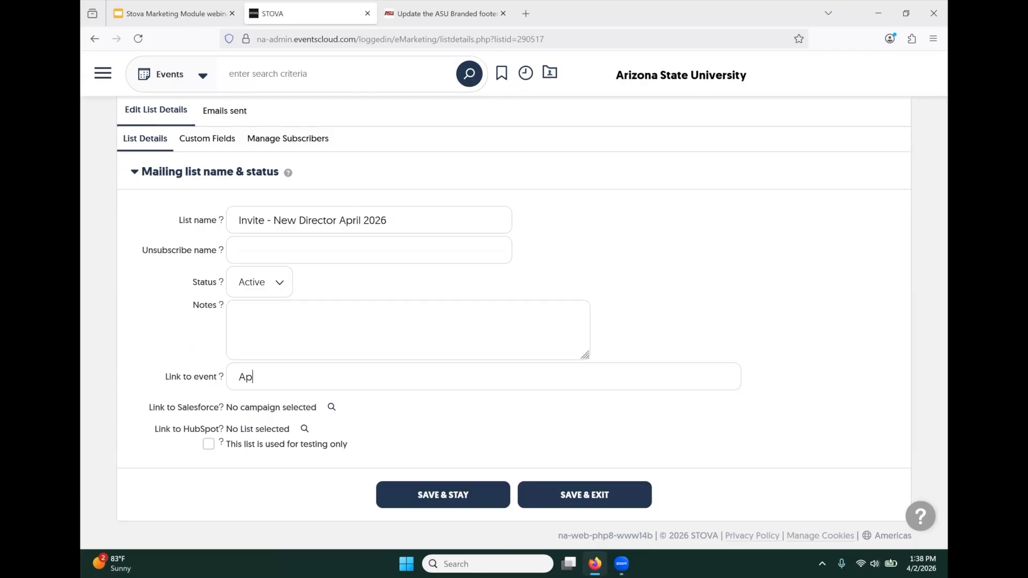
type("ril New")
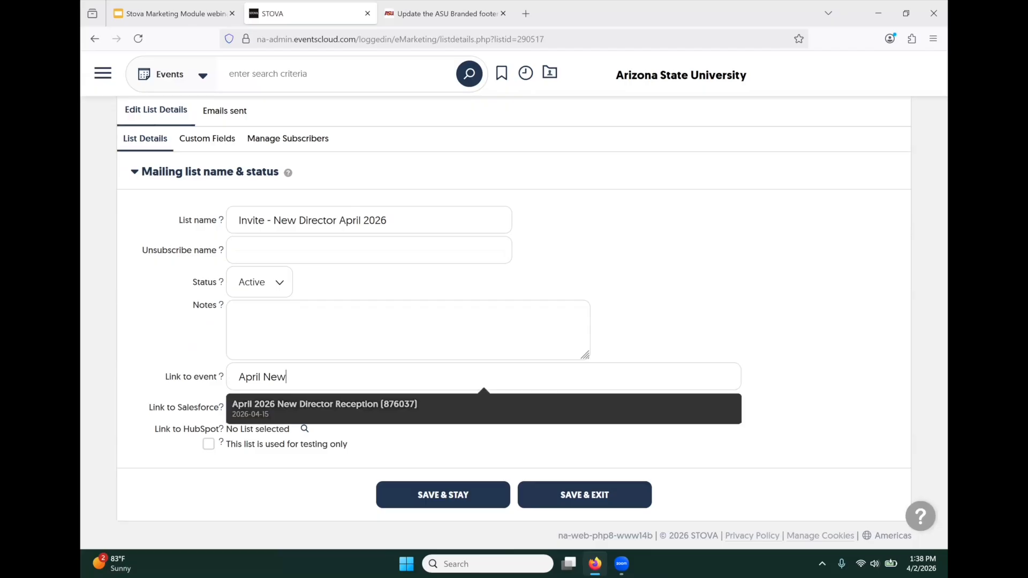
left_click(311, 404)
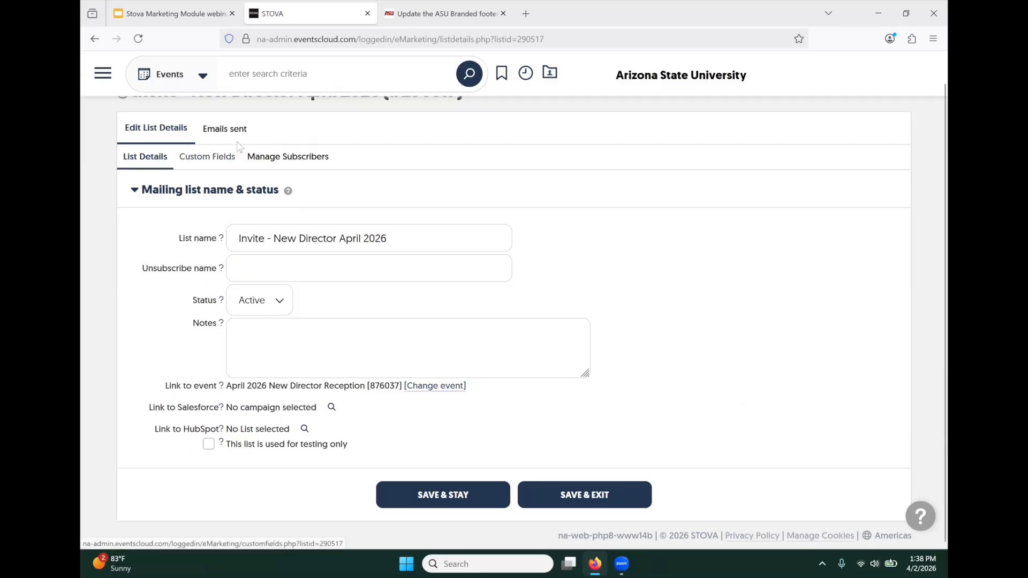
- Open a new subscriber form under Manage Subscribers and fill the e-mail from saved suggestions
left_click(288, 157)
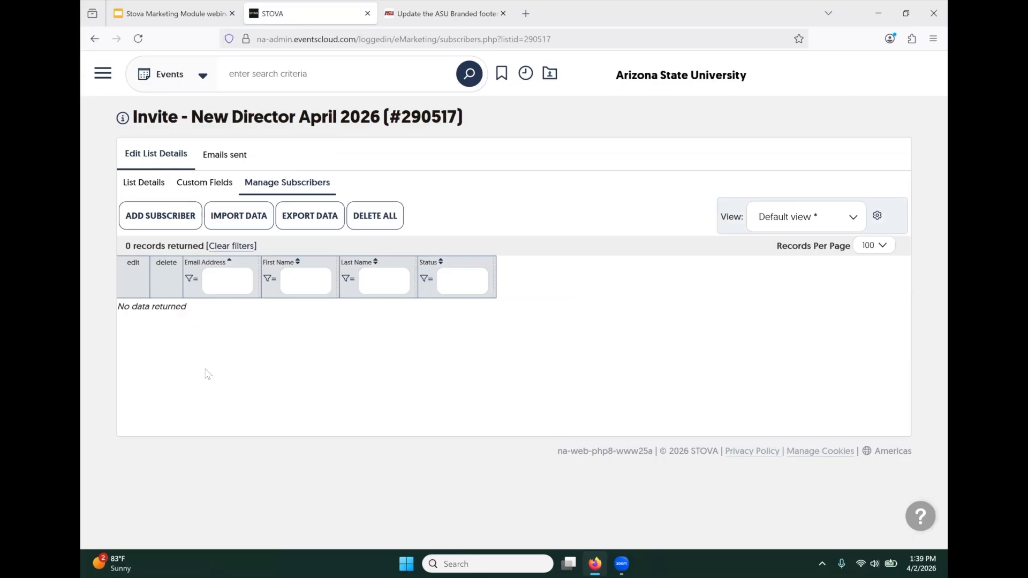
left_click(159, 217)
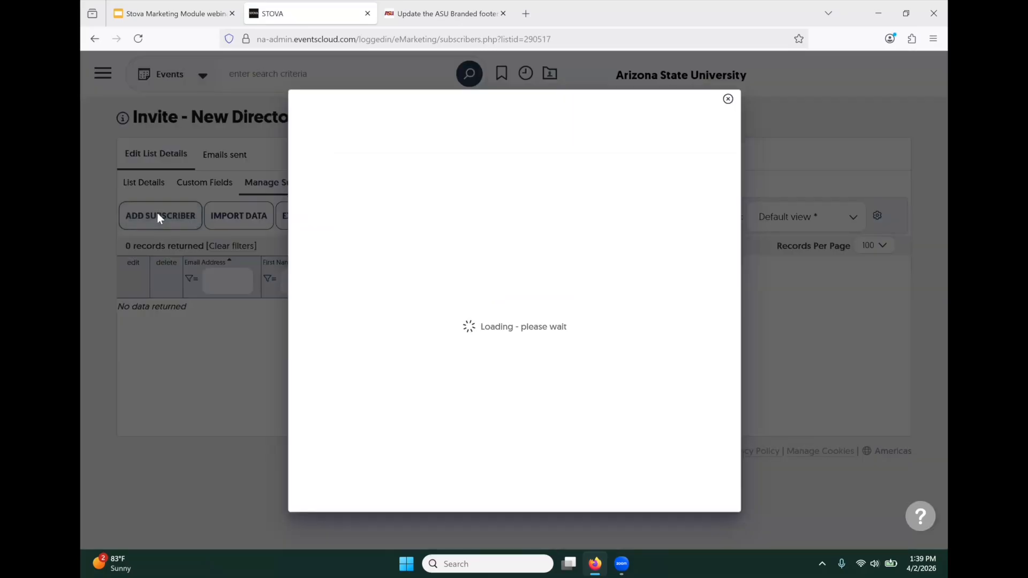
left_click(435, 208)
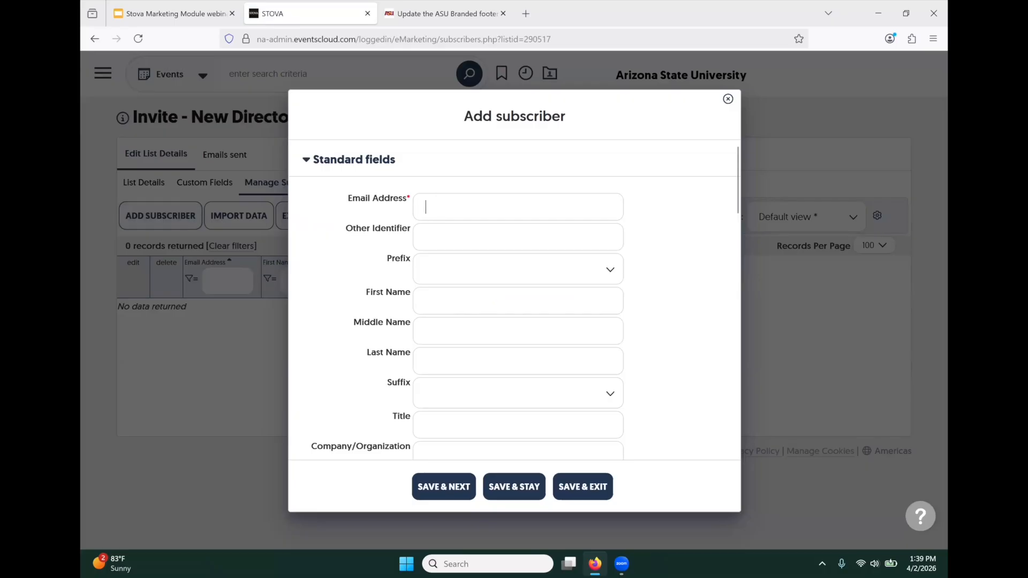
left_click(439, 208)
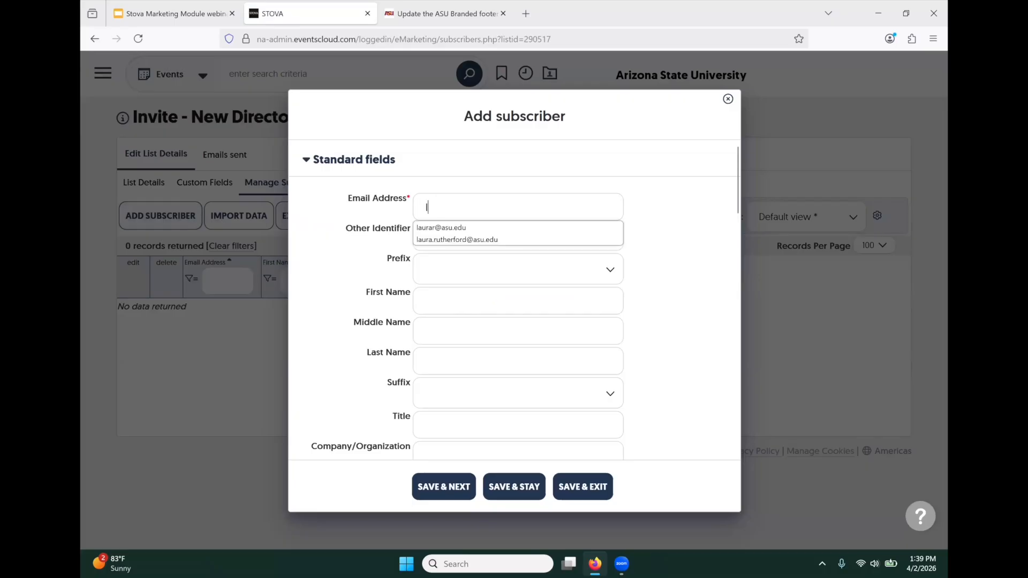
left_click(453, 240)
- Enter the subscriber's first name and last name
left_click(443, 298)
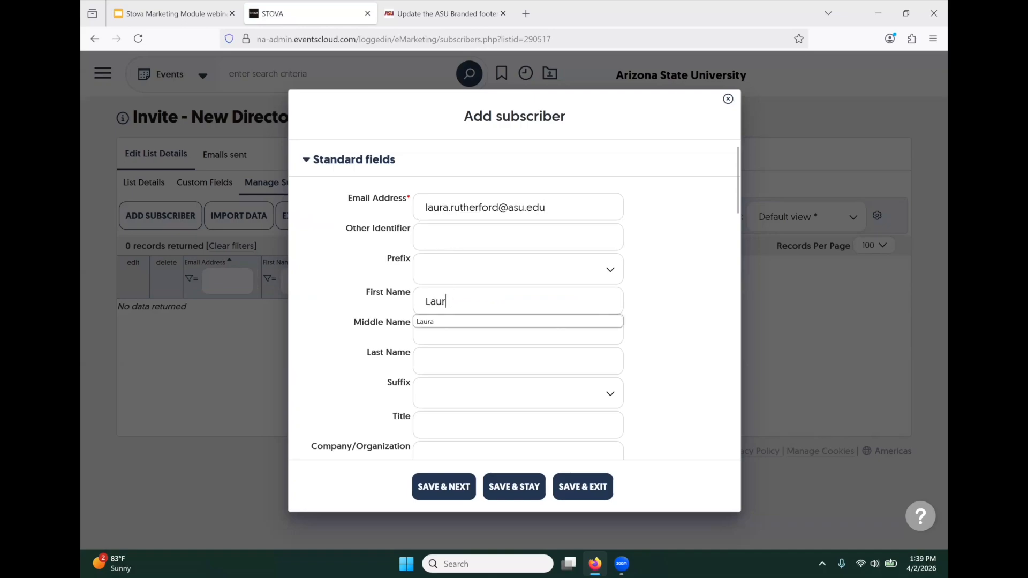
left_click(455, 353)
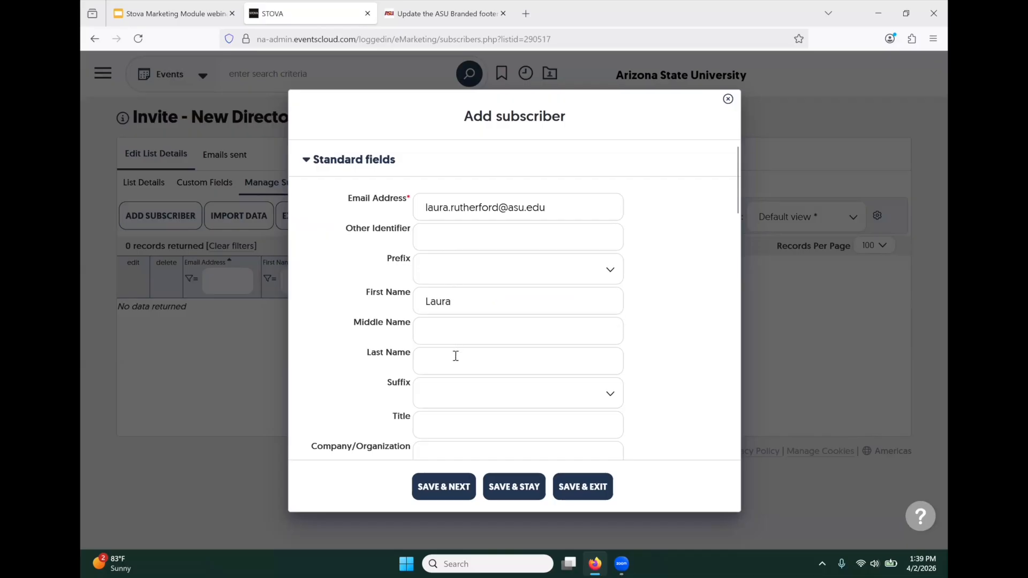
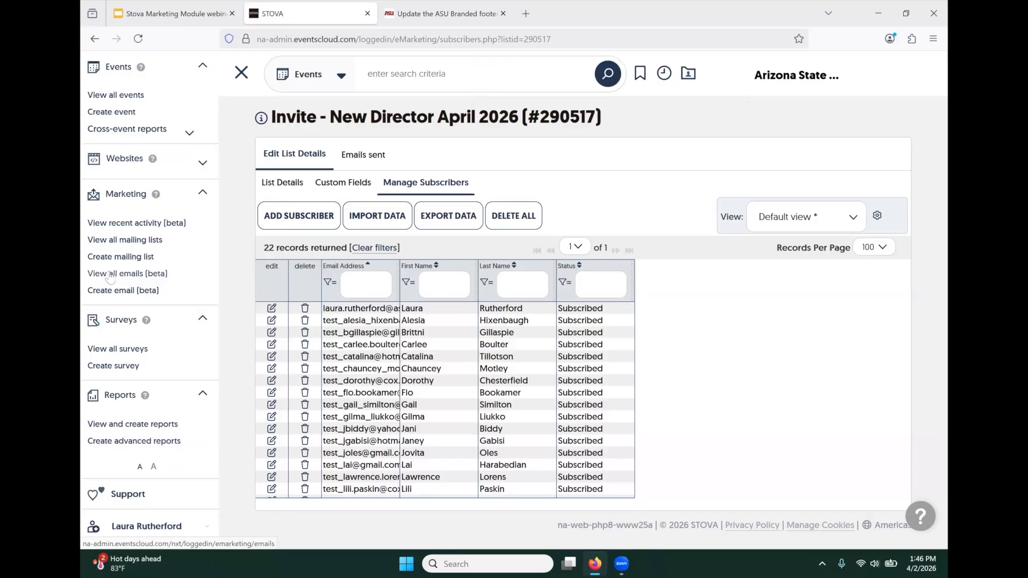
- Go to the page listing all emails
left_click(110, 274)
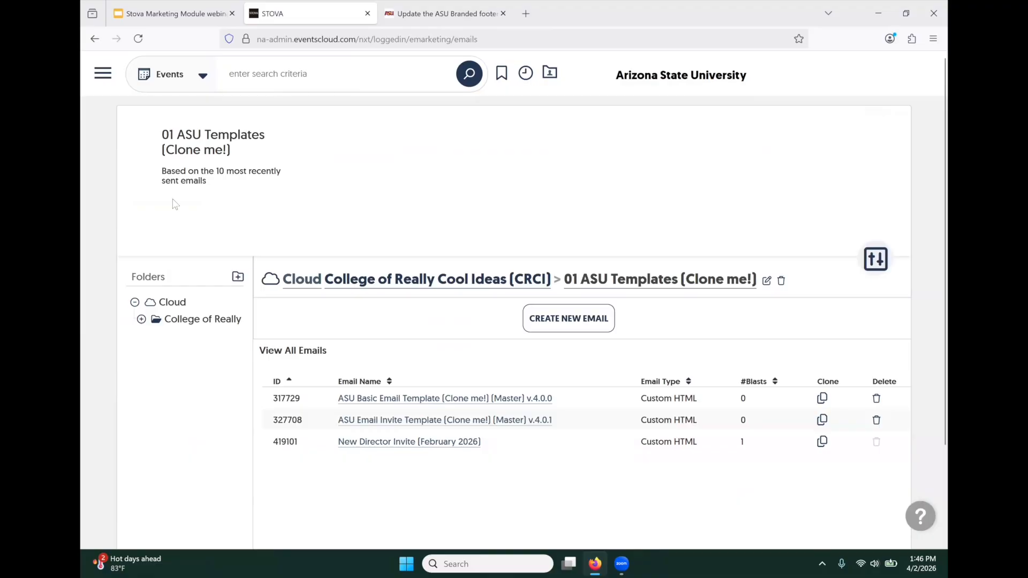
- Scroll through the three emails in the 01 ASU Templates (Clone me!) folder
scroll(173, 205, "down", 2)
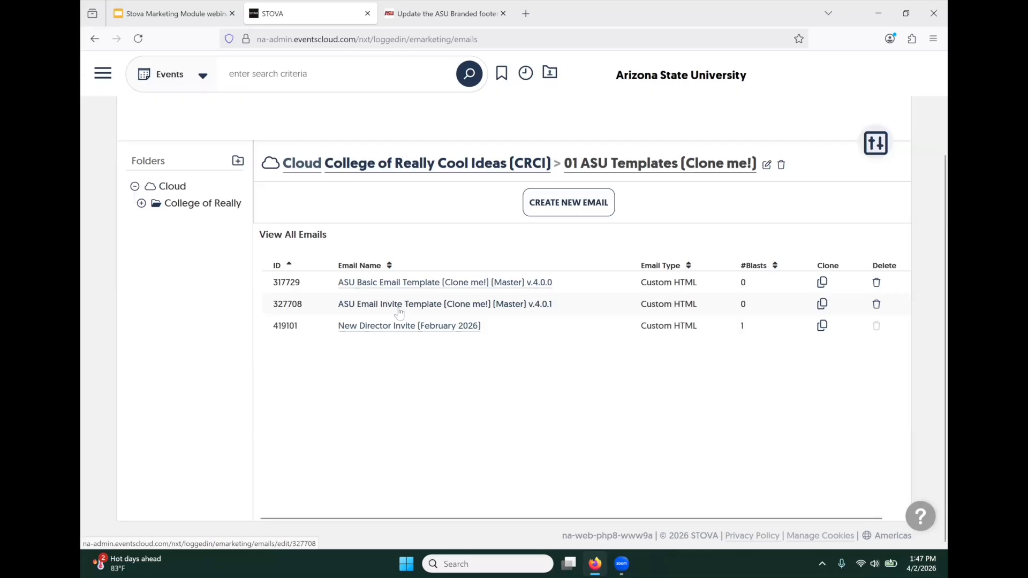
- Clone ASU Email Invite Template v.4.0.1 and name it 'Invite - New Director Reception April 2026'
left_click(821, 307)
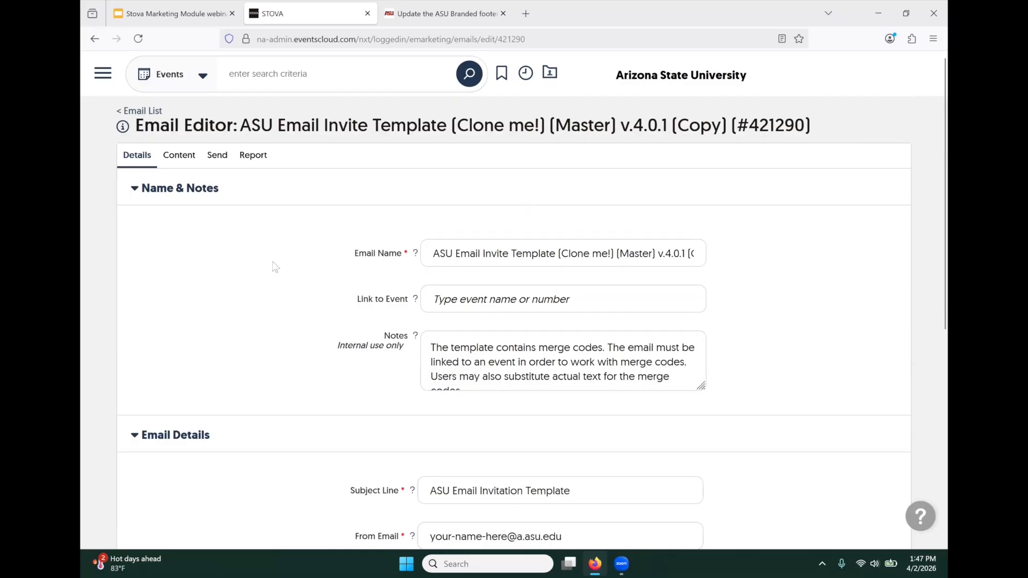
scroll(278, 266, "down", 2)
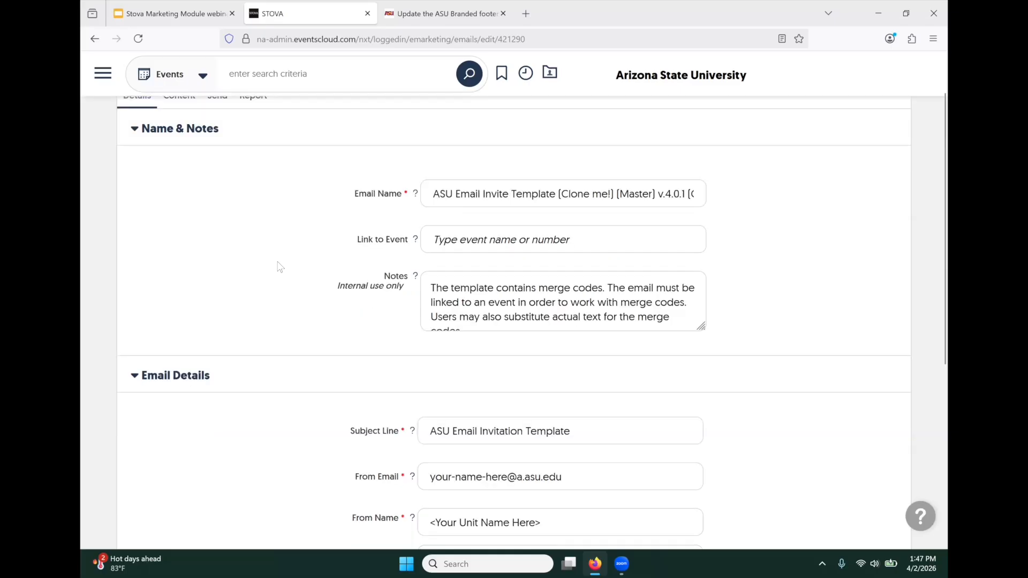
left_click_drag(428, 183, 761, 187)
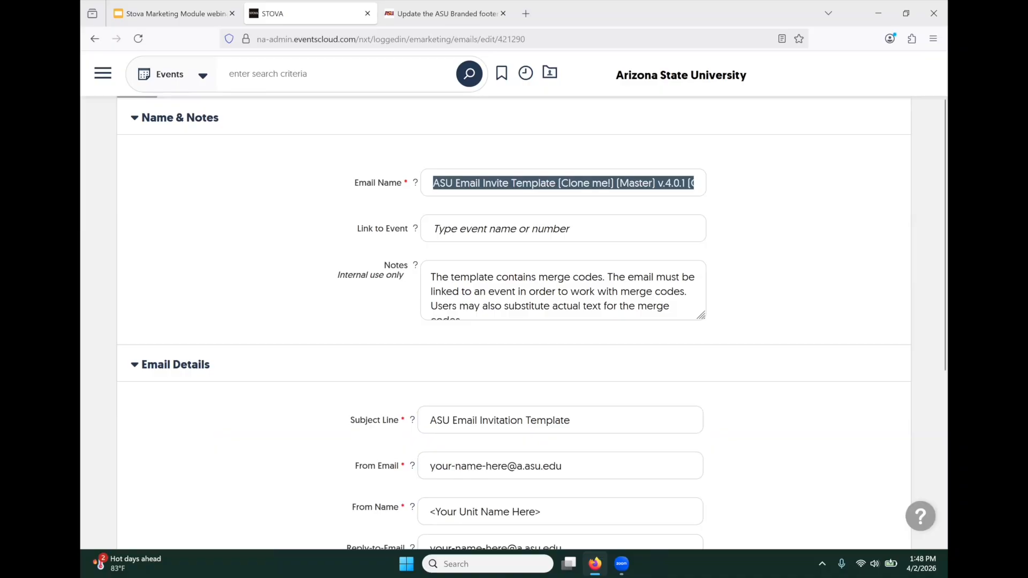
type("Invi")
type("te ")
type("- New")
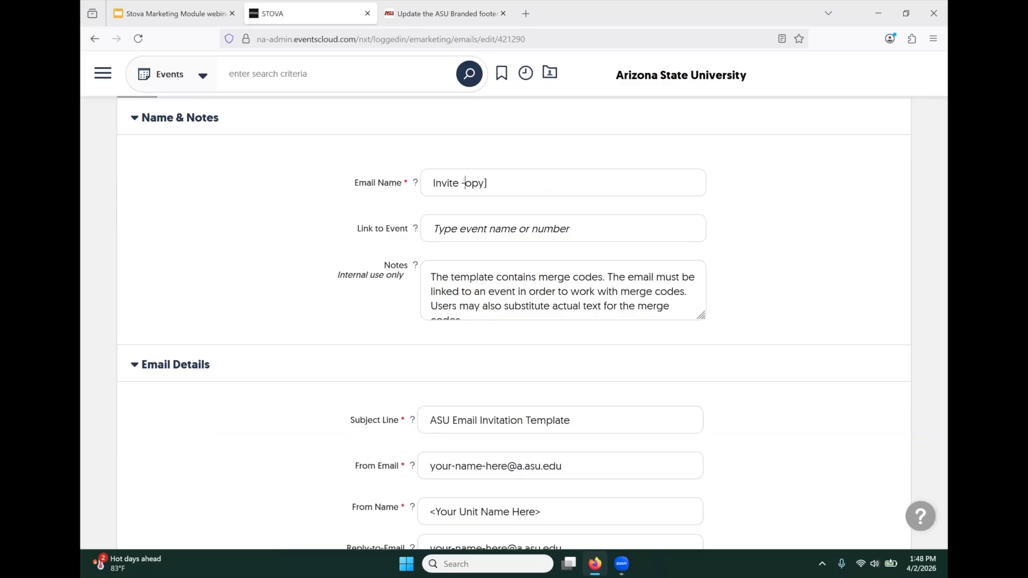
type(" Direct")
type("or Receptio")
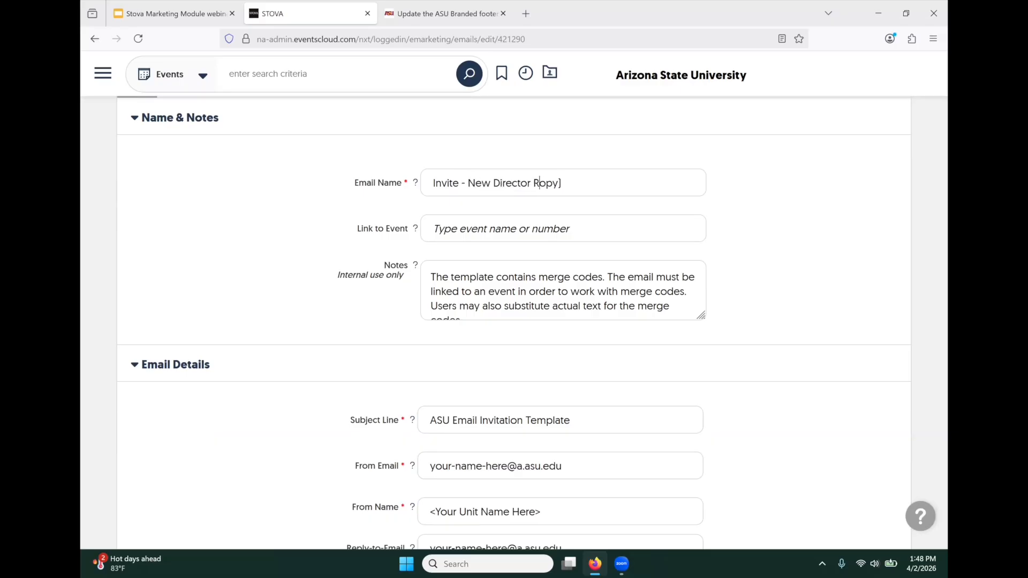
type("n ")
type("April ")
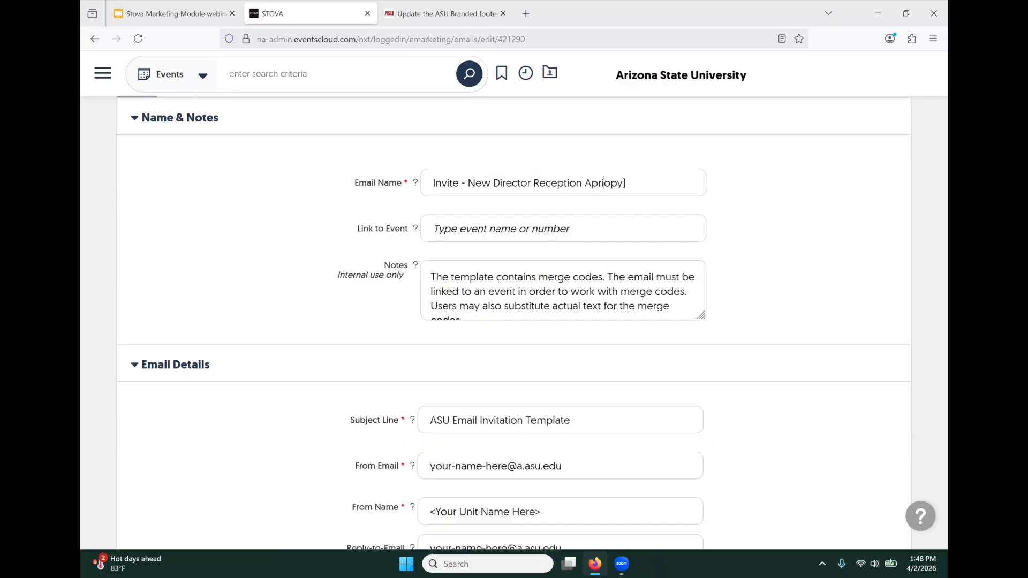
type("2026")
mouse_move(651, 193)
left_mouse_down()
mouse_move(637, 192)
mouse_move(663, 184)
left_mouse_up()
left_click(637, 190)
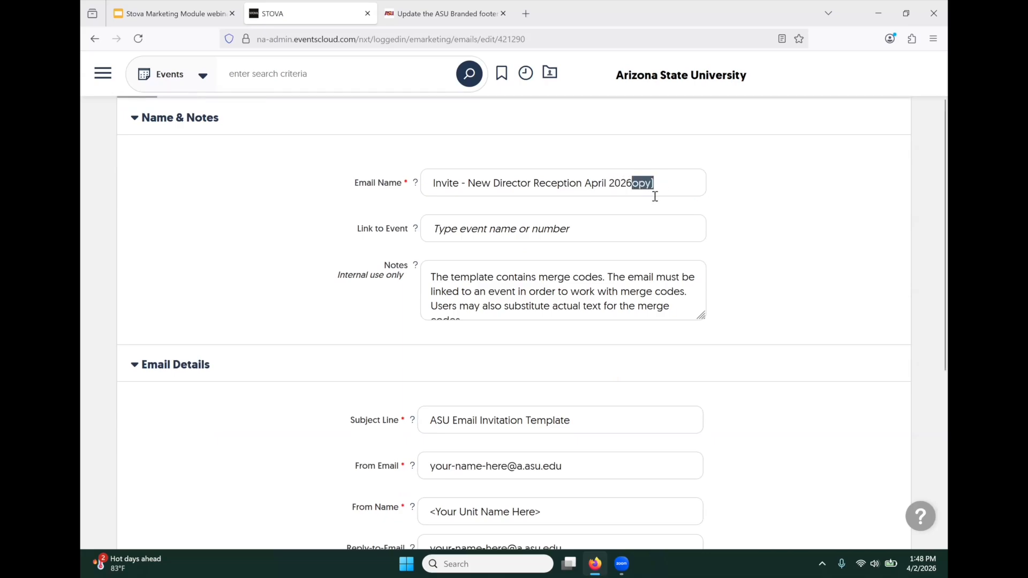
key("BackSpace")
- Link the email to the April 2026 New Director Reception event
left_click(476, 227)
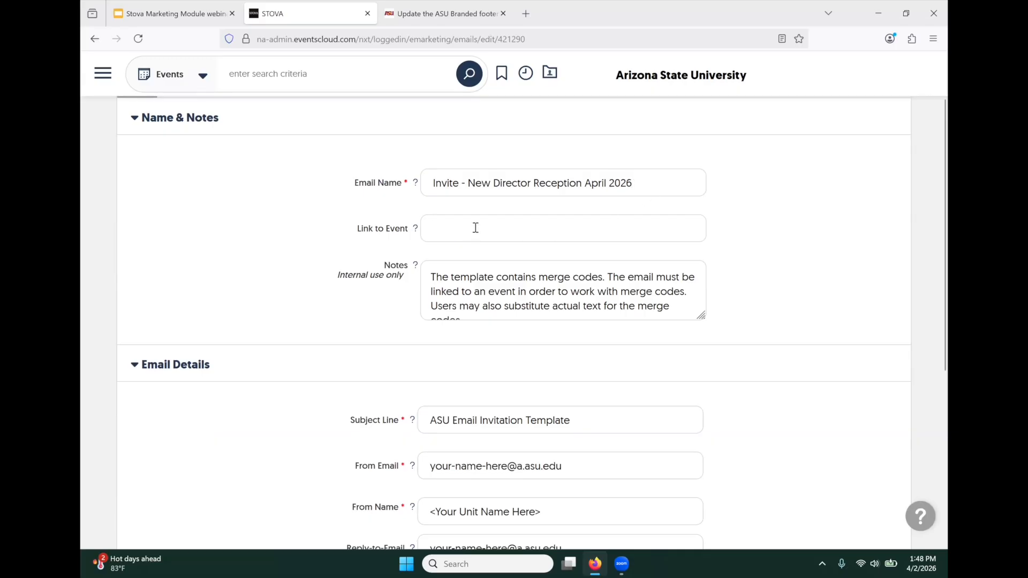
type("April 202")
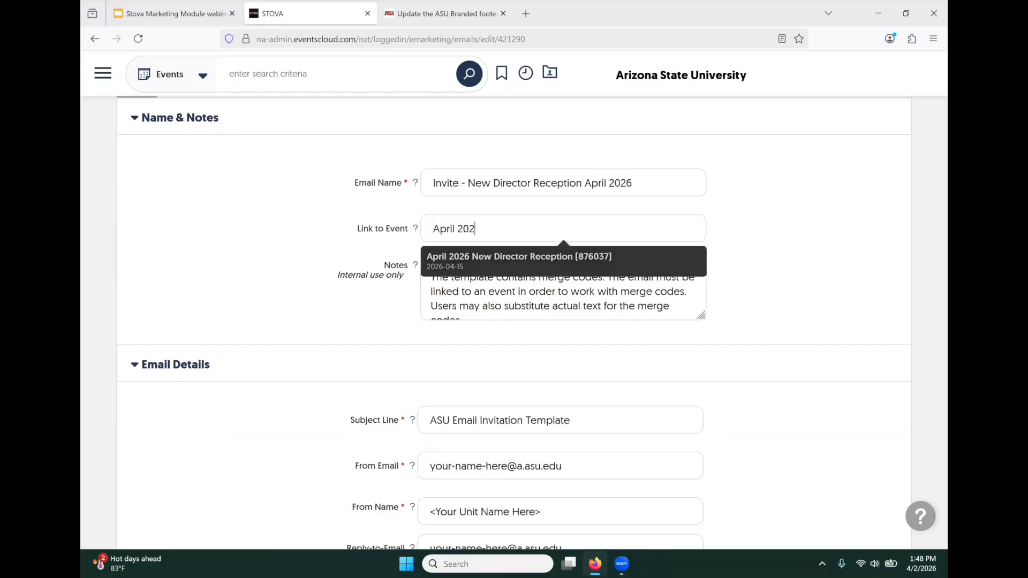
left_click(509, 264)
scroll(300, 219, "down", 2)
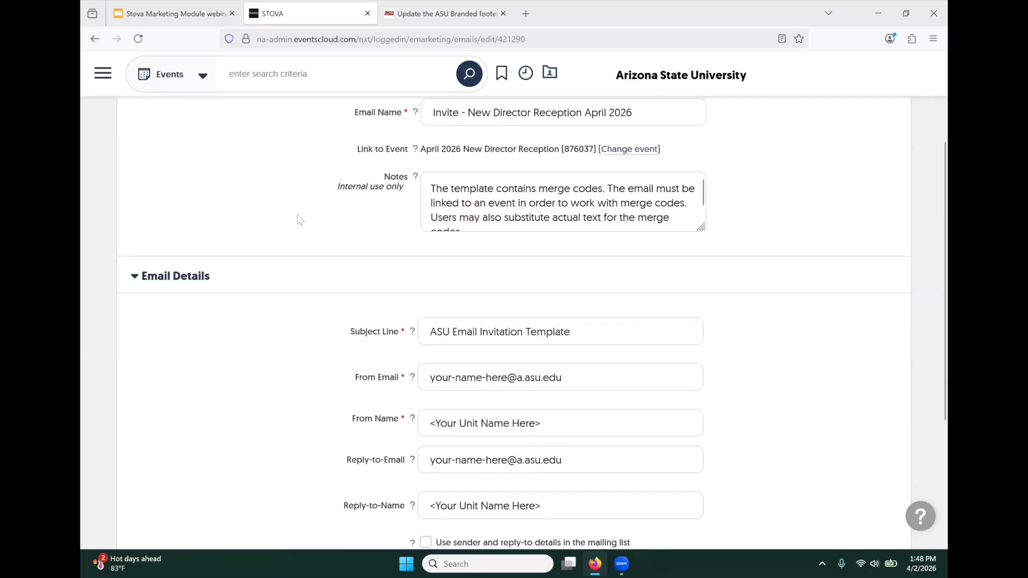
- Change the subject line to 'You are invited! New Director of Ins and Outs Reception'
scroll(300, 219, "up", 1)
scroll(353, 225, "down", 2)
scroll(352, 225, "down", 1)
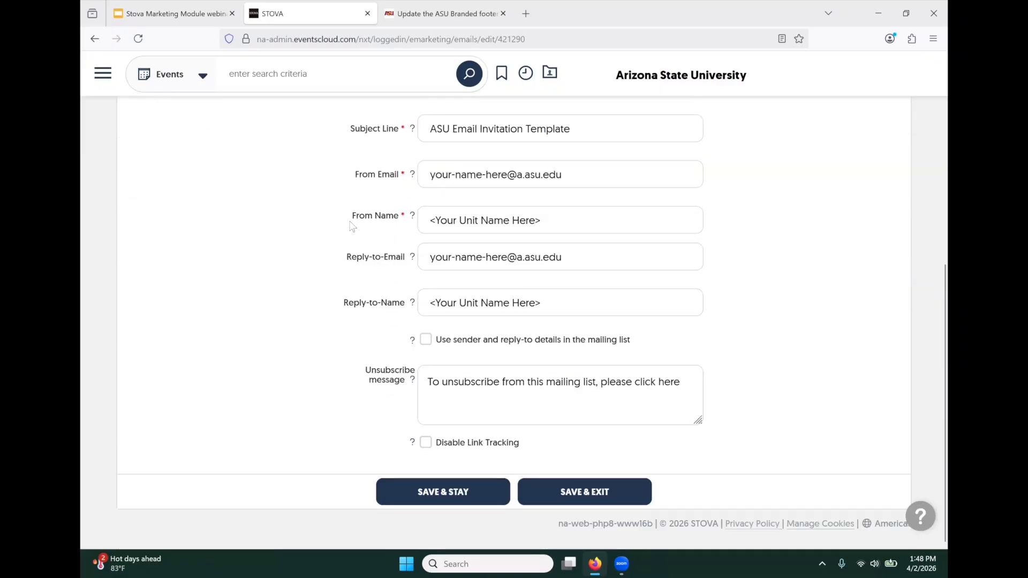
scroll(353, 226, "up", 1)
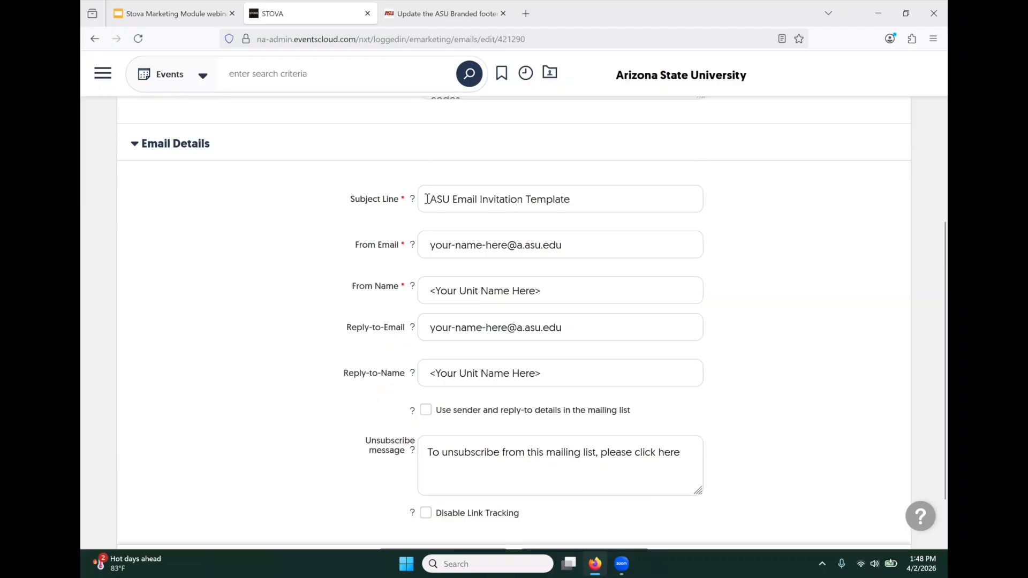
left_click_drag(427, 199, 629, 202)
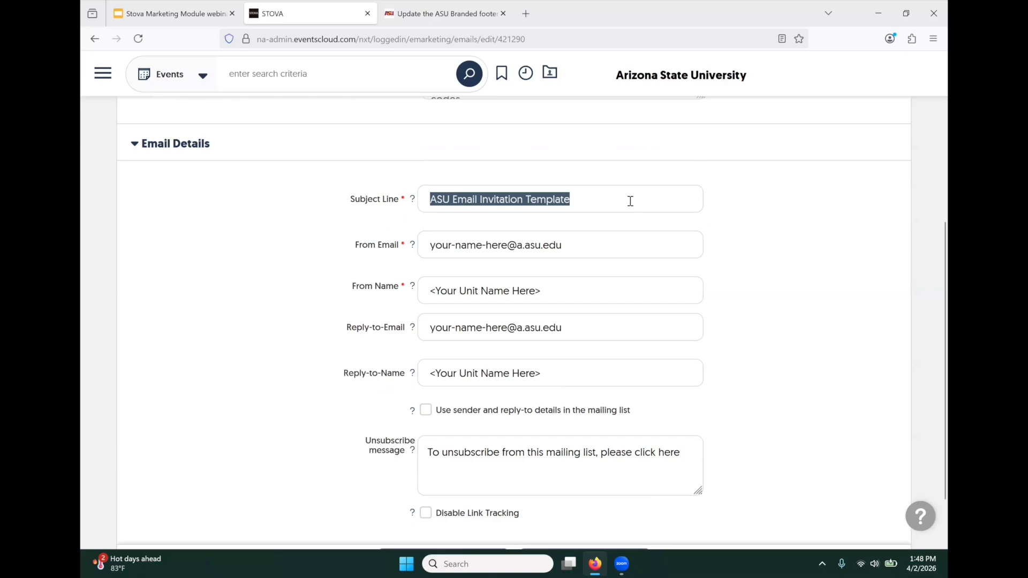
type("You")
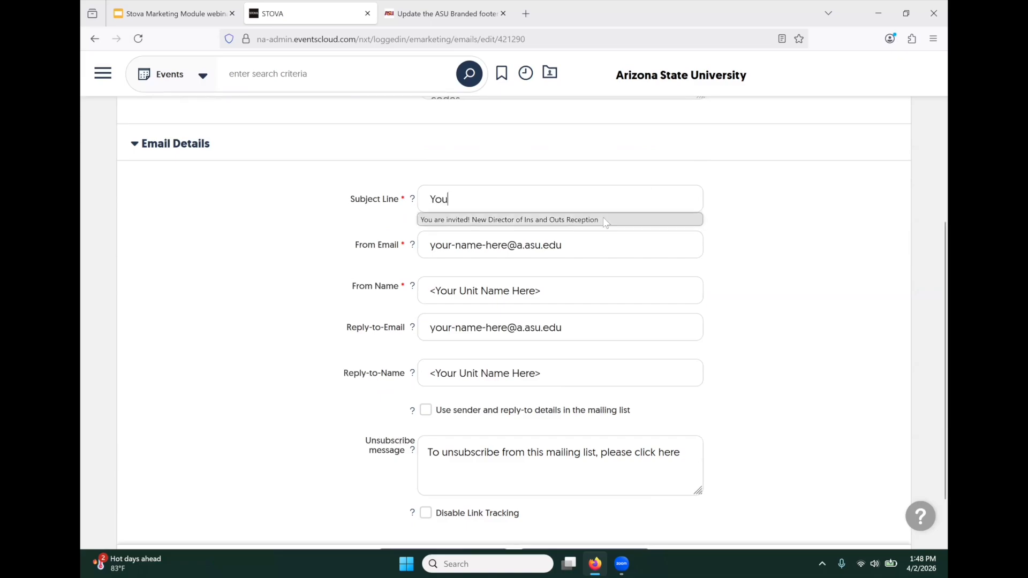
left_click(589, 220)
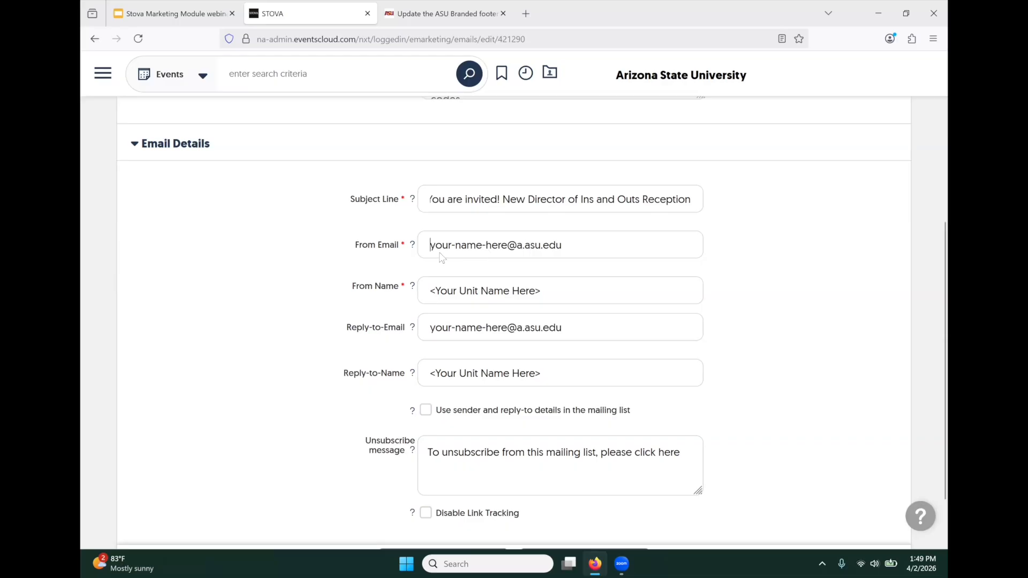
- Set the sender to the unit's CRCI e-mail address, named College of Really Cool Ideas
triple_click(617, 246)
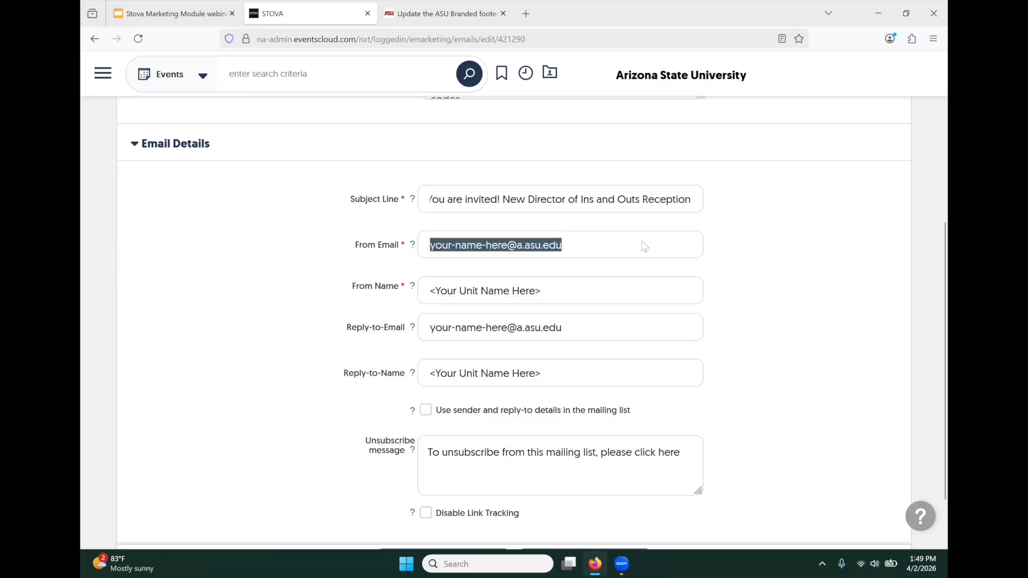
type("CRCI")
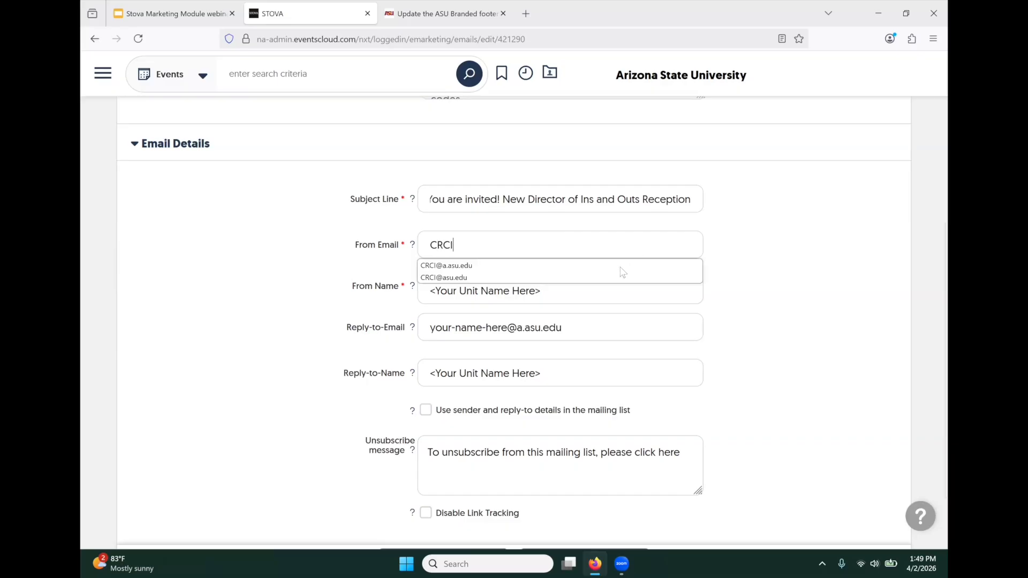
left_click(471, 266)
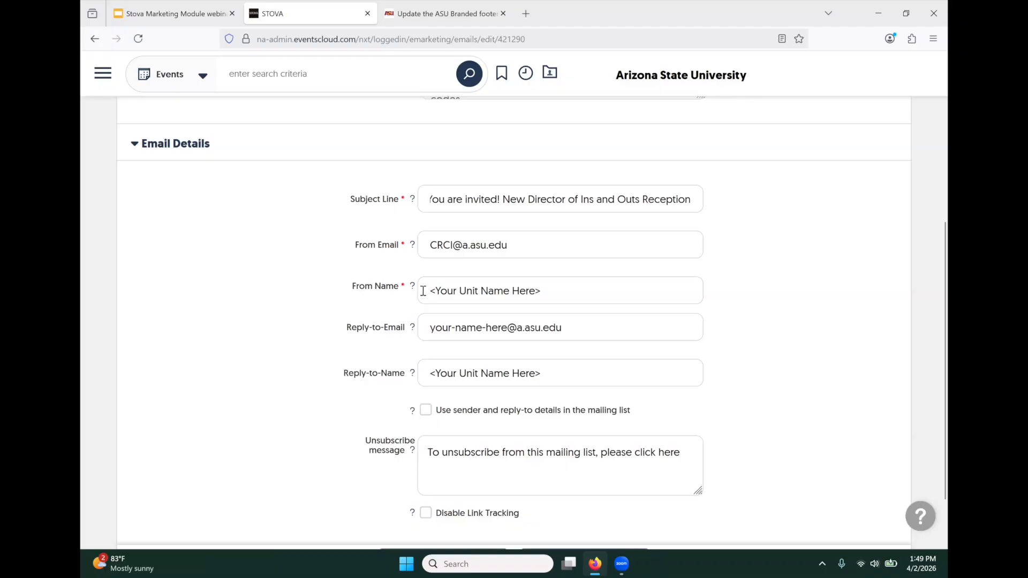
triple_click(562, 289)
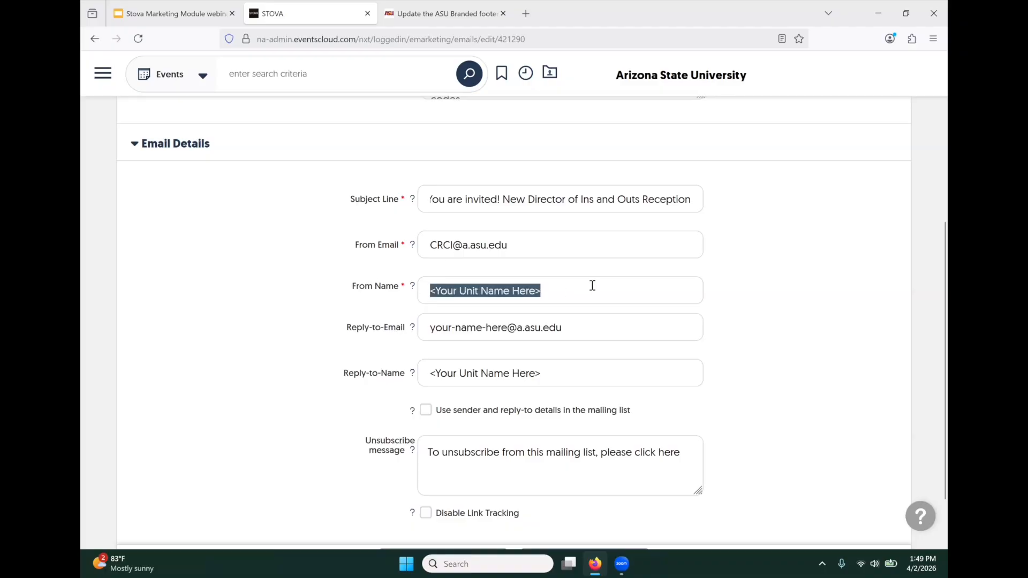
type("Co")
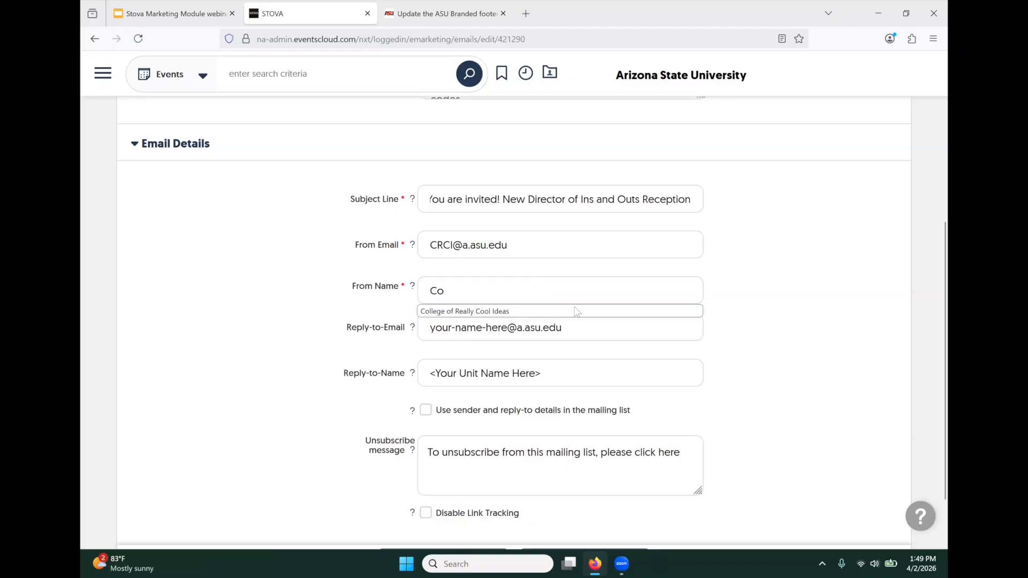
left_click(485, 312)
- Set the reply-to address to the unit's address and the reply-to name to the contact person
left_click_drag(429, 329, 482, 328)
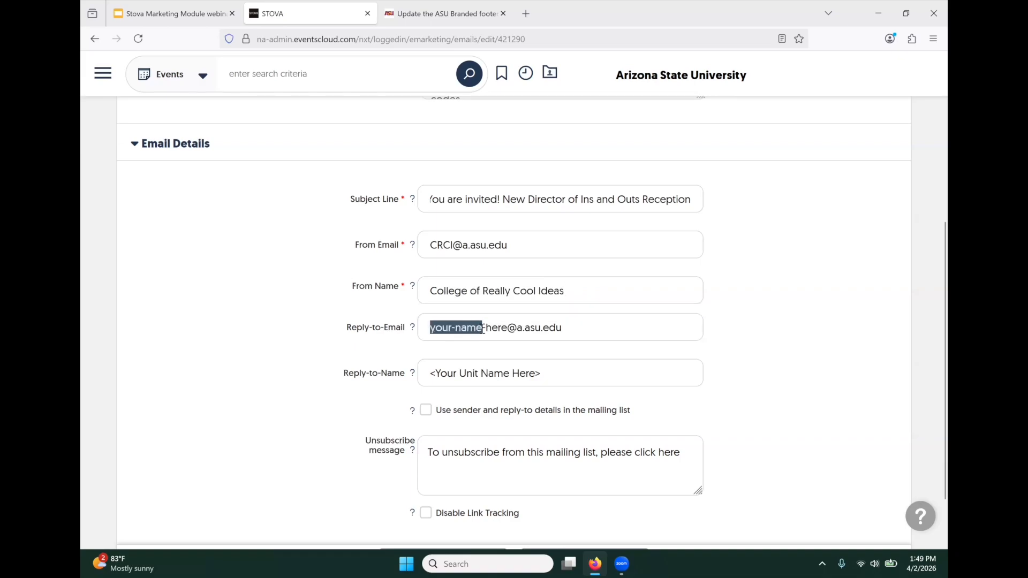
left_click(388, 358)
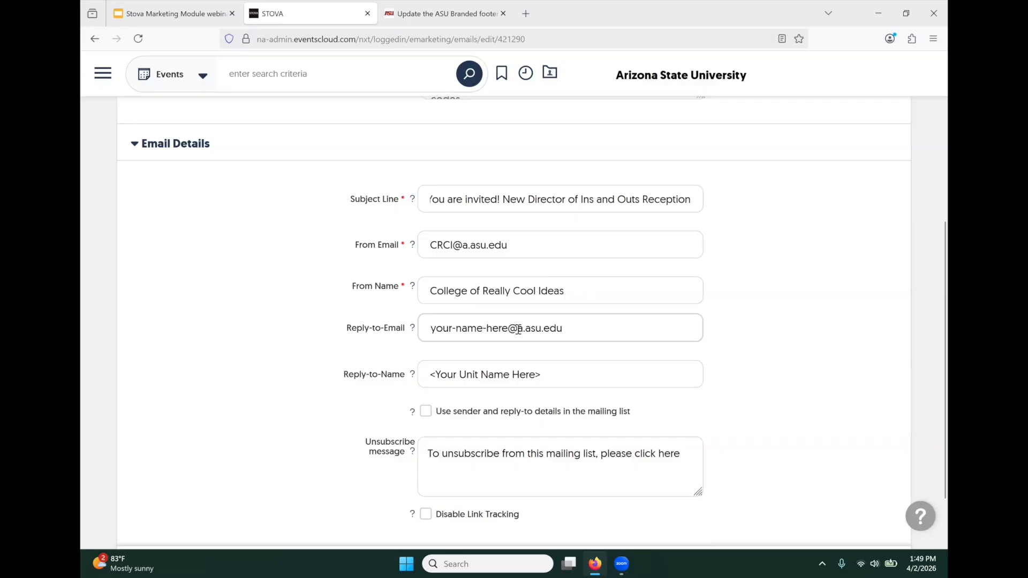
left_click_drag(518, 328, 541, 328)
triple_click(583, 330)
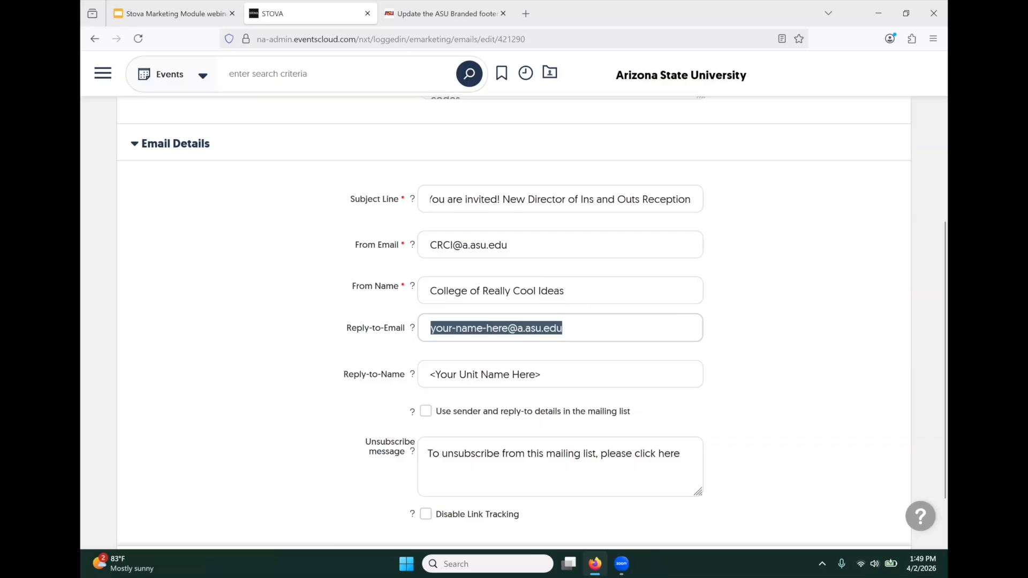
type("CR")
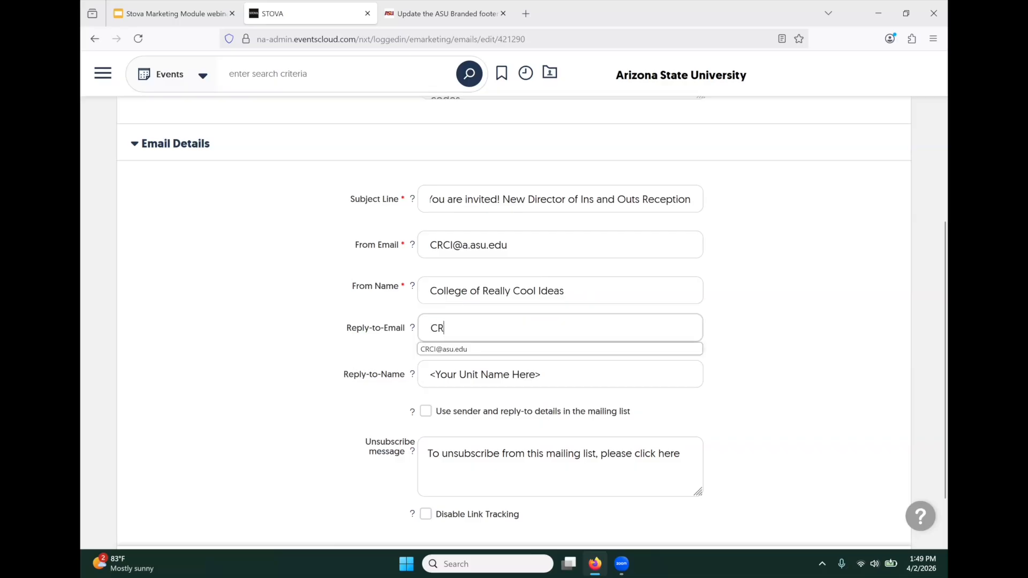
left_click(464, 350)
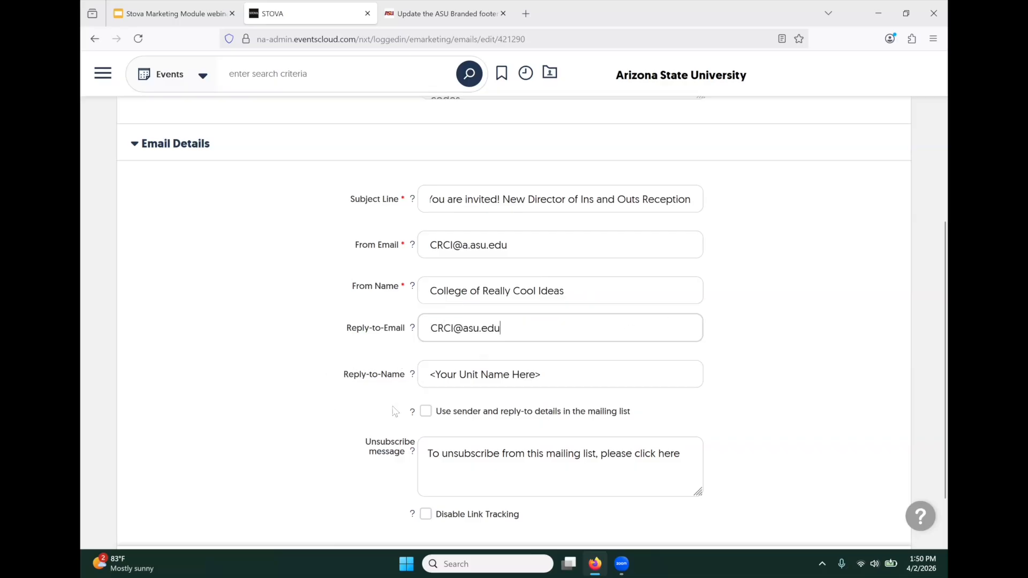
triple_click(580, 375)
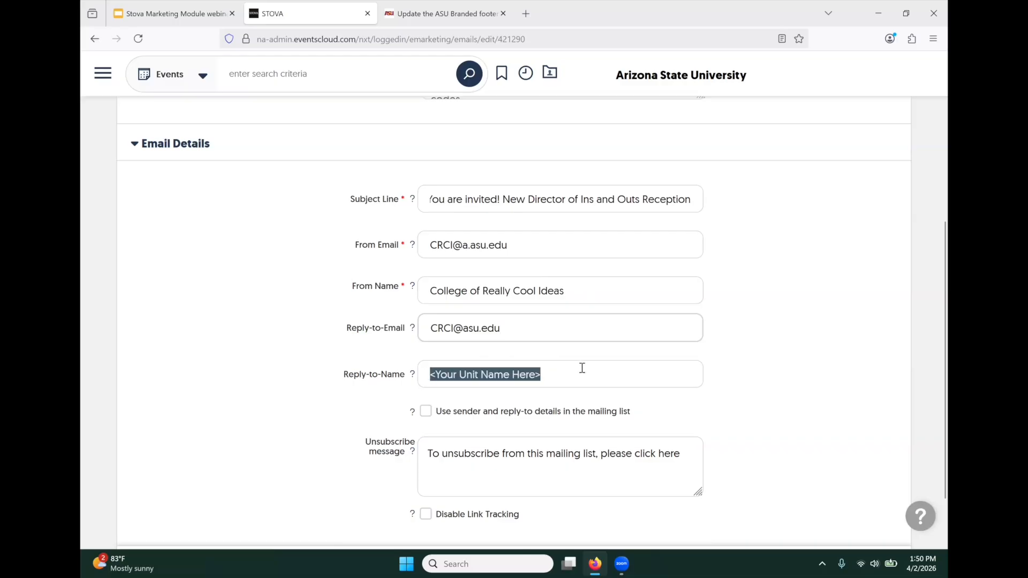
type("Lau")
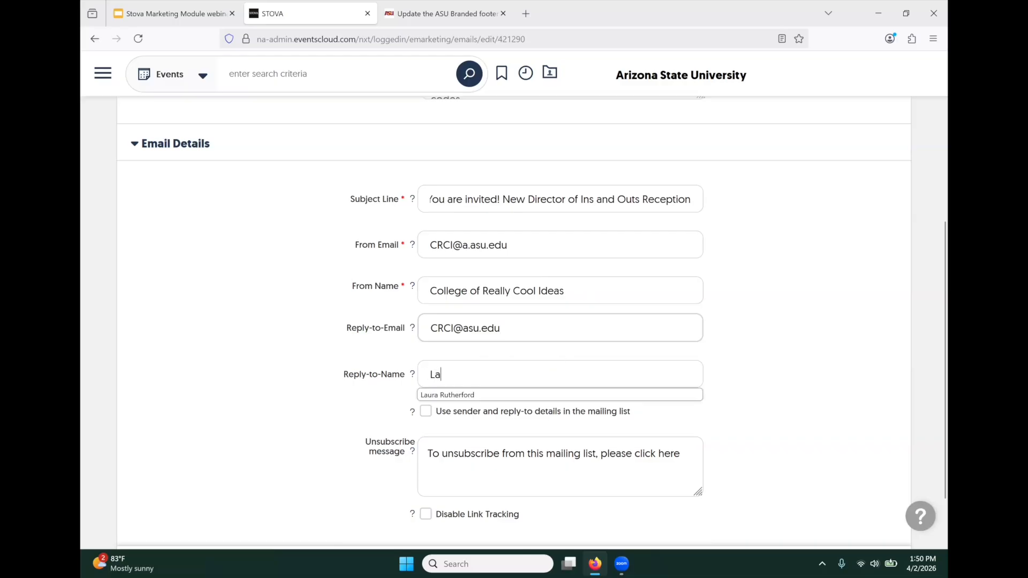
left_click(447, 396)
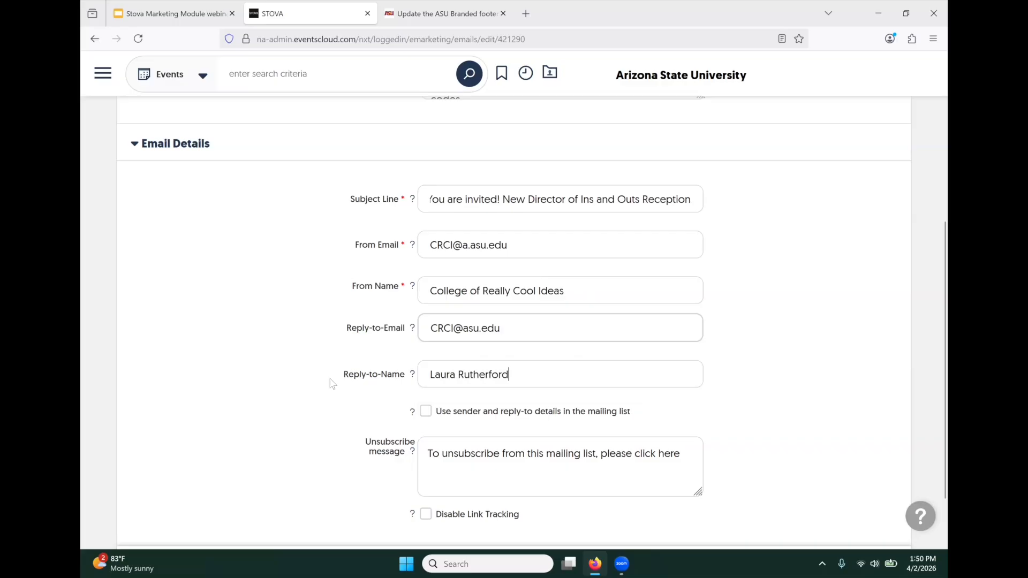
- Save the email details and bring up the email's content editor
scroll(332, 383, "down", 2)
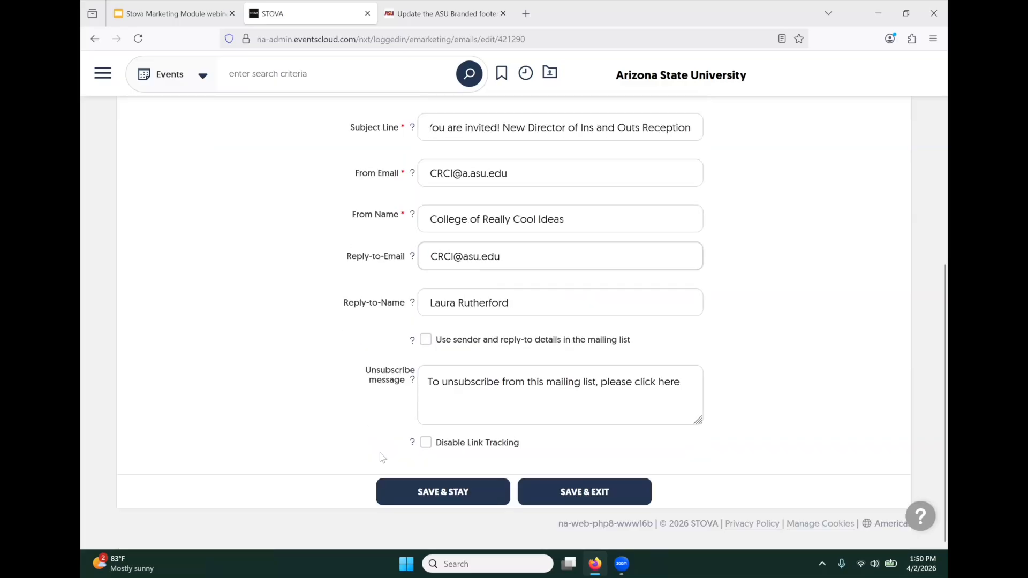
left_click(369, 468)
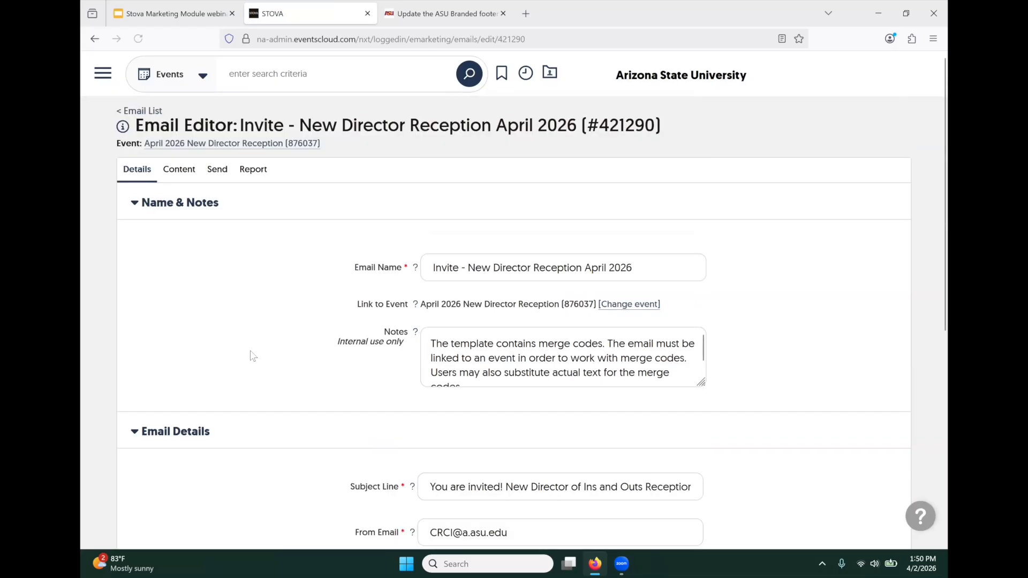
left_click(188, 179)
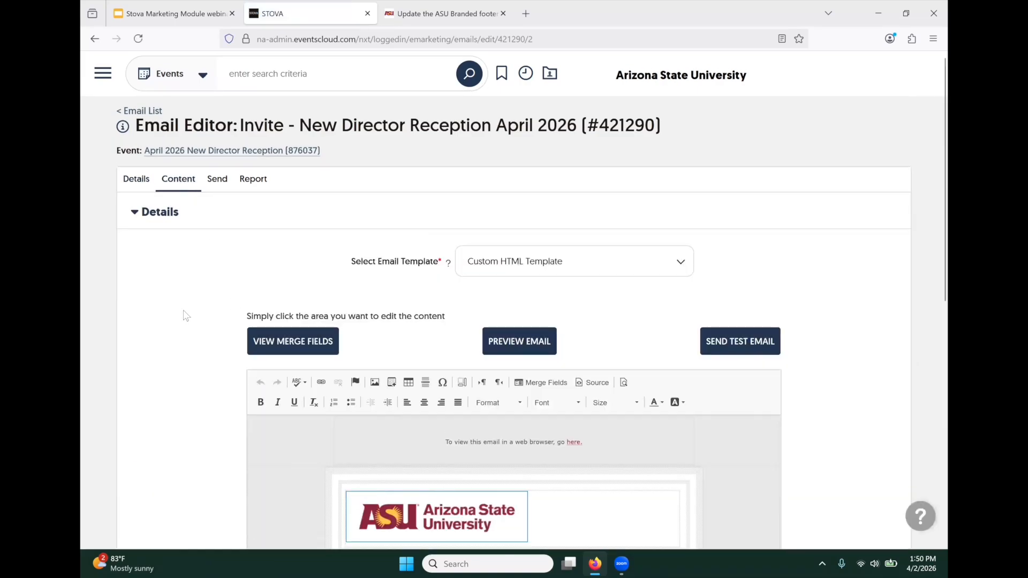
scroll(185, 314, "down", 2)
scroll(185, 315, "down", 3)
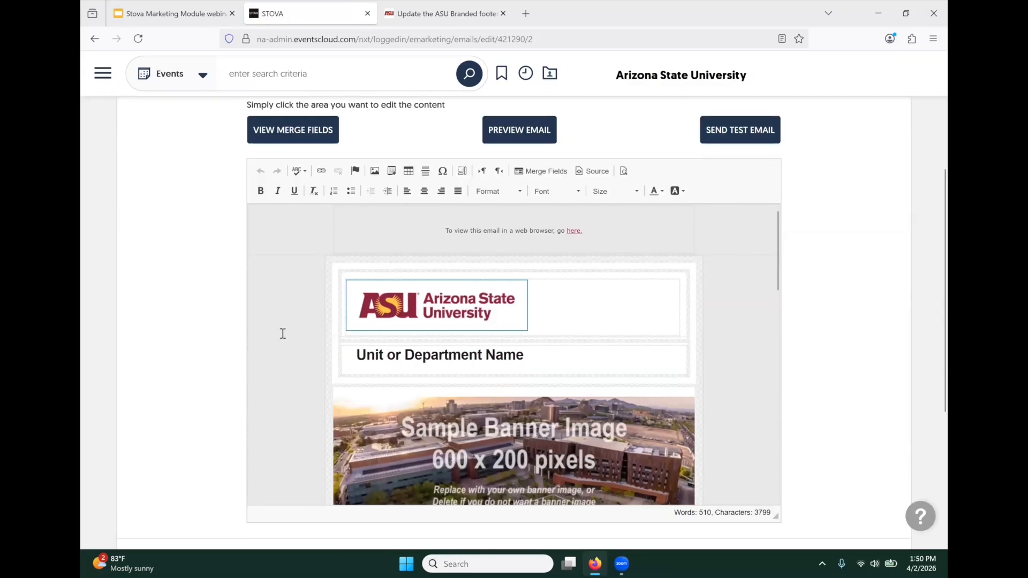
scroll(301, 341, "down", 2)
scroll(302, 341, "down", 12)
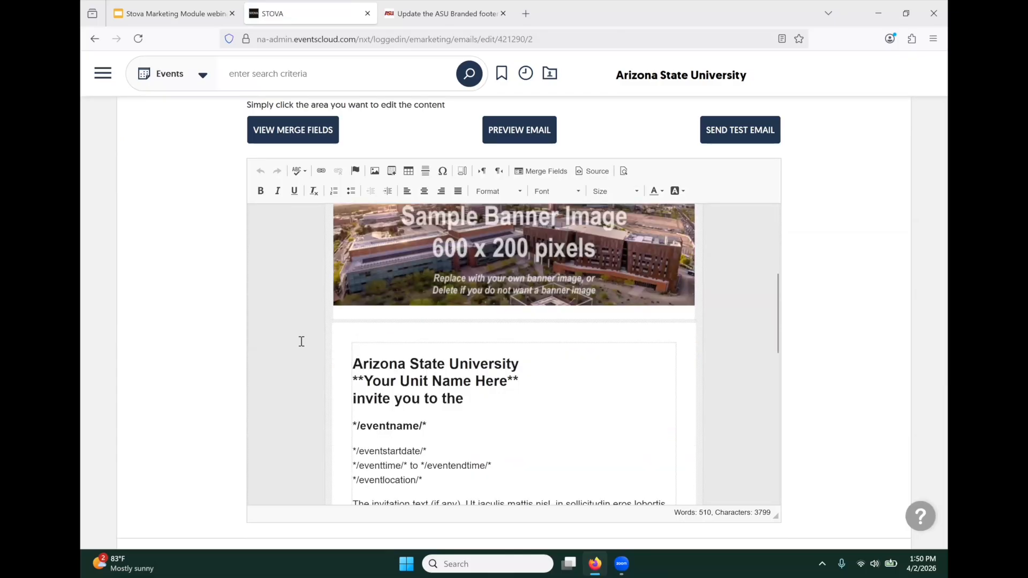
scroll(301, 341, "up", 12)
scroll(301, 341, "down", 7)
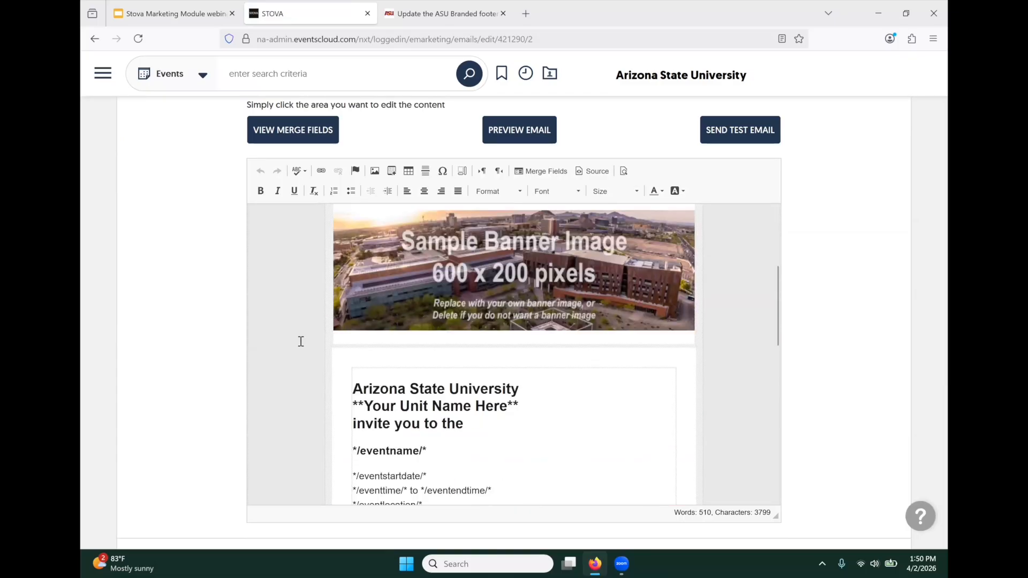
scroll(300, 341, "up", 9)
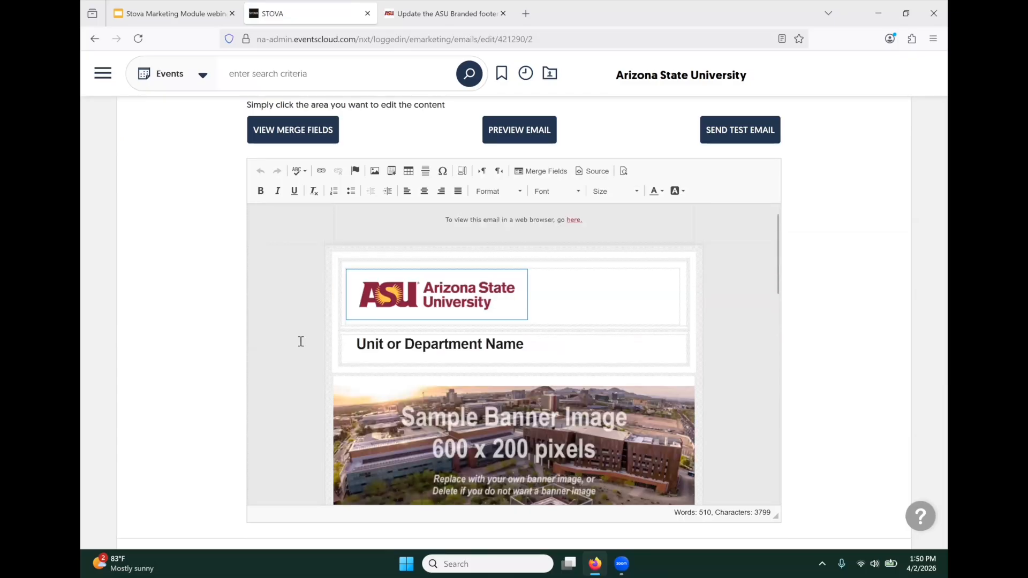
scroll(301, 341, "up", 1)
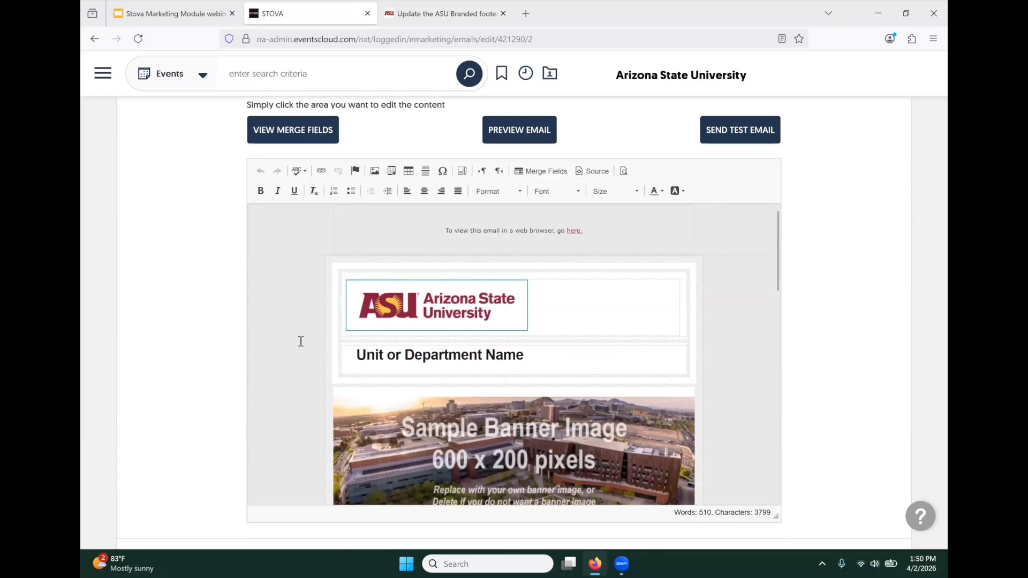
scroll(298, 341, "down", 3)
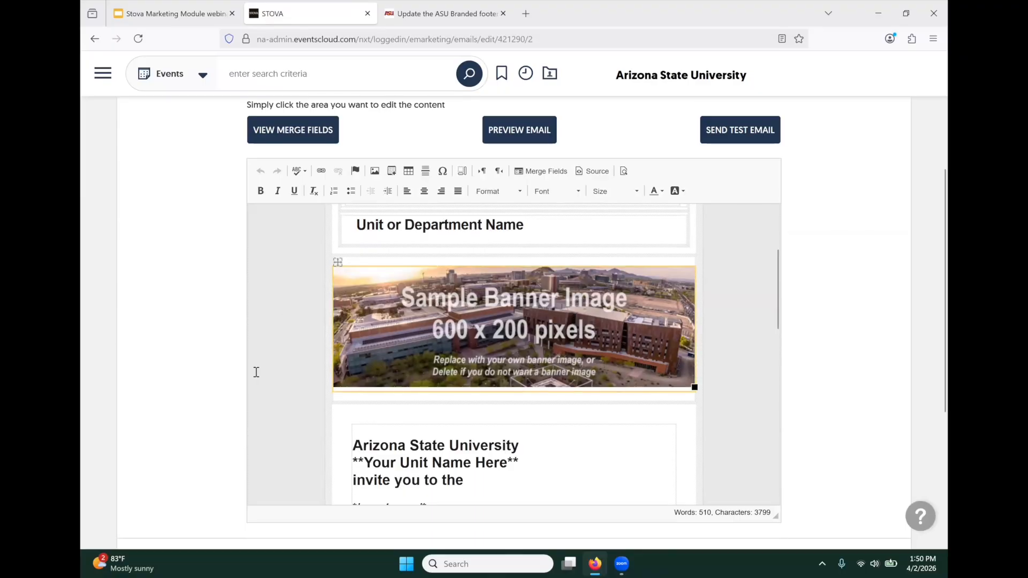
scroll(254, 371, "down", 4)
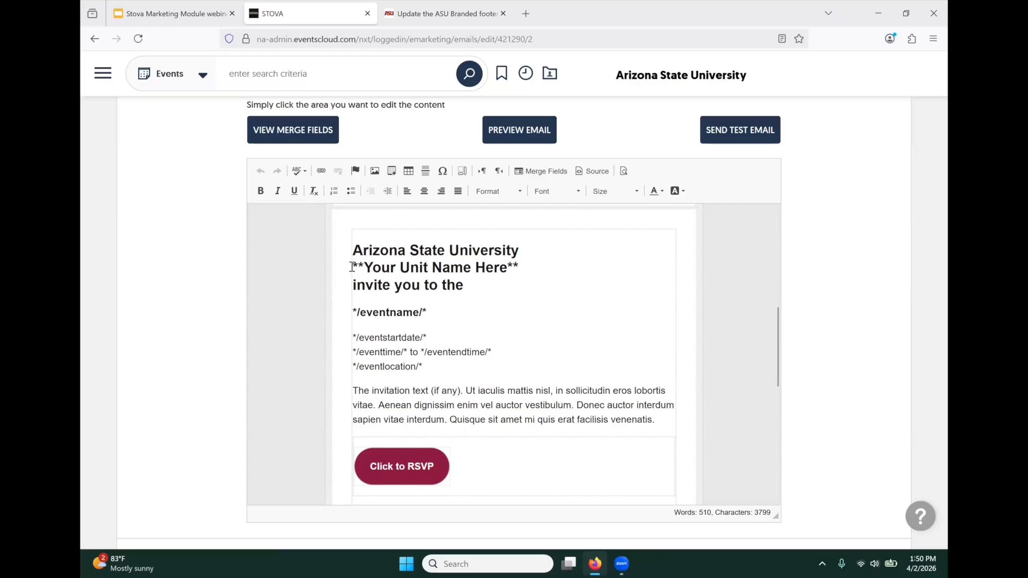
- Replace the Your Unit Name Here heading line with 'and the College of Really Cool Ideas'
left_click_drag(352, 267, 528, 271)
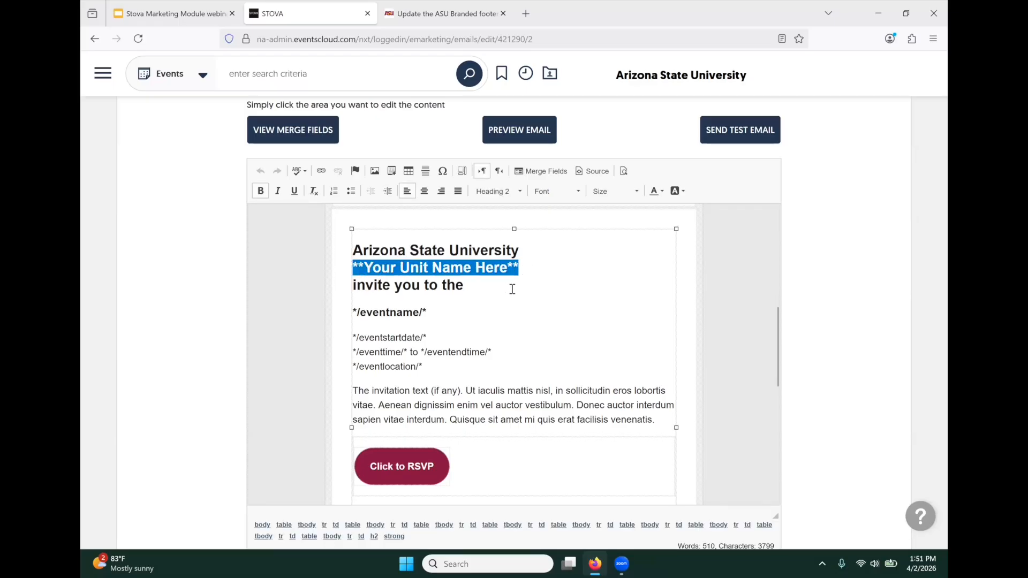
type("an d the C")
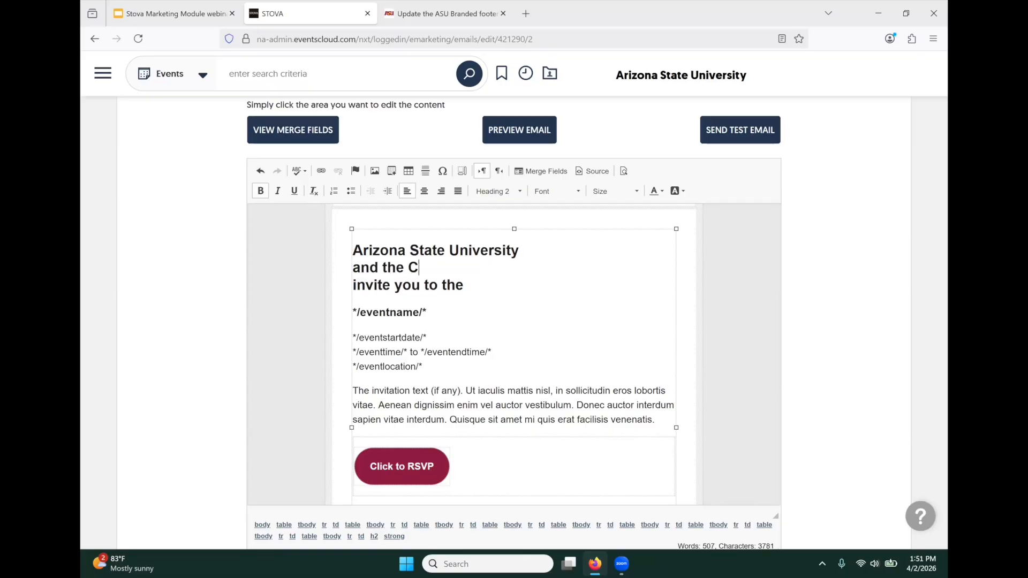
type("ollege of Reall")
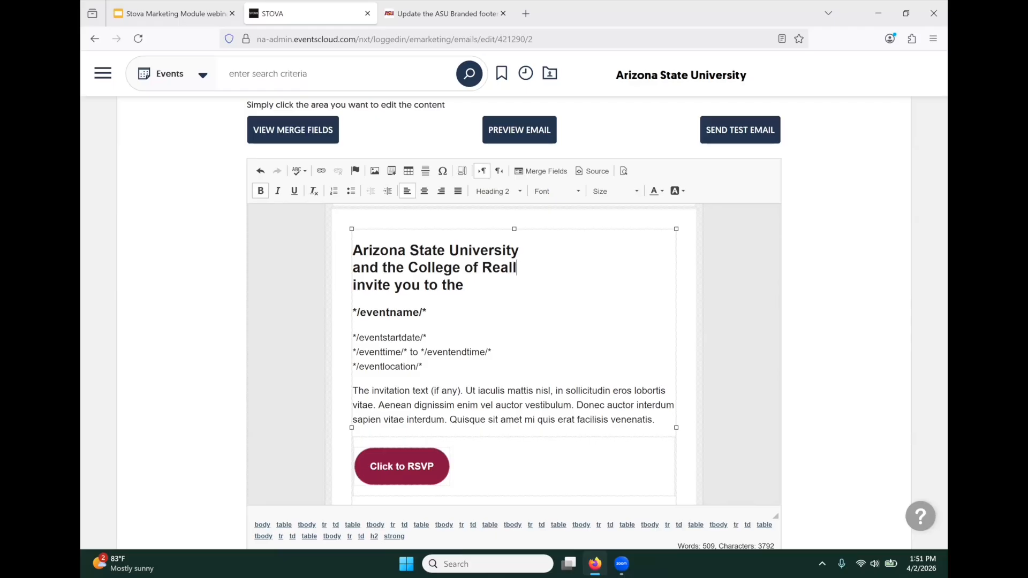
type("y Cool Ideas")
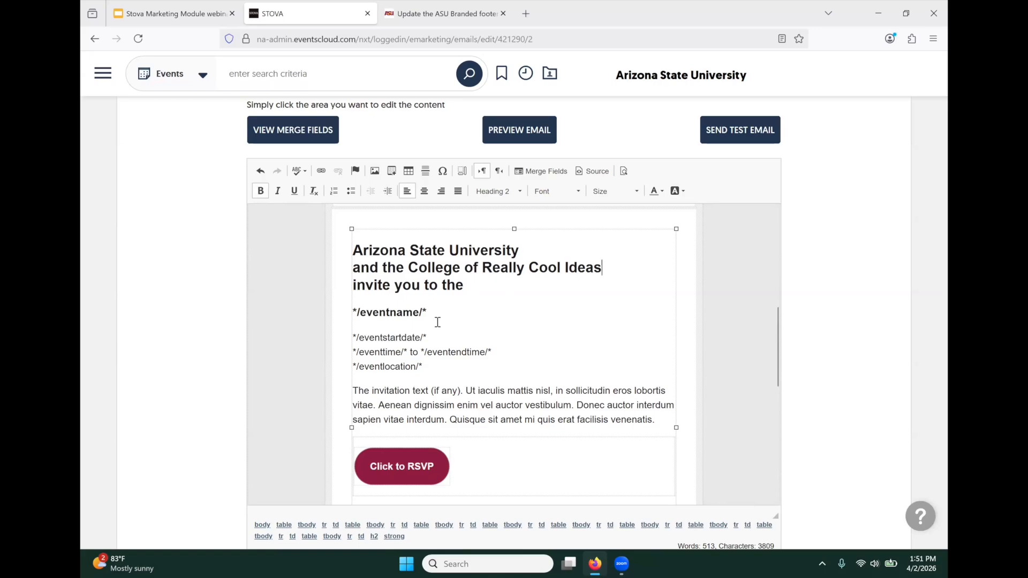
scroll(438, 322, "down", 2)
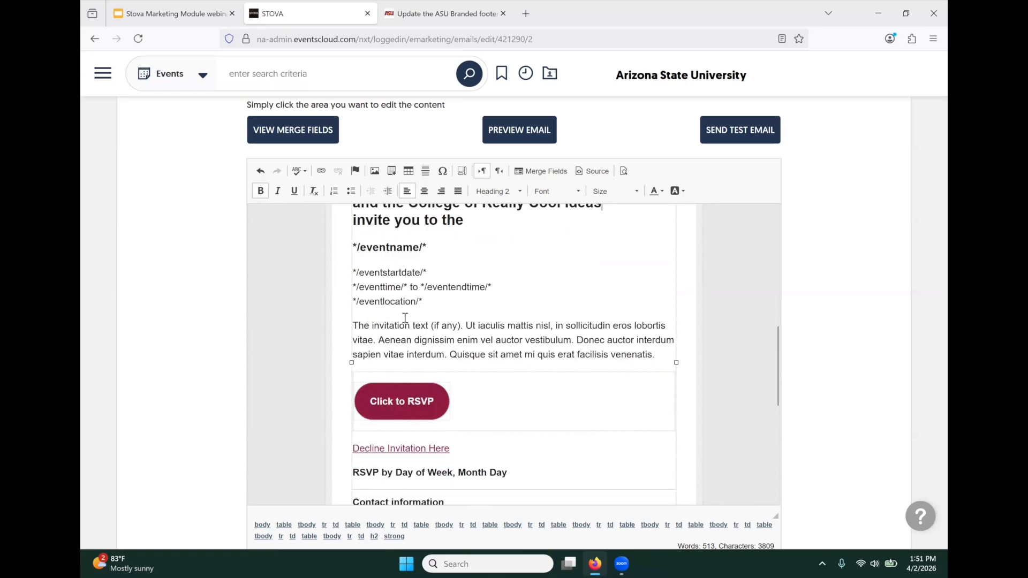
left_click_drag(354, 328, 667, 359)
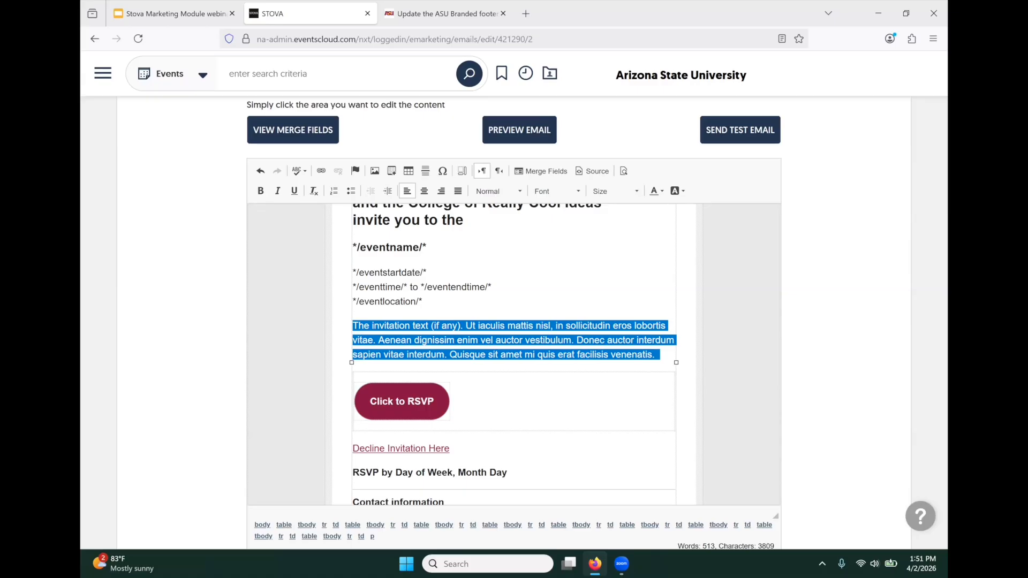
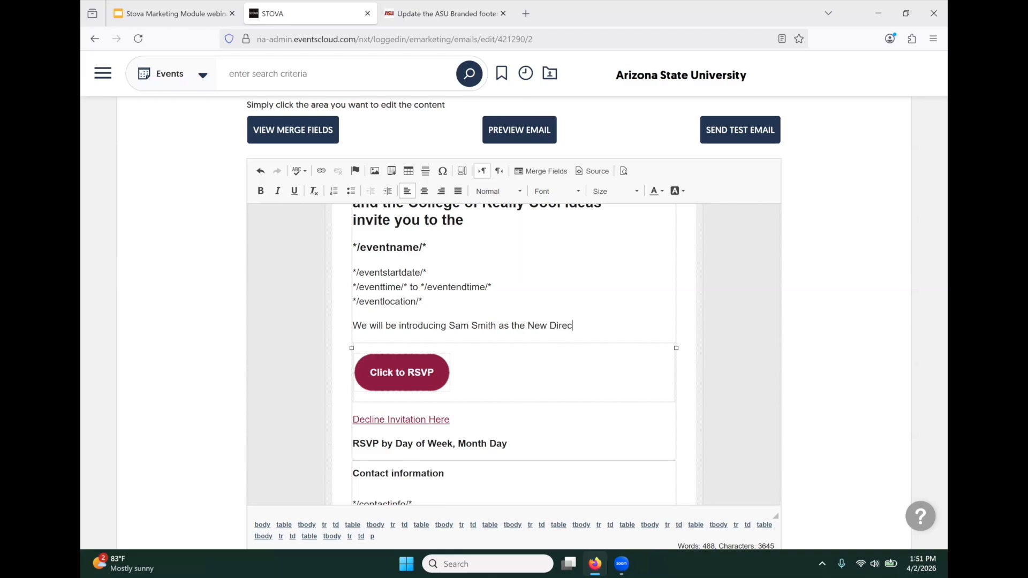
- Write a sentence announcing the new director by name in place of the placeholder paragraph
scroll(320, 351, "up", 4)
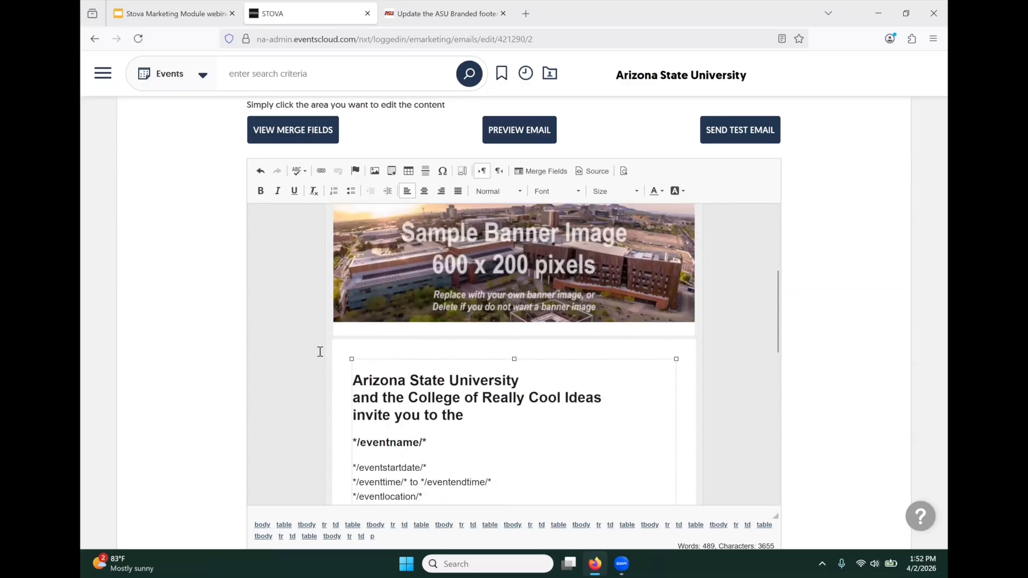
scroll(320, 351, "down", 4)
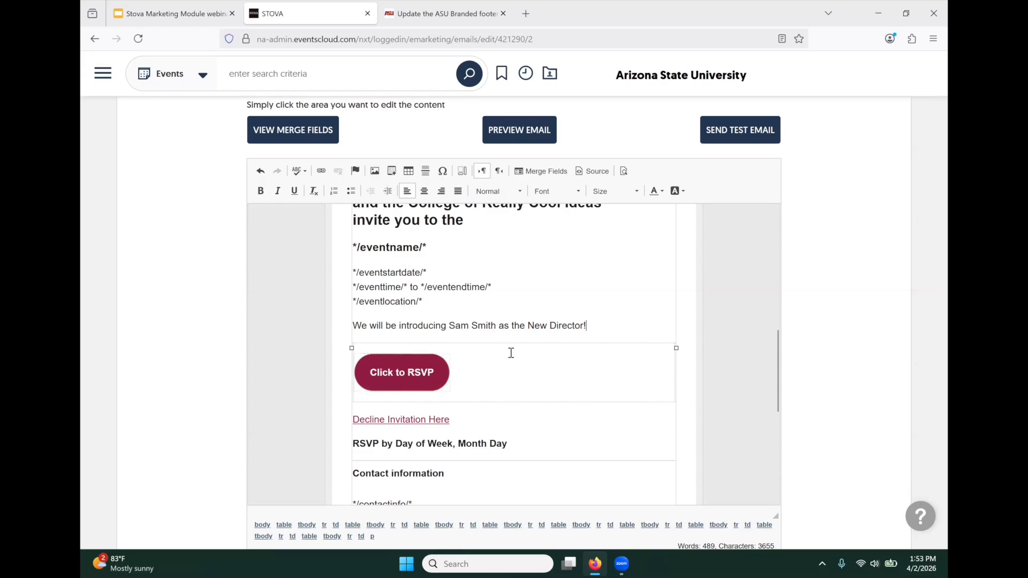
scroll(498, 352, "down", 2)
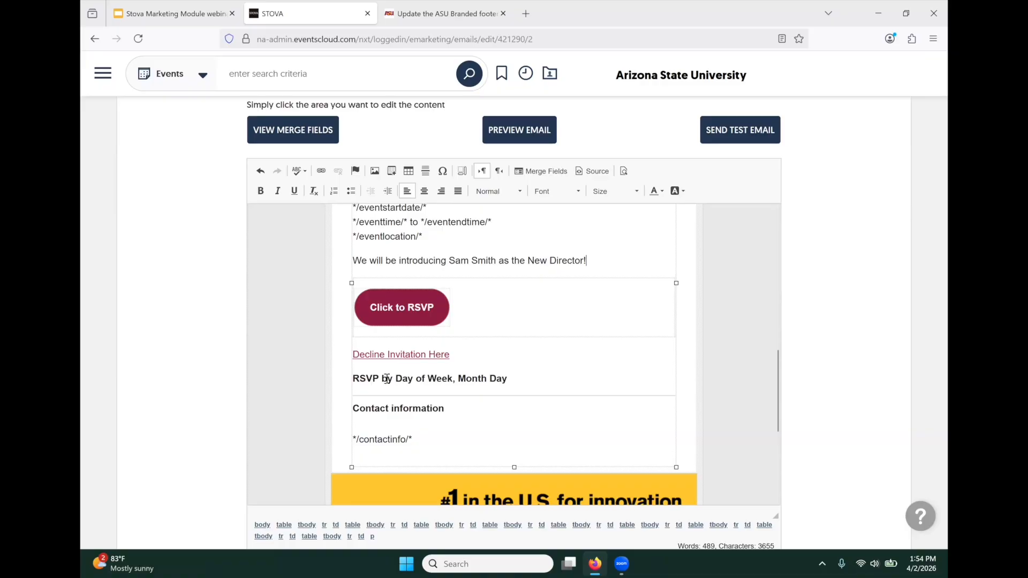
- Change the RSVP line to 'RSVP by Monday, April 13, 2026'
double_click(409, 378)
type("Monday")
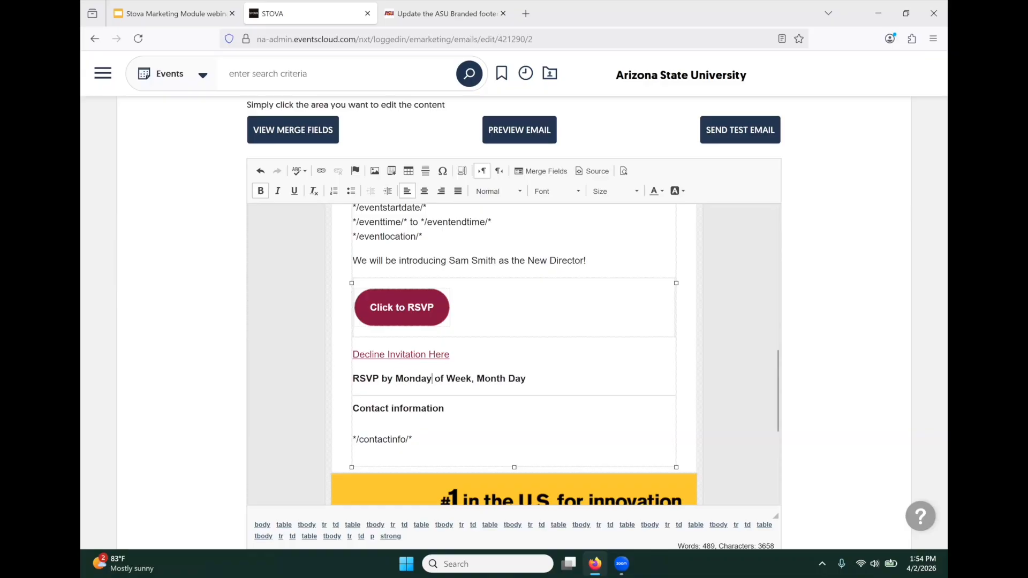
left_click(434, 378)
left_click_drag(434, 378, 544, 379)
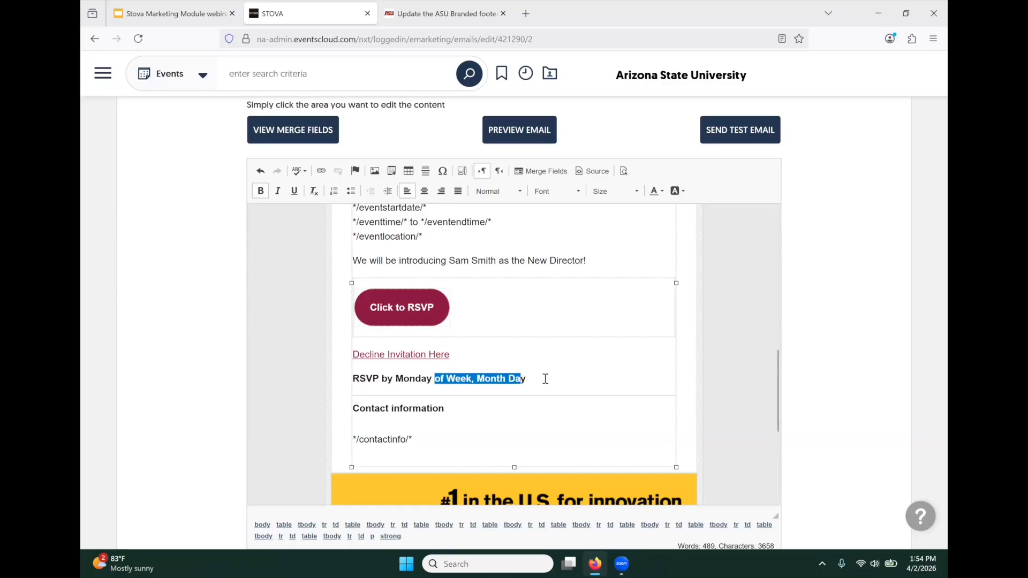
key("BackSpace")
key("BackSpace")
key("BackSpace")
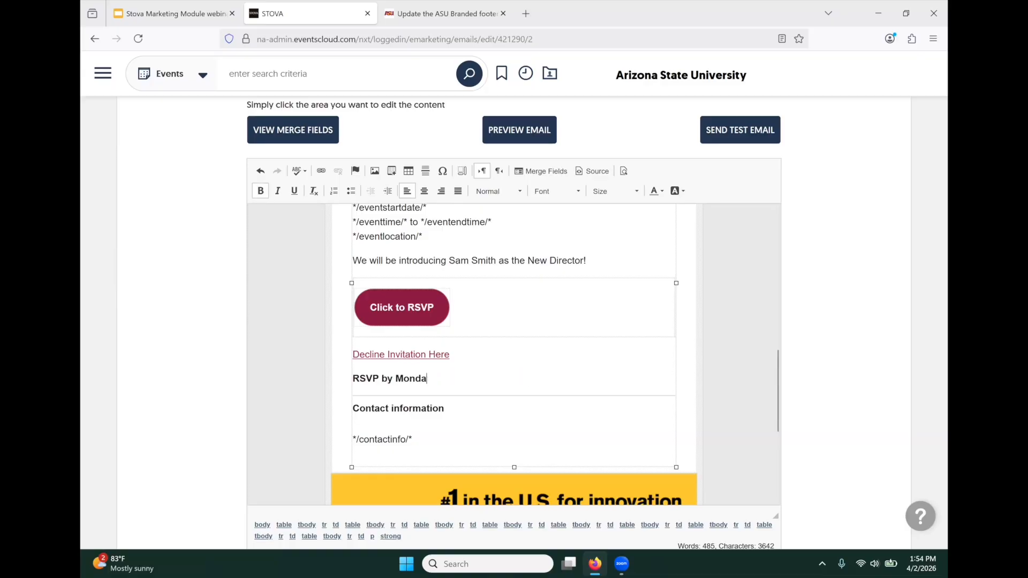
type("y, April 13, 2026")
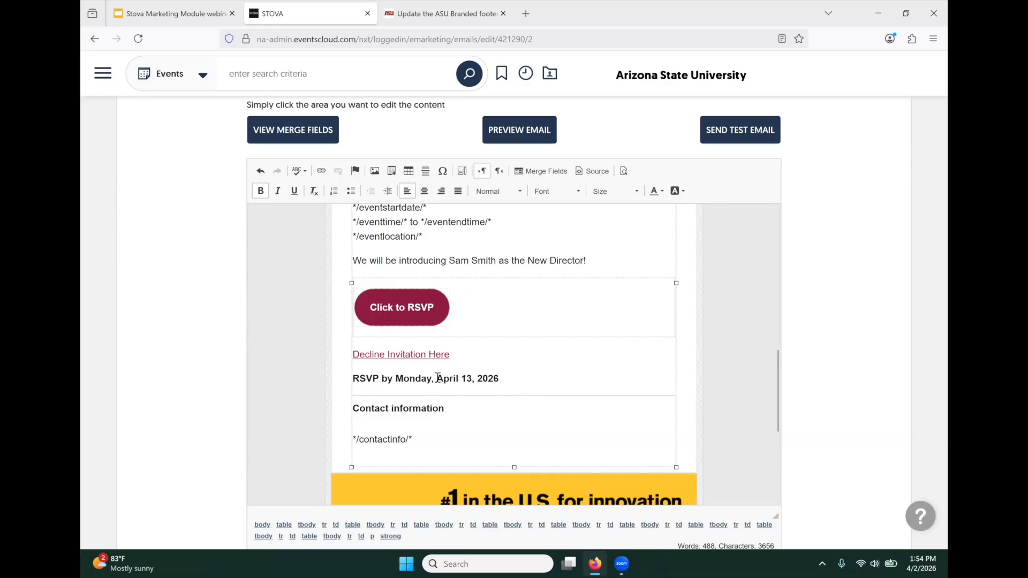
scroll(531, 372, "down", 3)
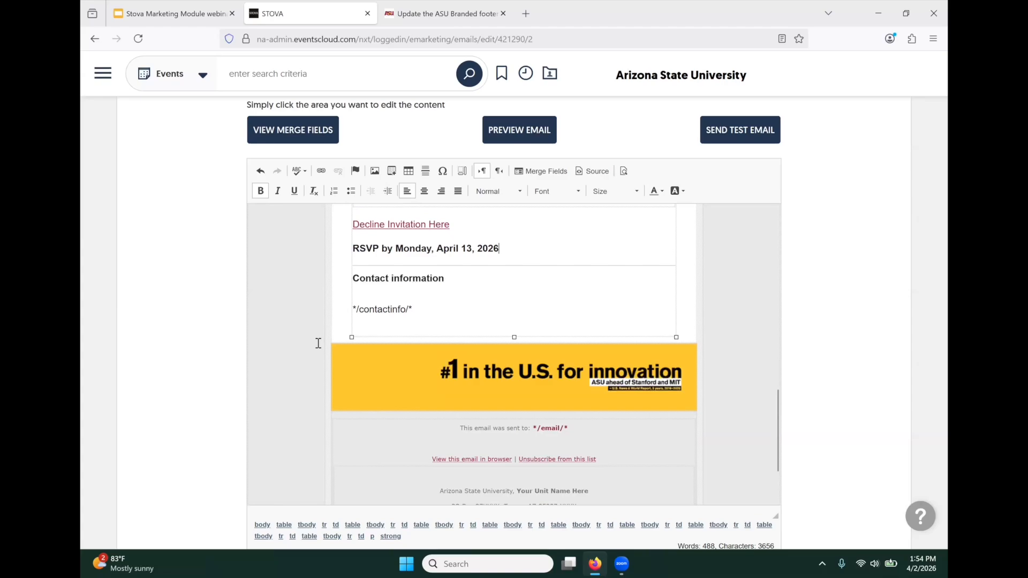
- Replace the footer's Your Unit Name Here with College of Really Cool Ideas
scroll(318, 343, "down", 2)
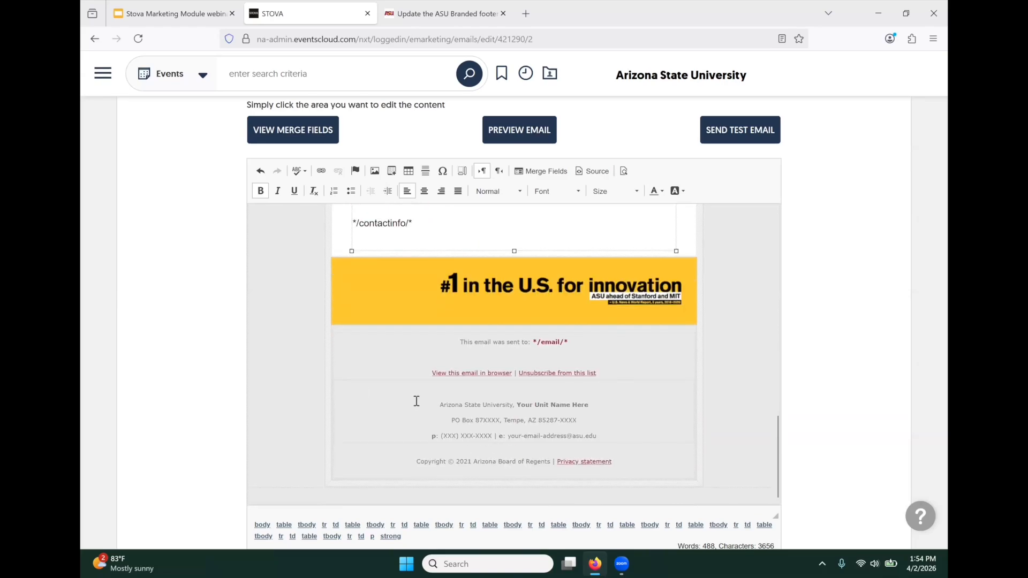
left_click(470, 461)
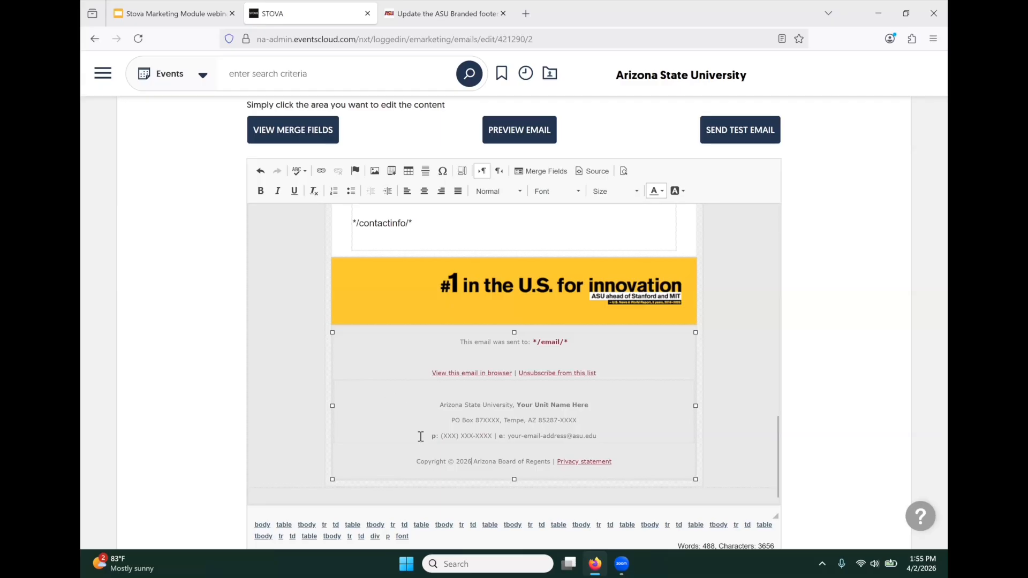
left_click_drag(517, 405, 589, 405)
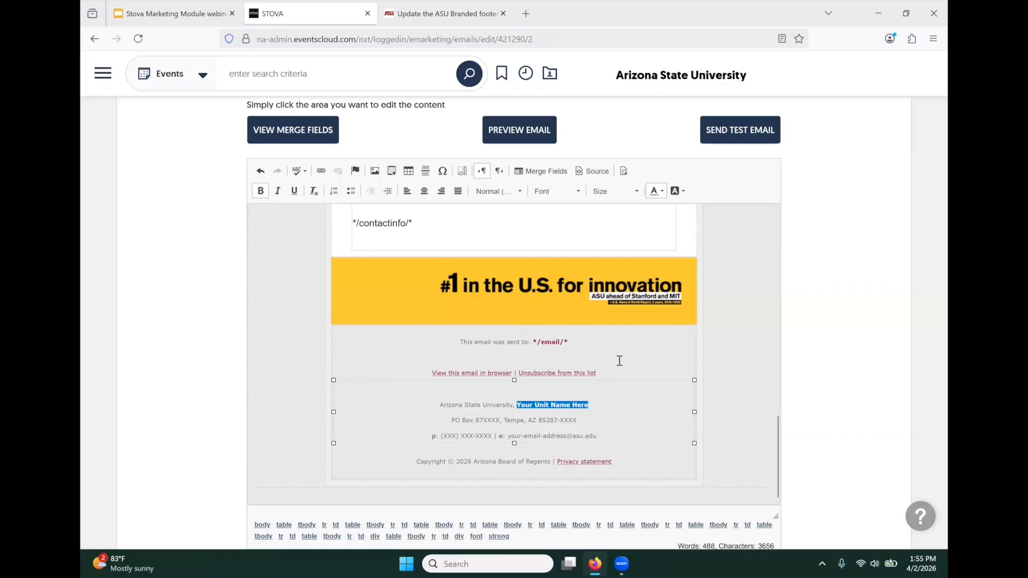
type("College")
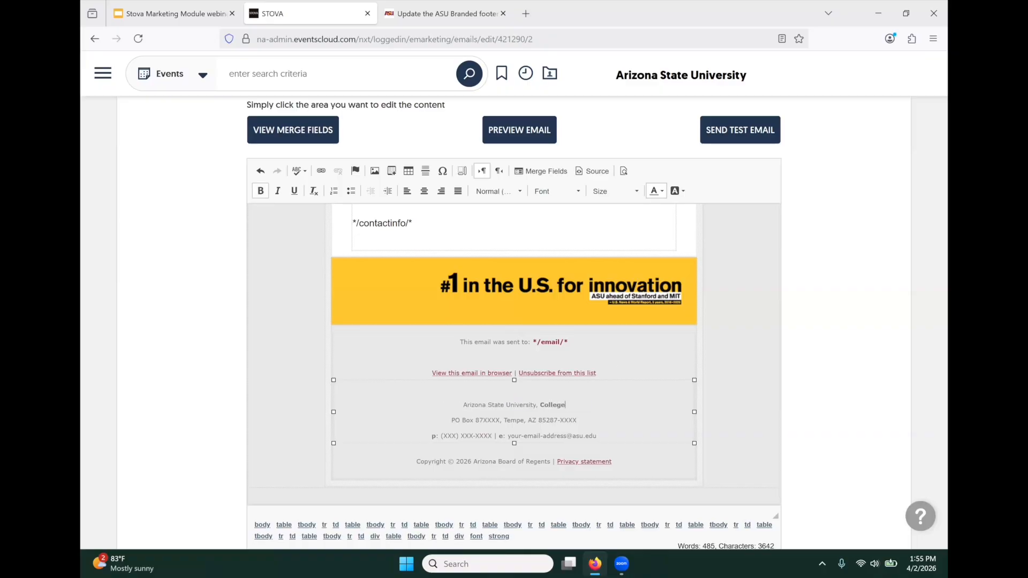
type(" of Really Cool")
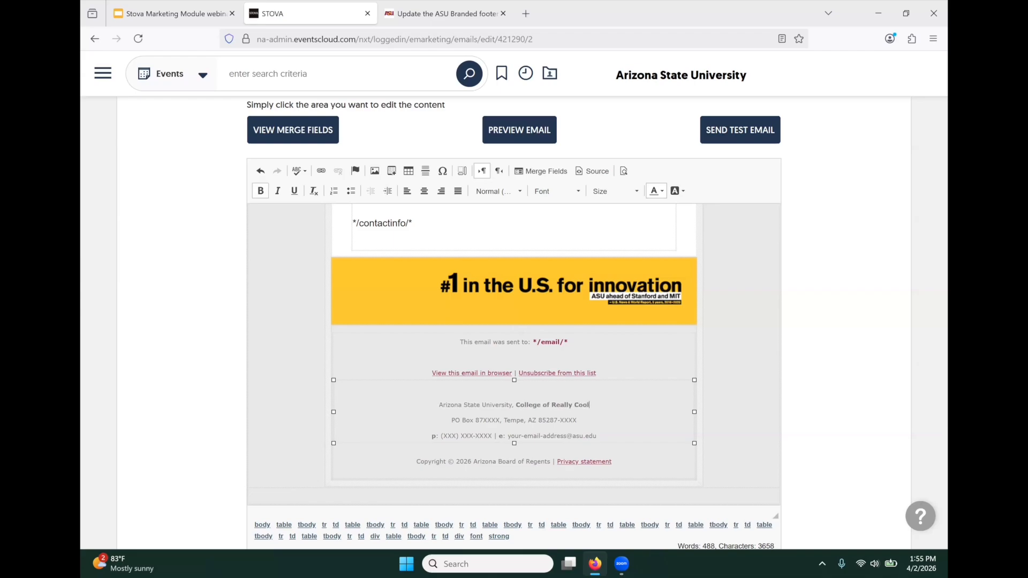
type(" Ideas")
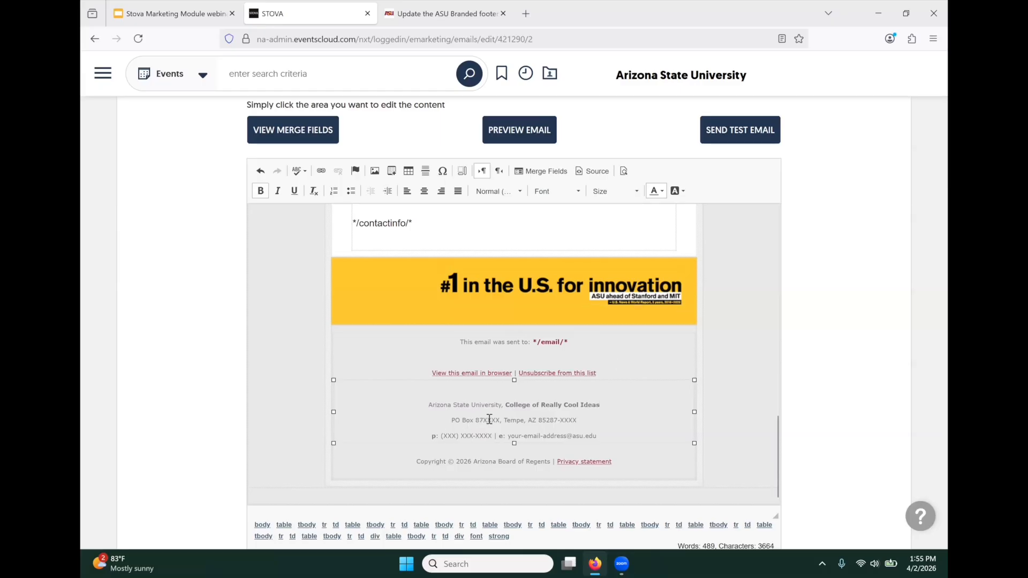
- Fill in the real PO Box number and ZIP code digits in the footer address
left_click_drag(483, 420, 499, 419)
type("0403")
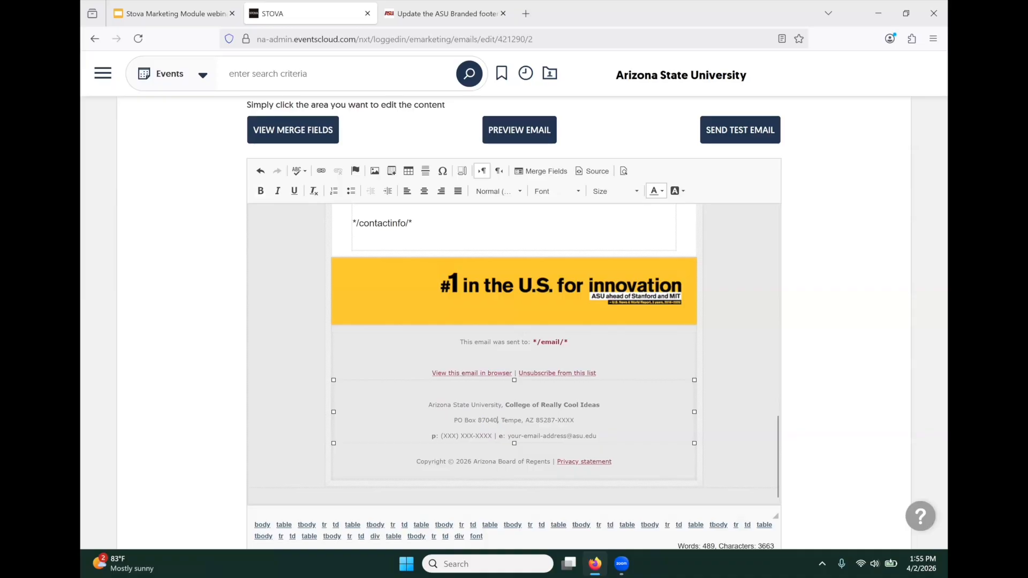
double_click(567, 420)
type("0402")
- Delete the placeholder phone and e-mail line from the footer
left_click(430, 436)
left_click_drag(469, 437, 606, 437)
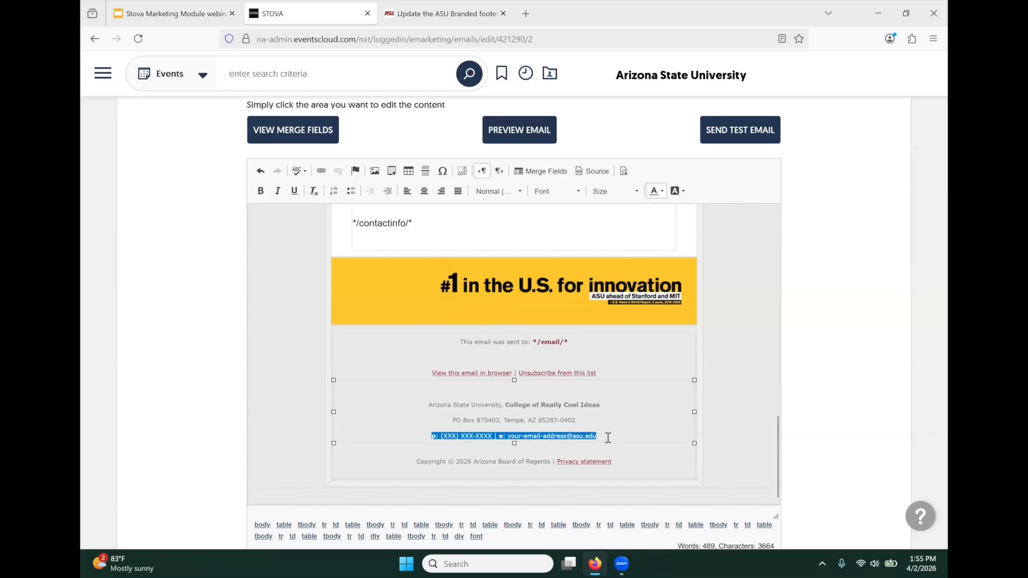
key("BackSpace")
key("BackSpace")
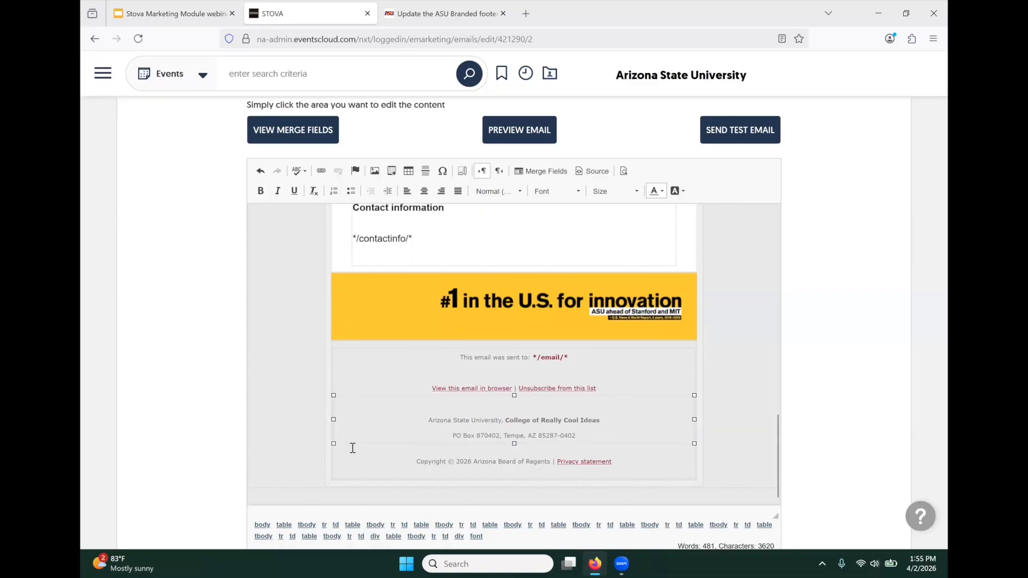
scroll(183, 390, "down", 5)
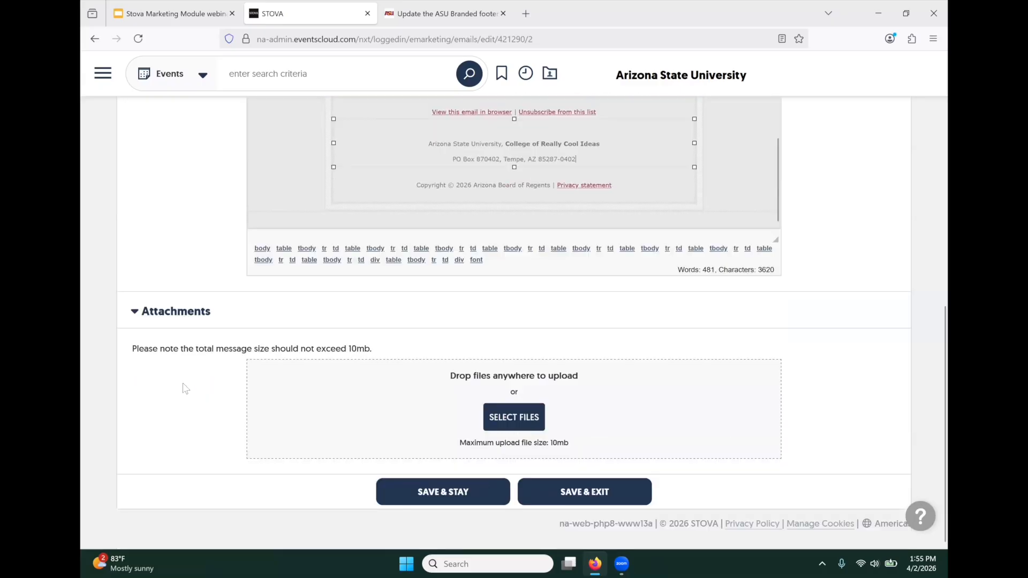
- Save the invite, check the updated footer, and start choosing an attachment file
left_click(424, 493)
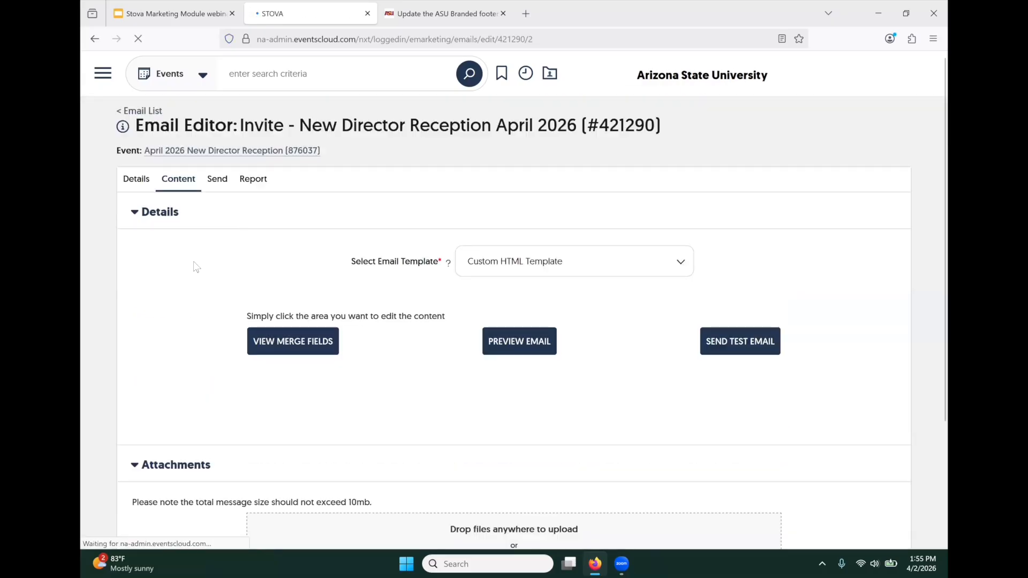
scroll(397, 436, "down", 5)
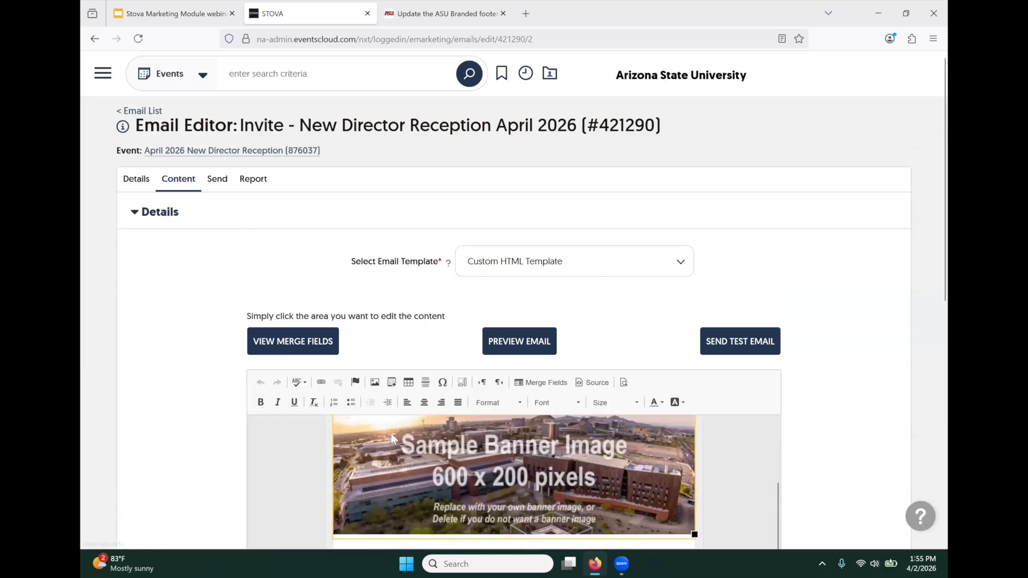
scroll(805, 348, "down", 5)
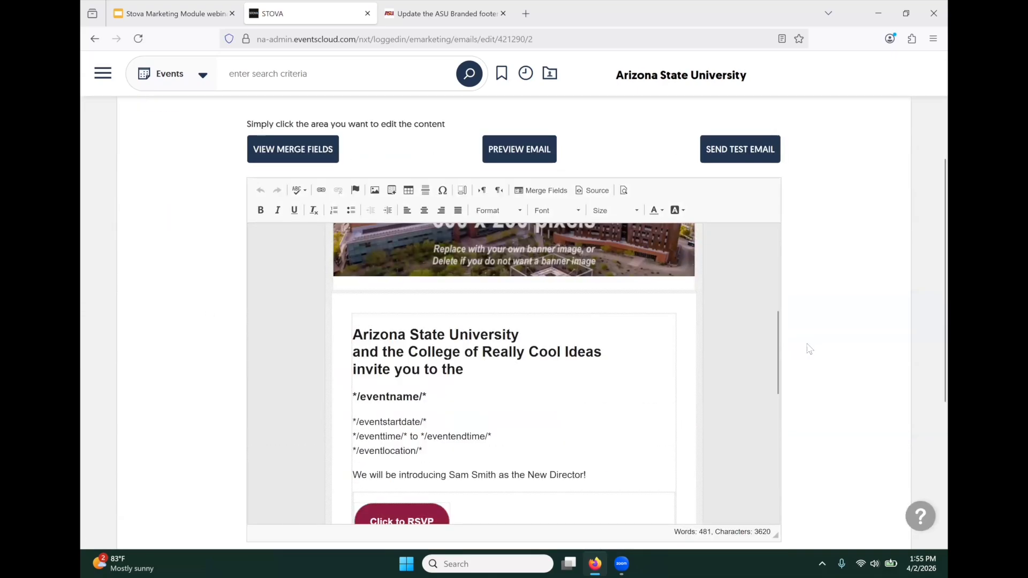
scroll(383, 296, "down", 4)
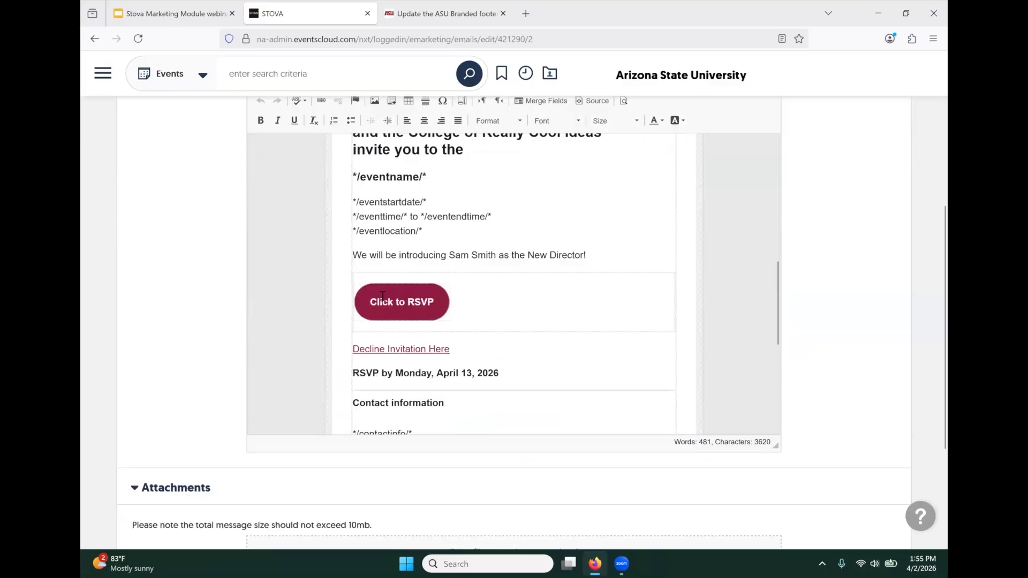
scroll(383, 296, "down", 4)
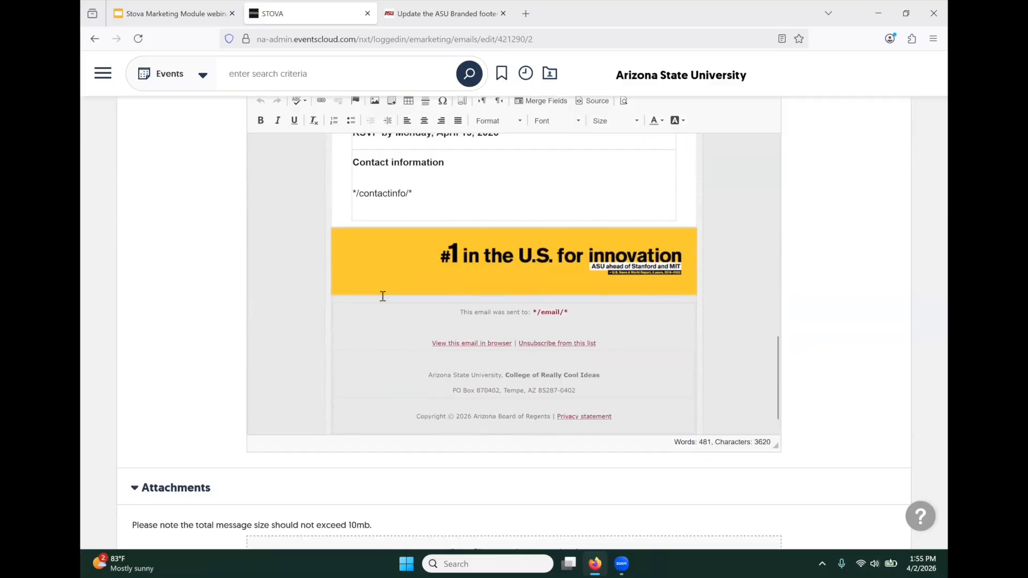
scroll(382, 296, "up", 3)
scroll(382, 296, "down", 1)
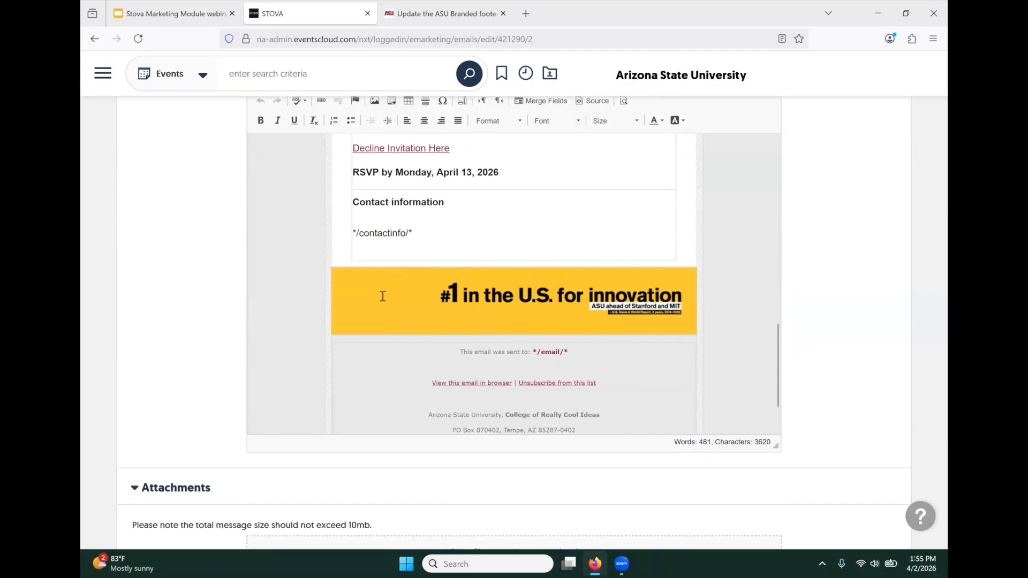
scroll(382, 296, "down", 1)
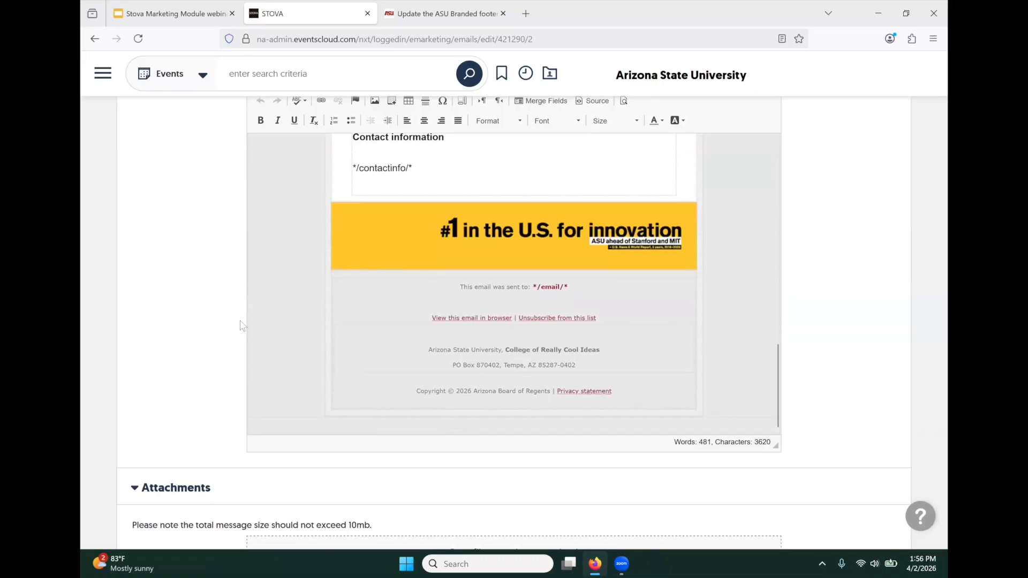
scroll(177, 327, "down", 2)
scroll(177, 327, "down", 1)
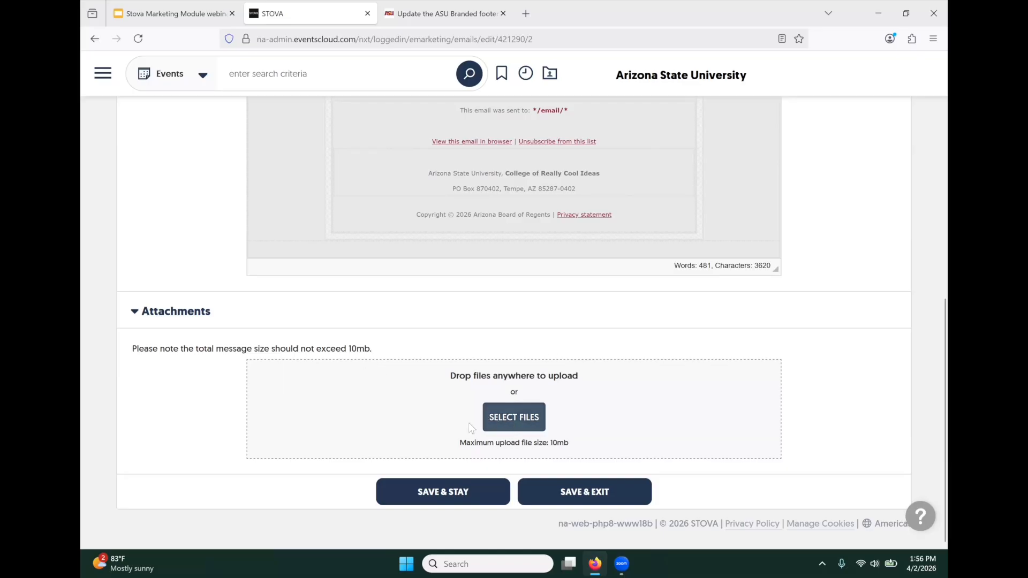
left_click(500, 417)
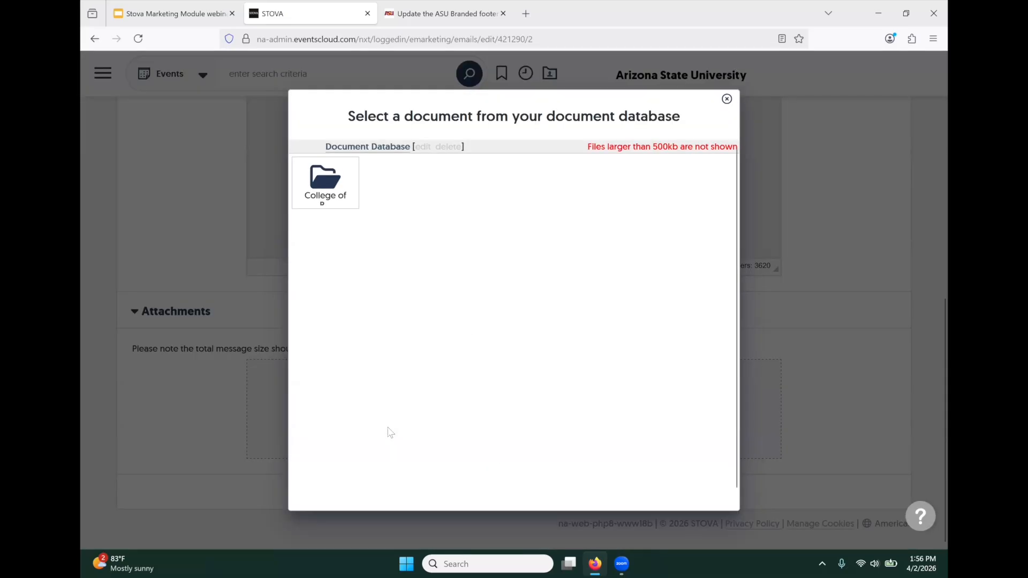
- Browse College of Really Cool Ideas > 08 Event Emails Demo, then close the picker without attaching anything
left_click(325, 181)
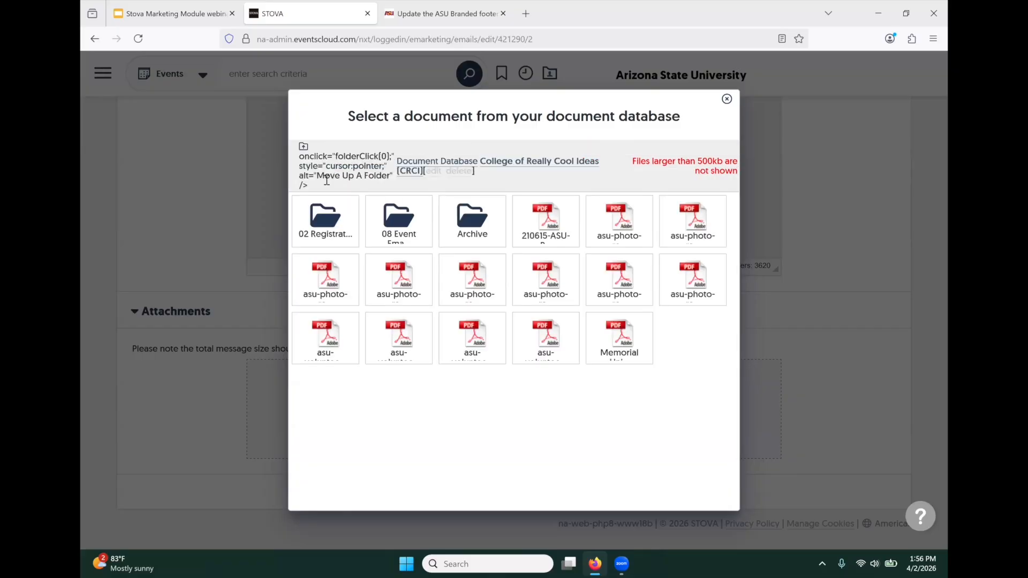
left_click(394, 215)
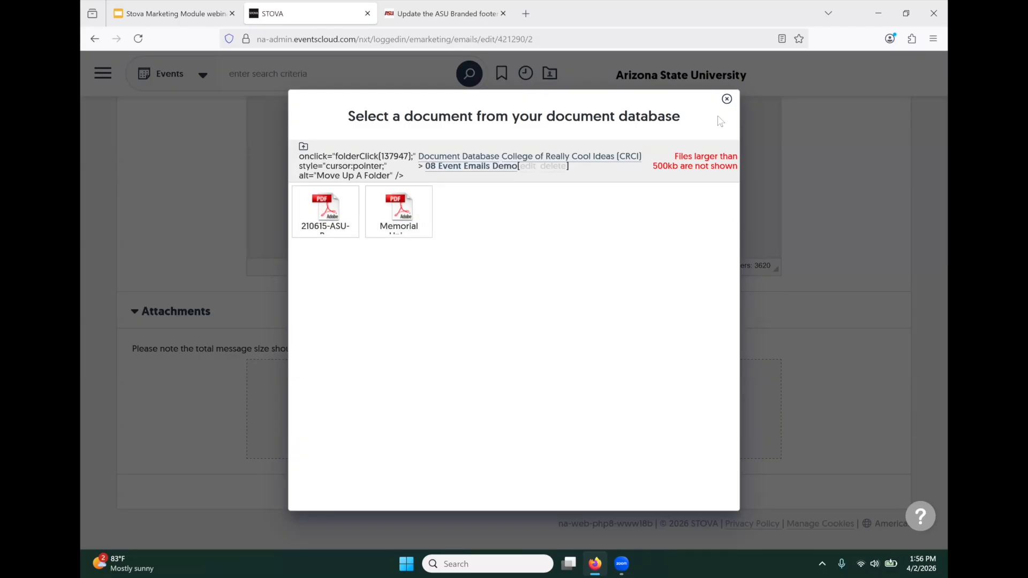
left_click(725, 99)
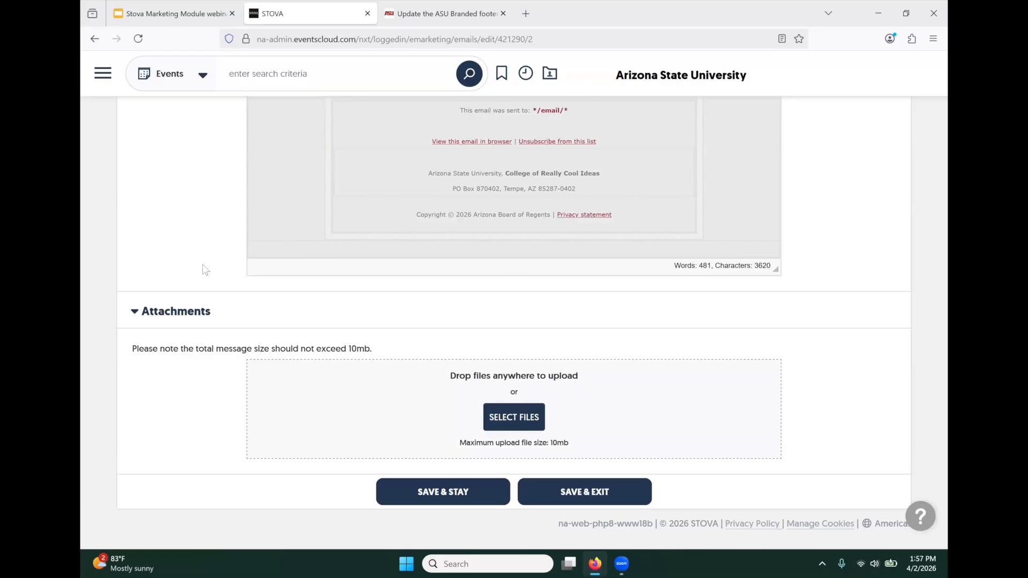
scroll(495, 241, "up", 1)
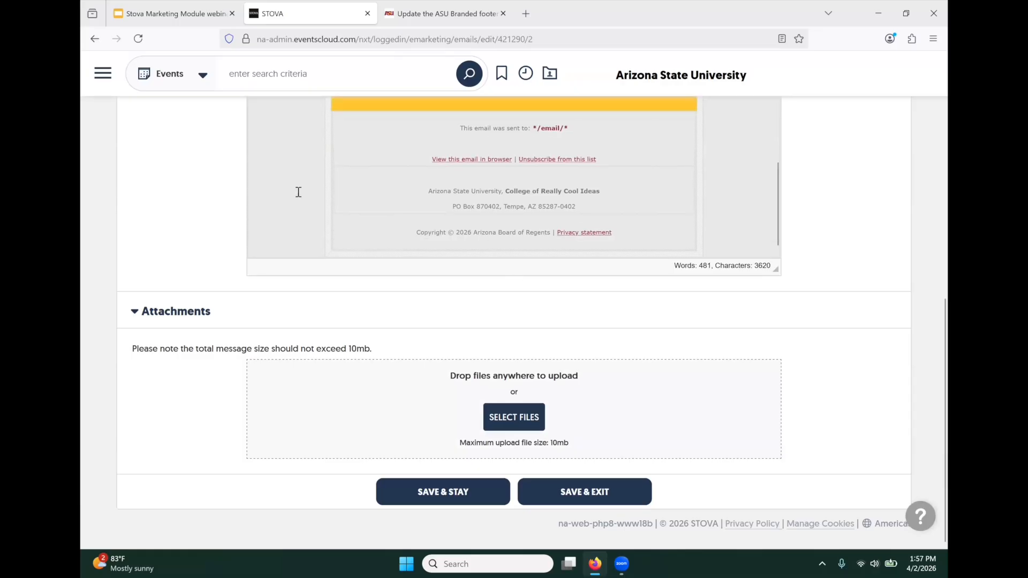
scroll(298, 190, "up", 10)
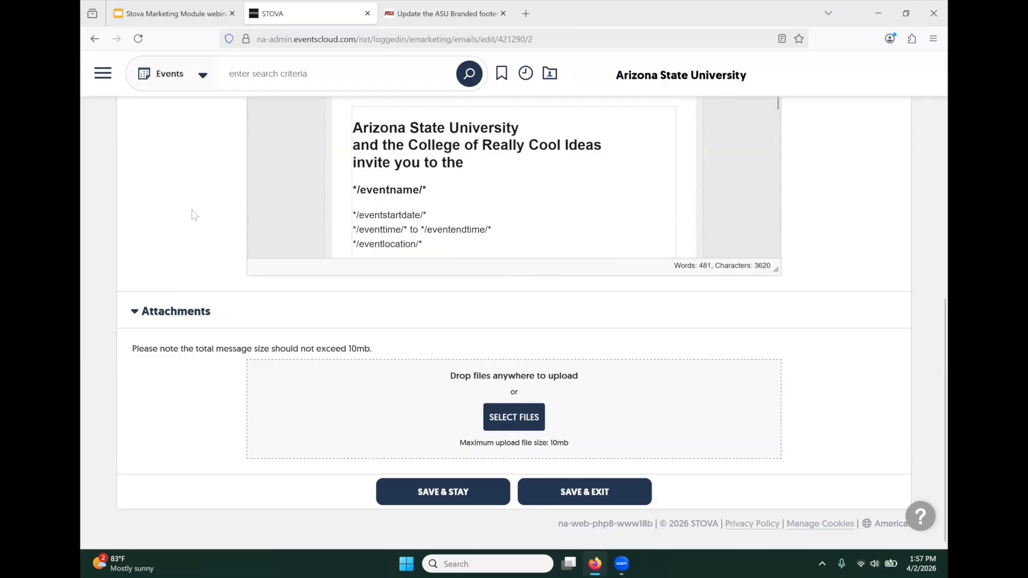
scroll(193, 215, "up", 5)
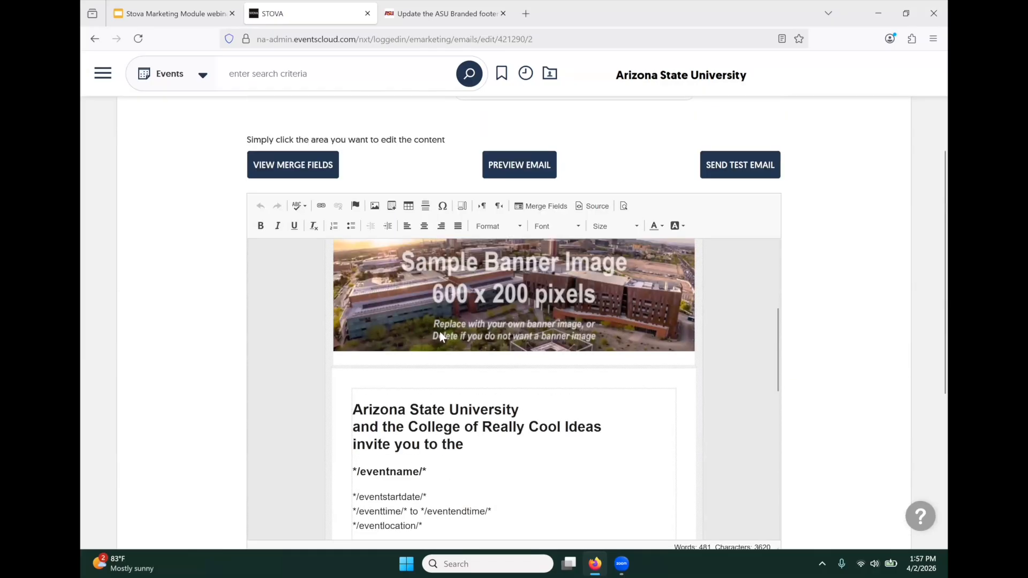
scroll(440, 337, "up", 3)
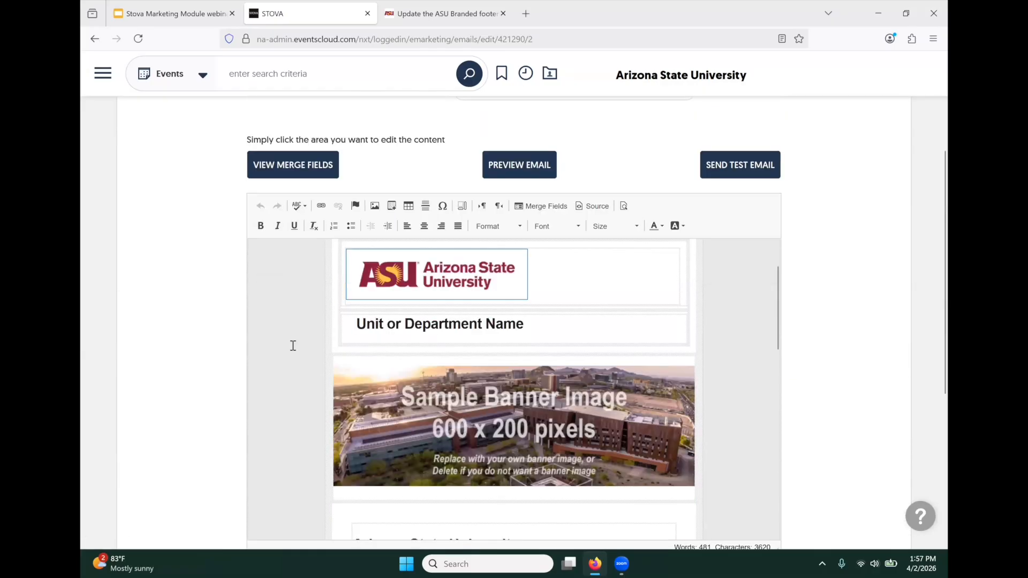
scroll(293, 346, "up", 1)
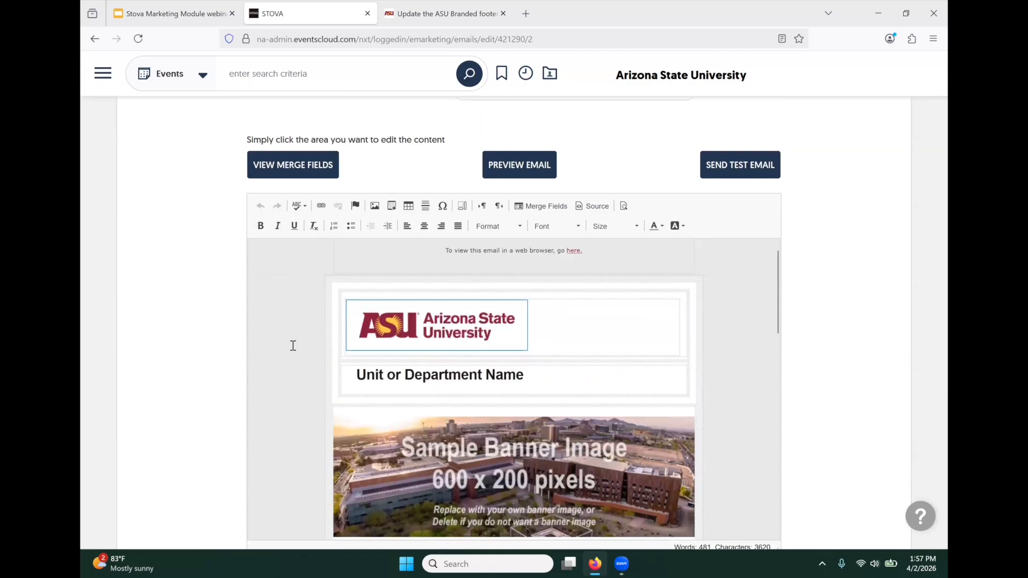
scroll(293, 346, "down", 1)
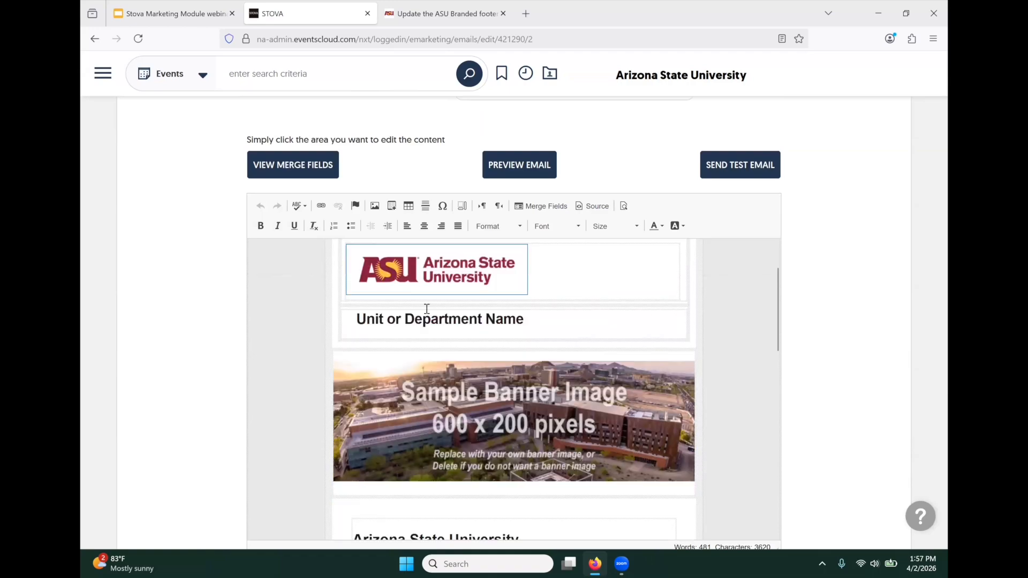
left_click(591, 206)
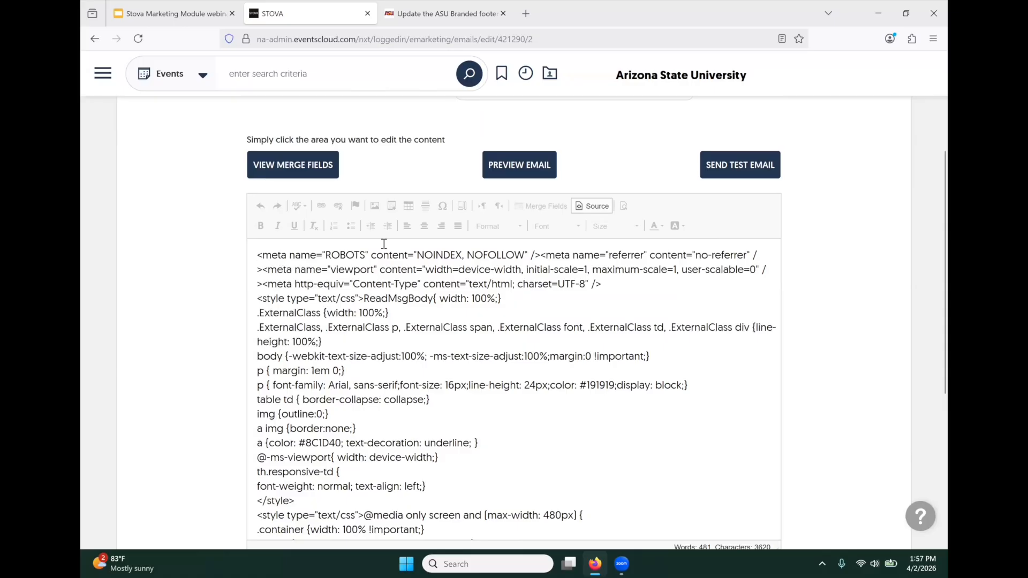
scroll(423, 411, "down", 10)
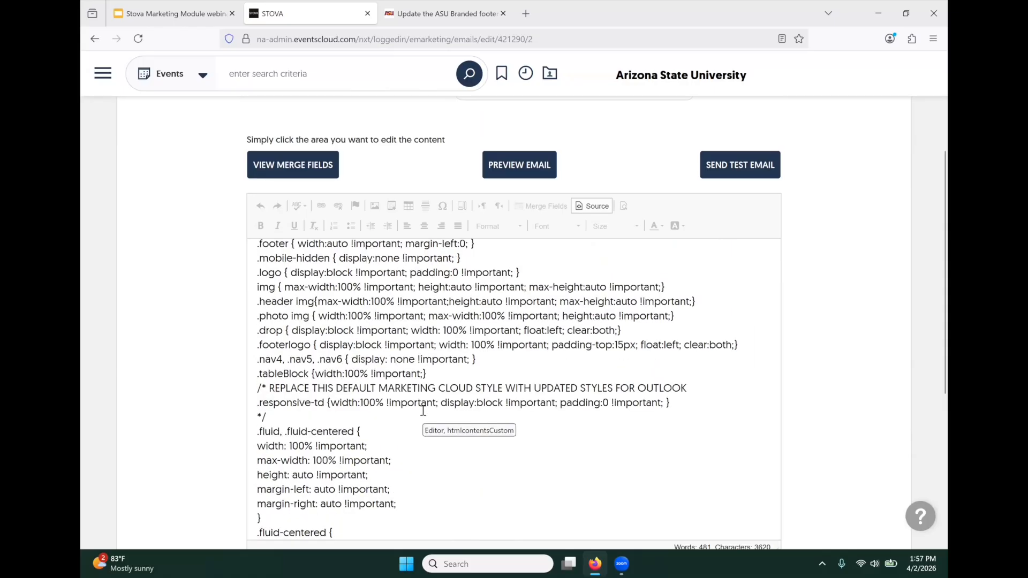
scroll(423, 410, "down", 15)
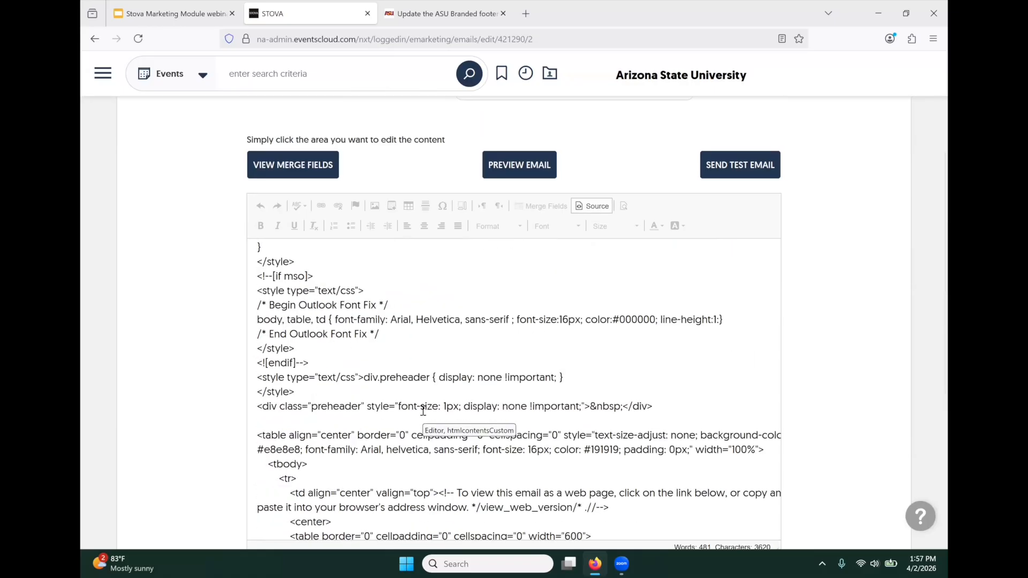
scroll(421, 408, "up", 20)
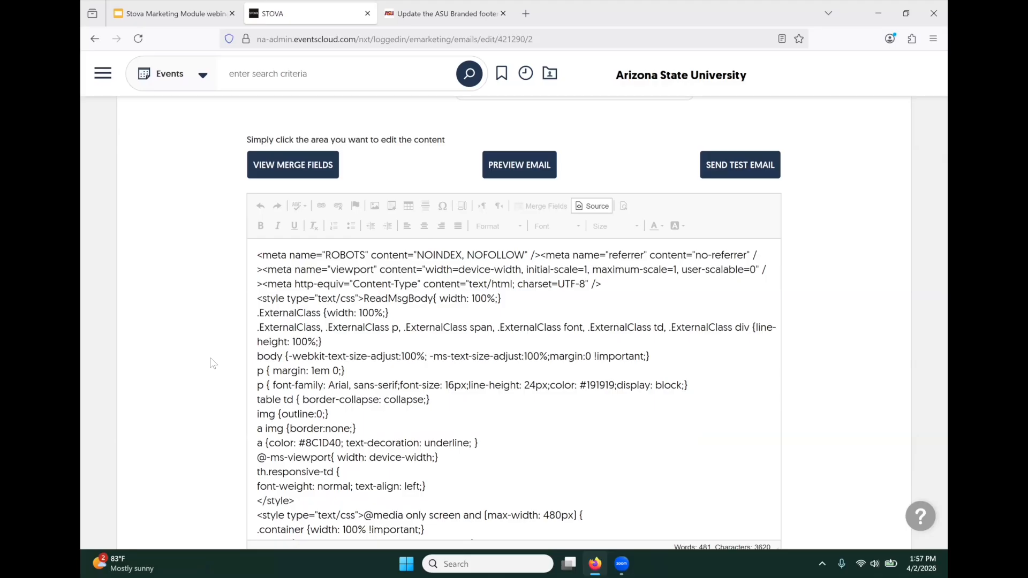
left_click(592, 206)
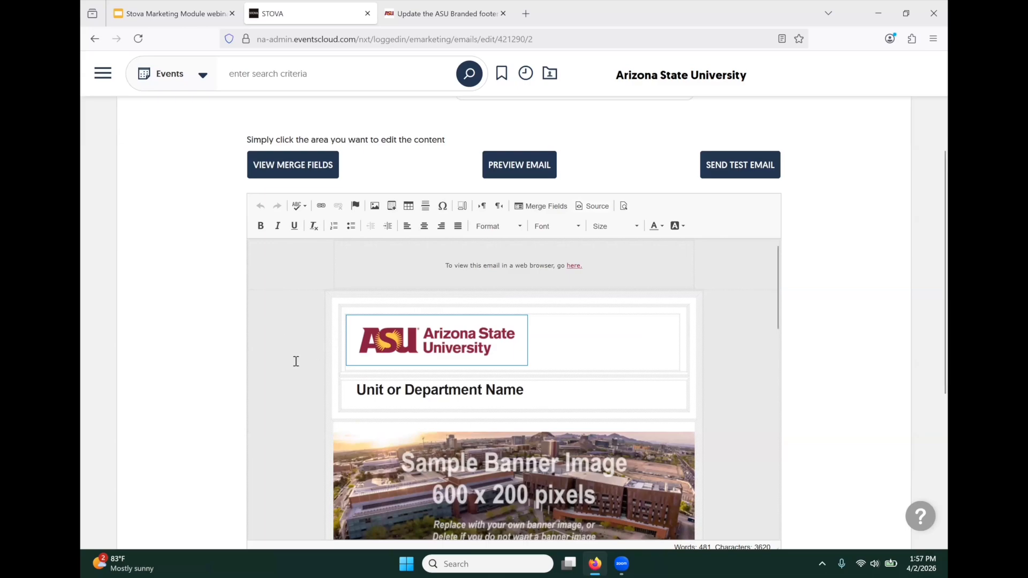
scroll(296, 361, "down", 1)
scroll(296, 361, "down", 1)
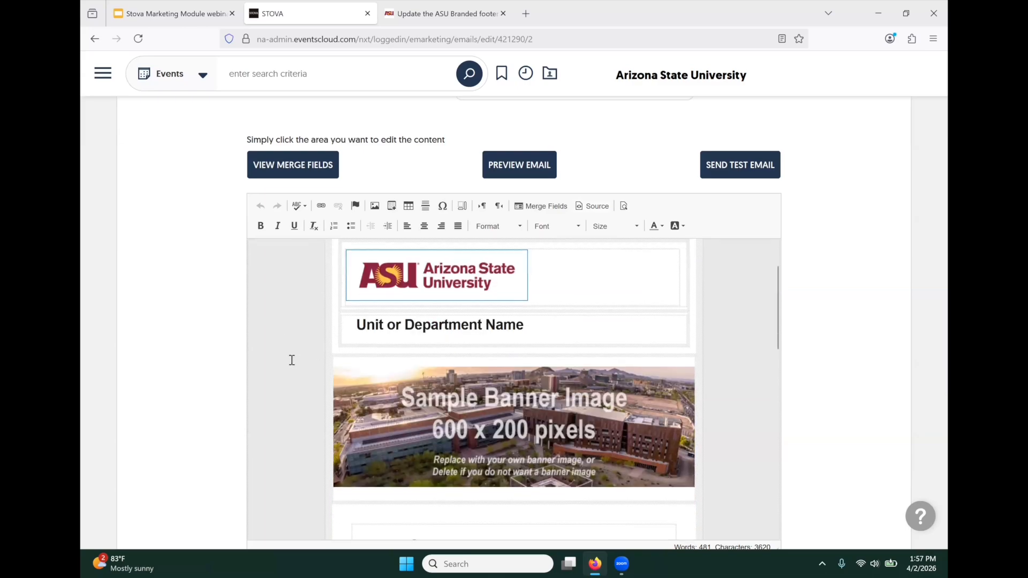
scroll(294, 360, "up", 2)
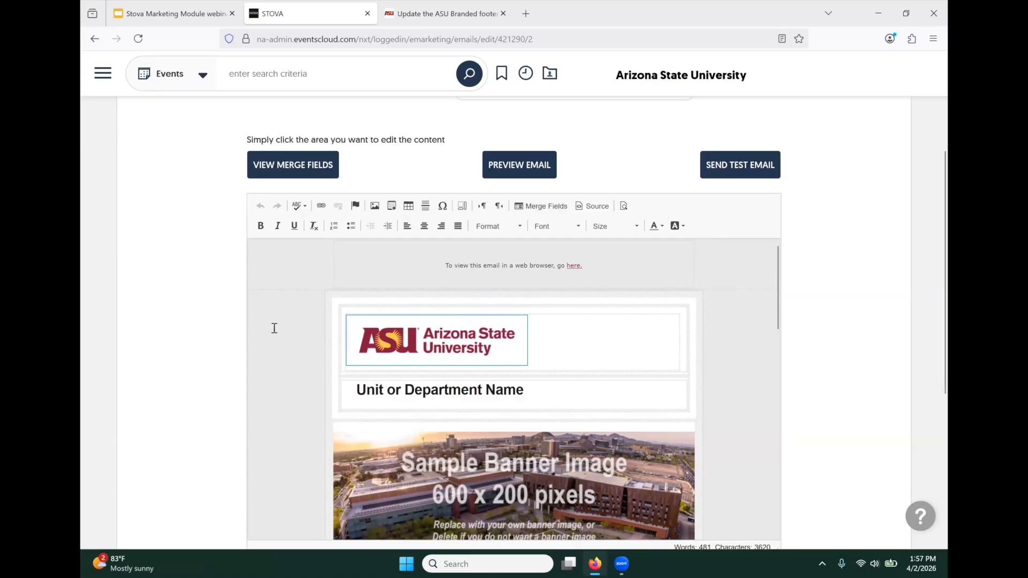
left_click(385, 340)
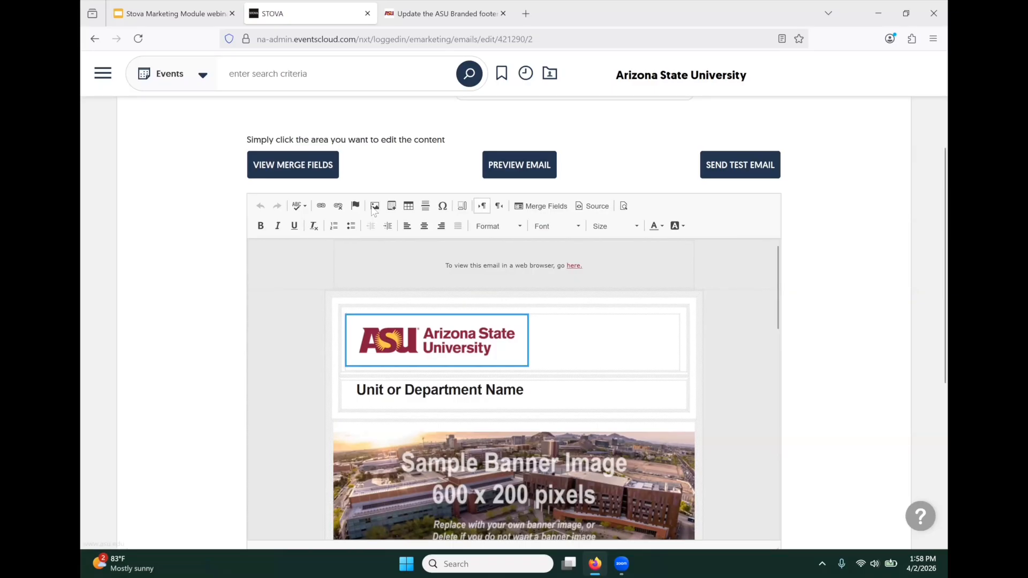
- Open the header logo's image properties and check the CRCI Logos & Backgrounds folder without choosing an image
double_click(376, 340)
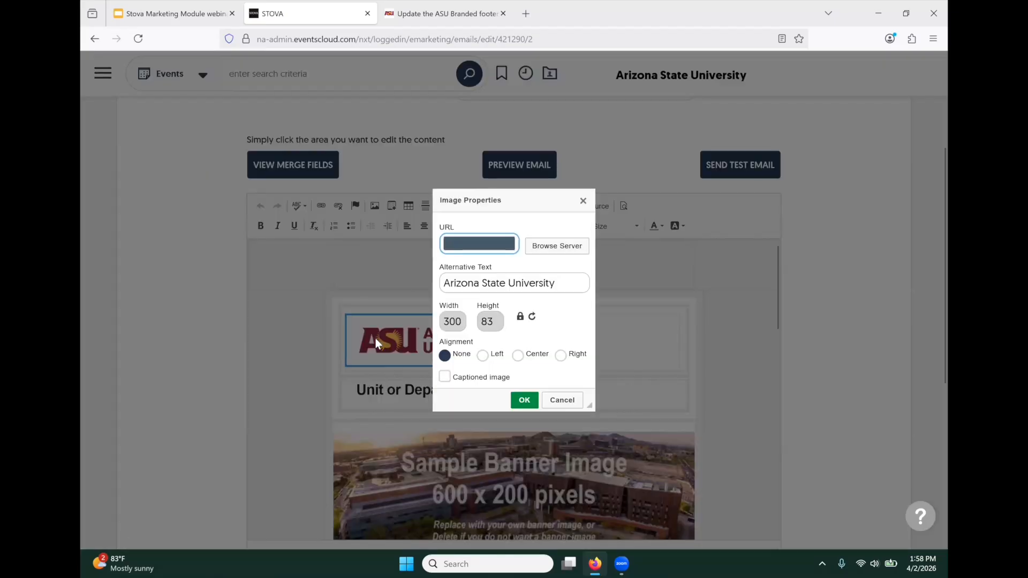
left_click(564, 248)
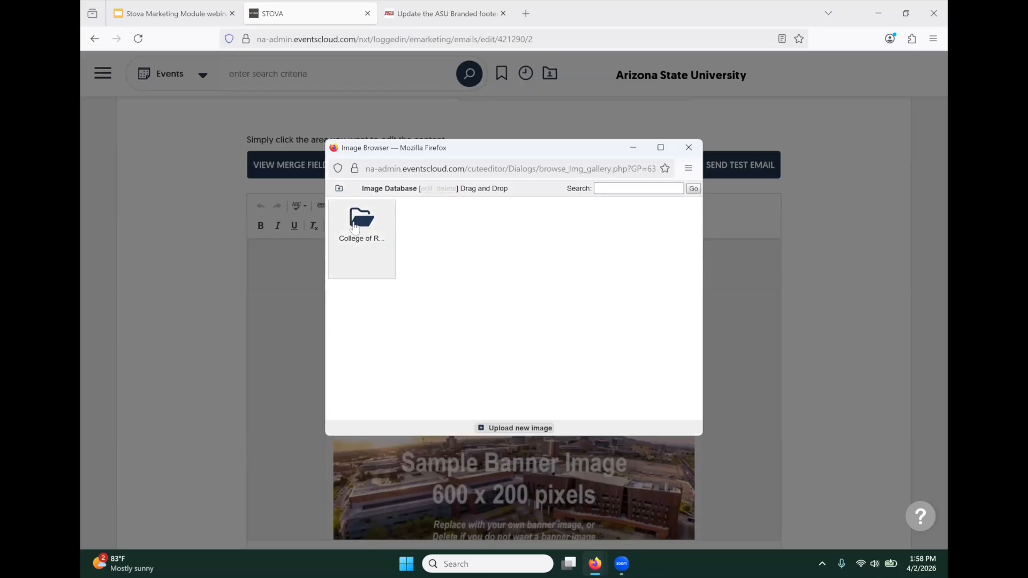
left_click(354, 227)
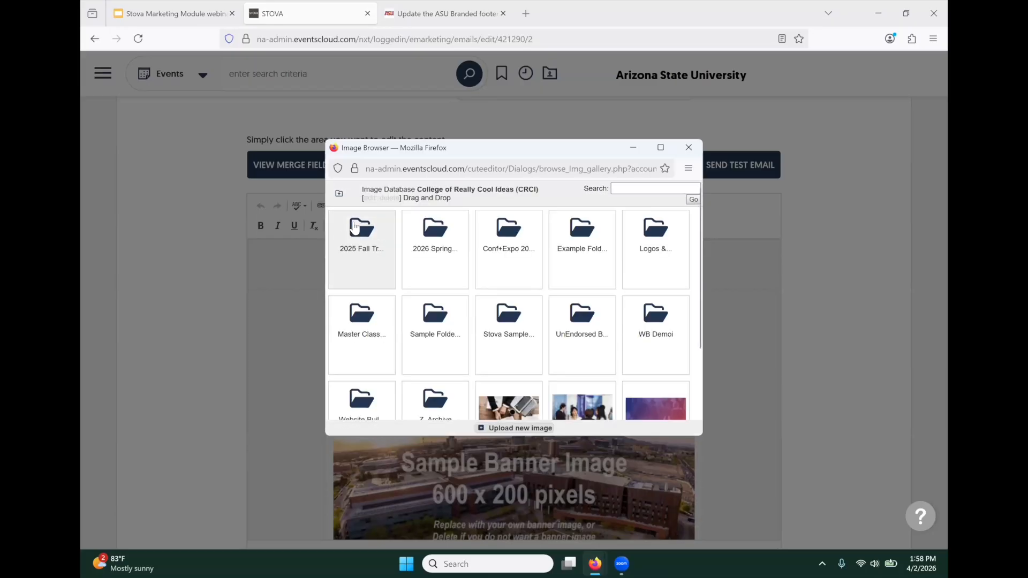
left_click(652, 234)
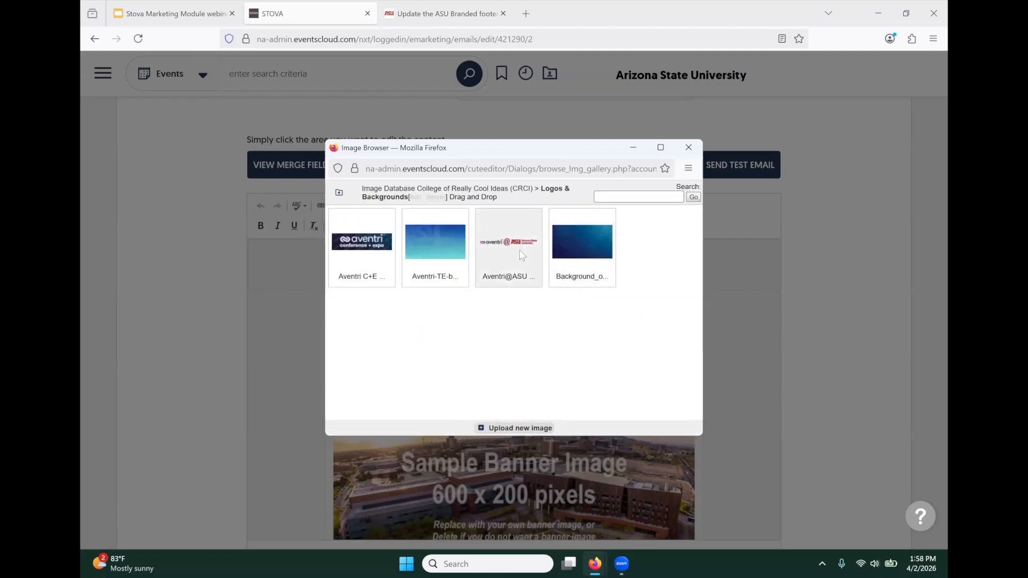
left_click(689, 147)
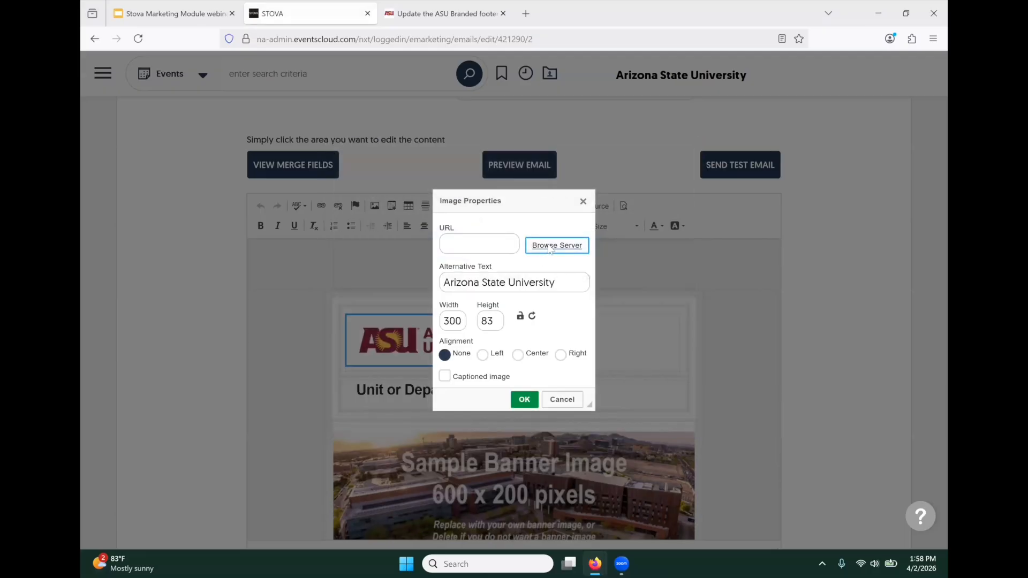
- Replace the header logo with the asu_crci logo from CRCI > UnEndorsed Brand
left_click(549, 247)
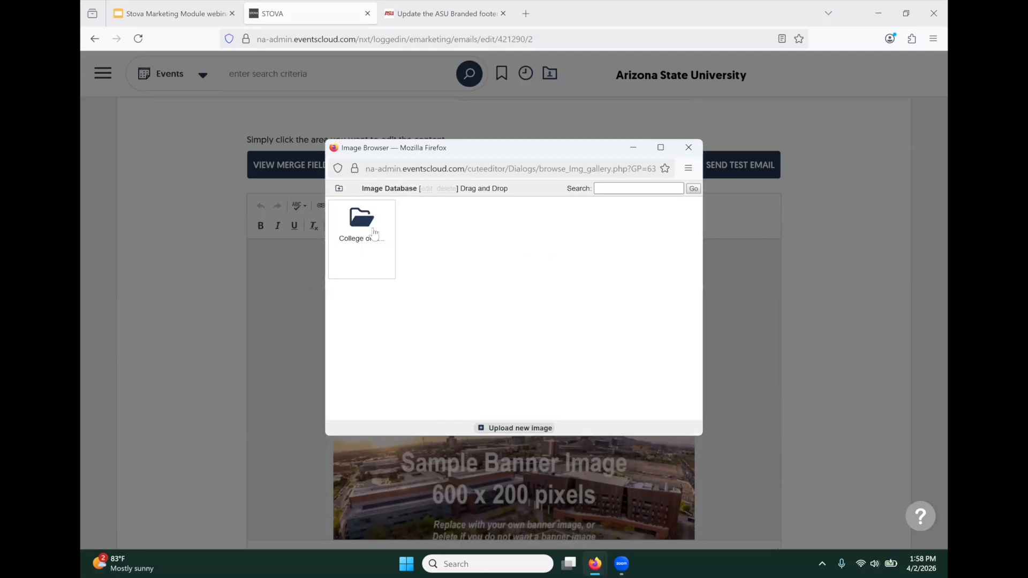
left_click(374, 234)
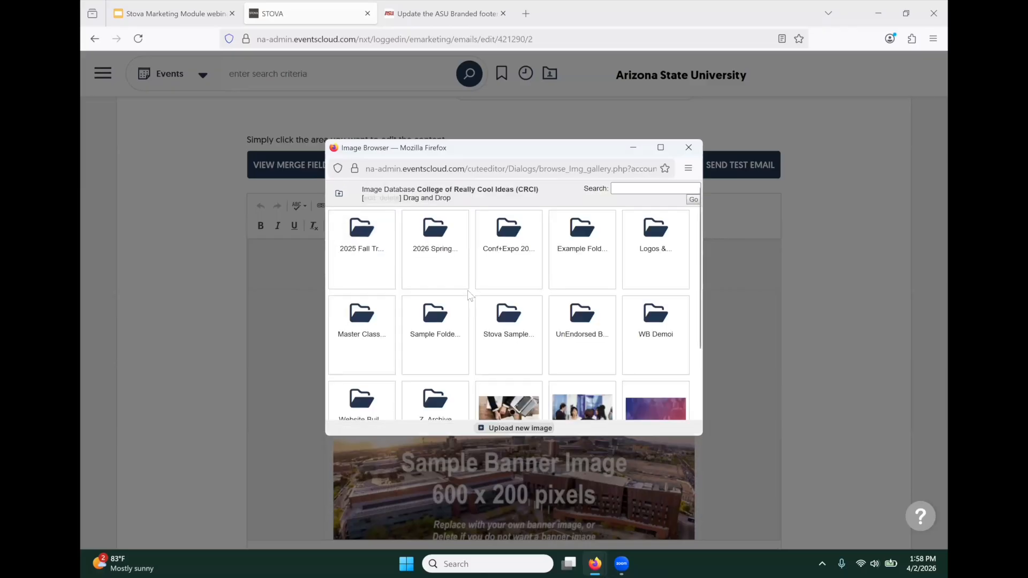
scroll(470, 296, "down", 2)
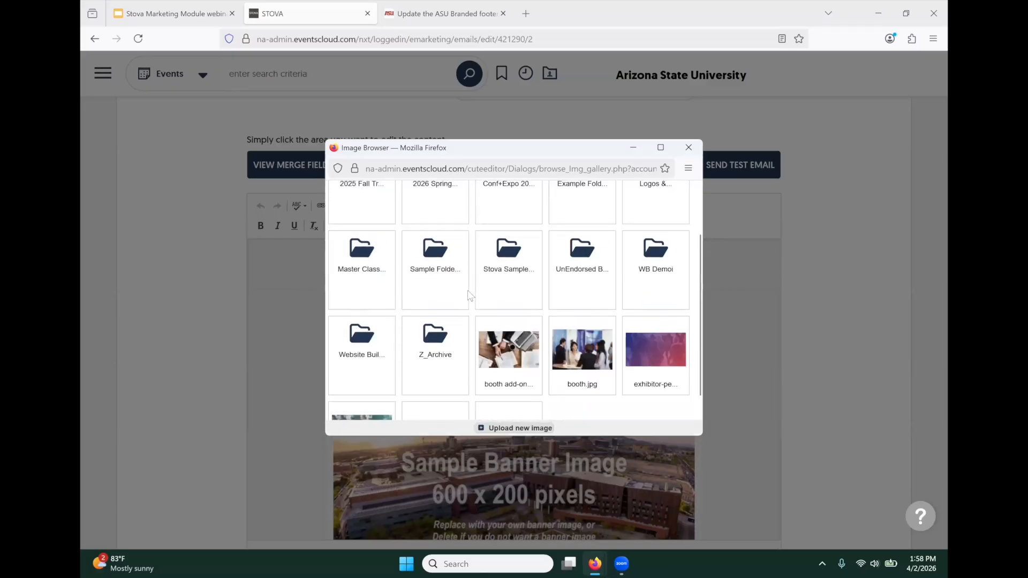
left_click(586, 267)
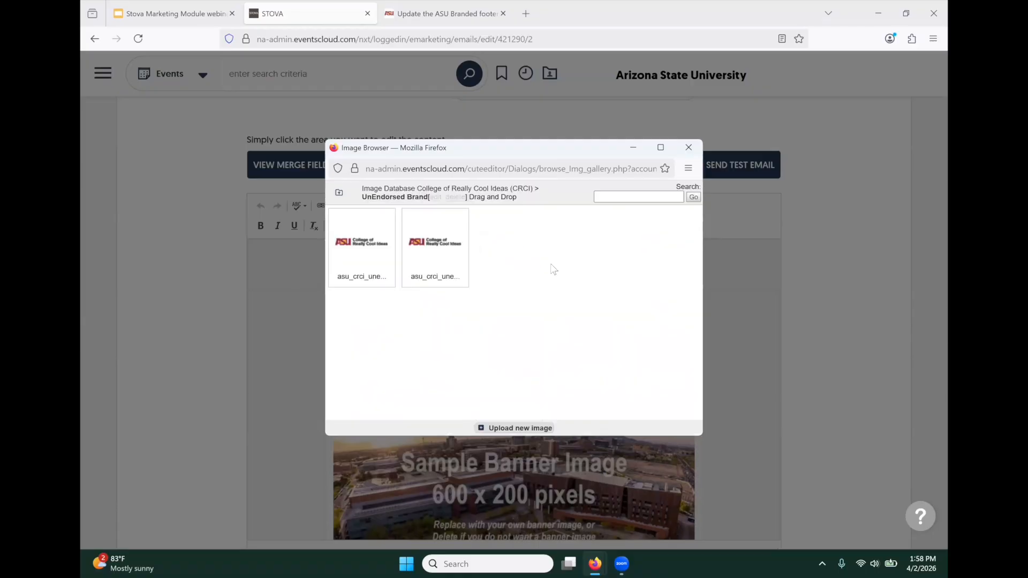
left_click(366, 247)
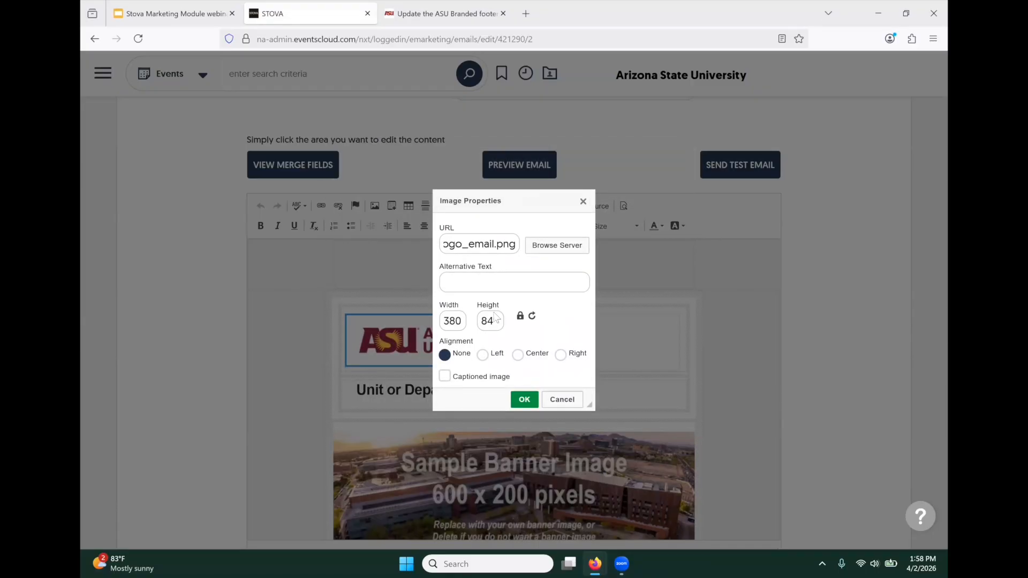
left_click(517, 400)
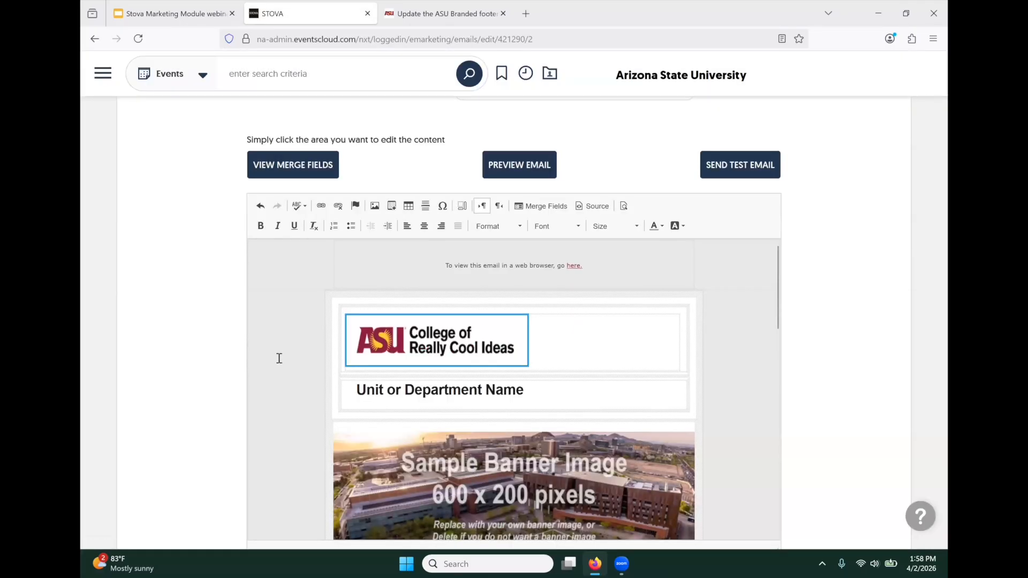
scroll(279, 358, "down", 2)
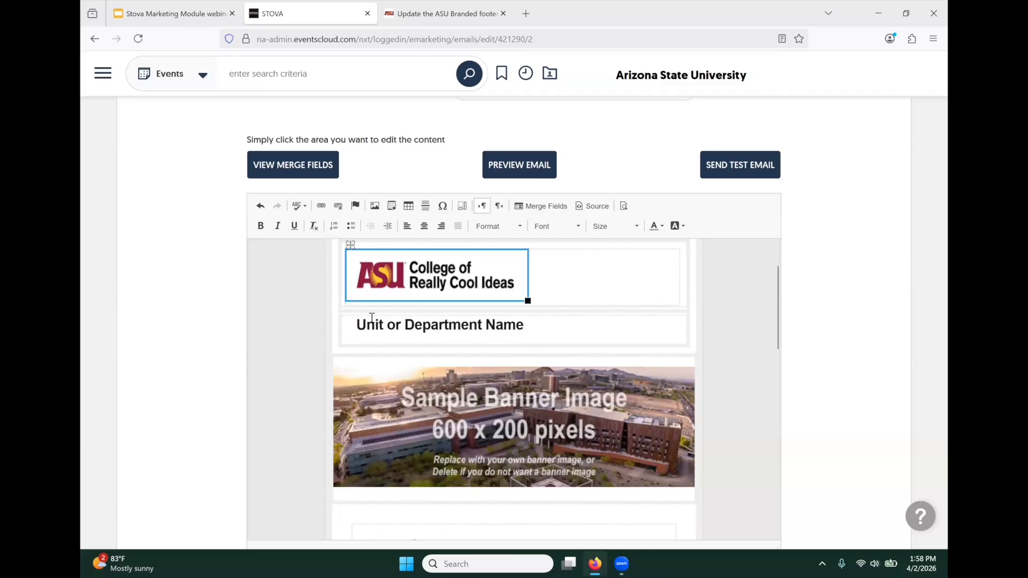
- Delete the 'Unit or Department Name' table and the leftover empty block below the logo
left_click_drag(355, 324, 555, 325)
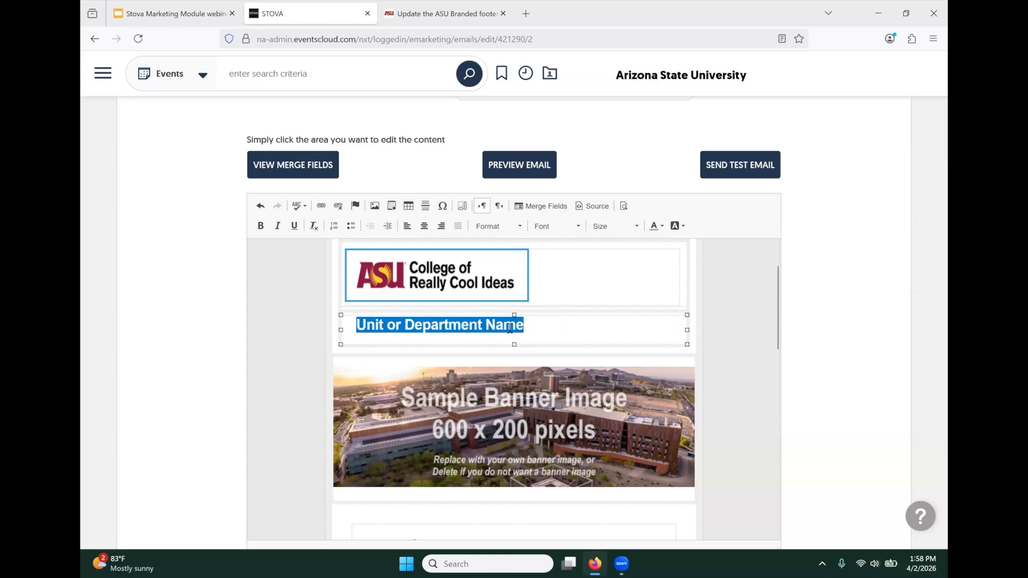
right_click(464, 336)
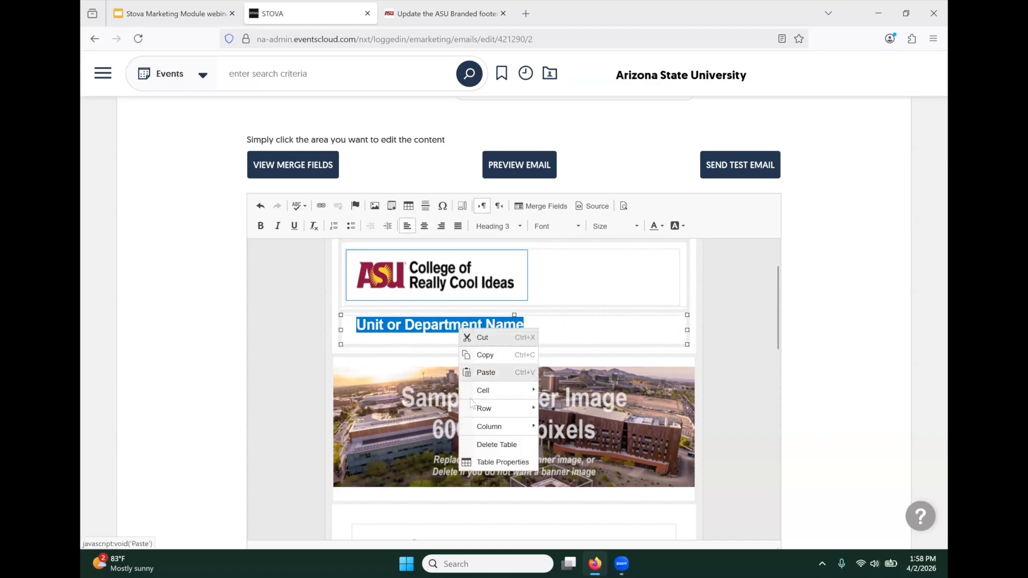
left_click(496, 445)
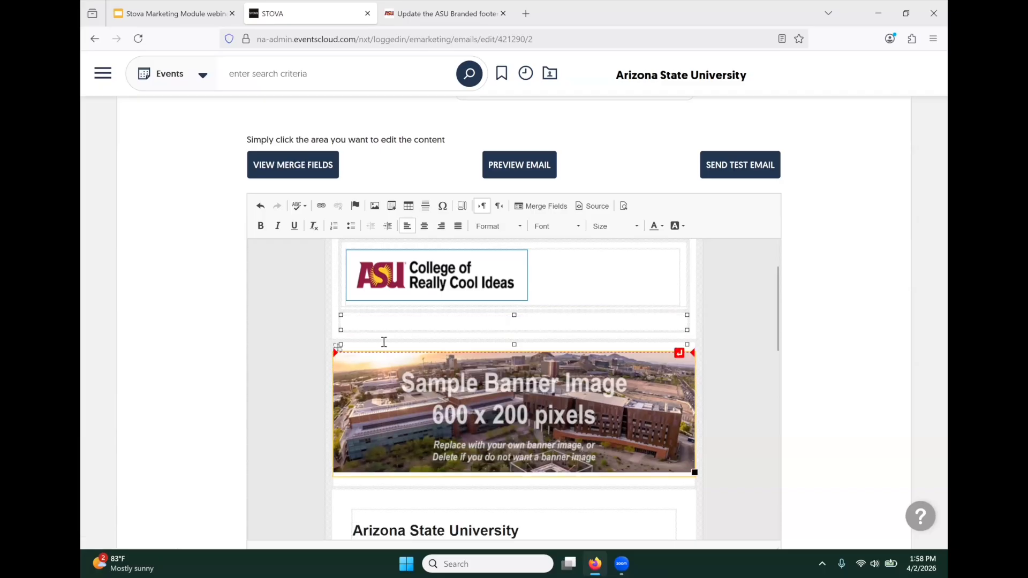
key("Delete")
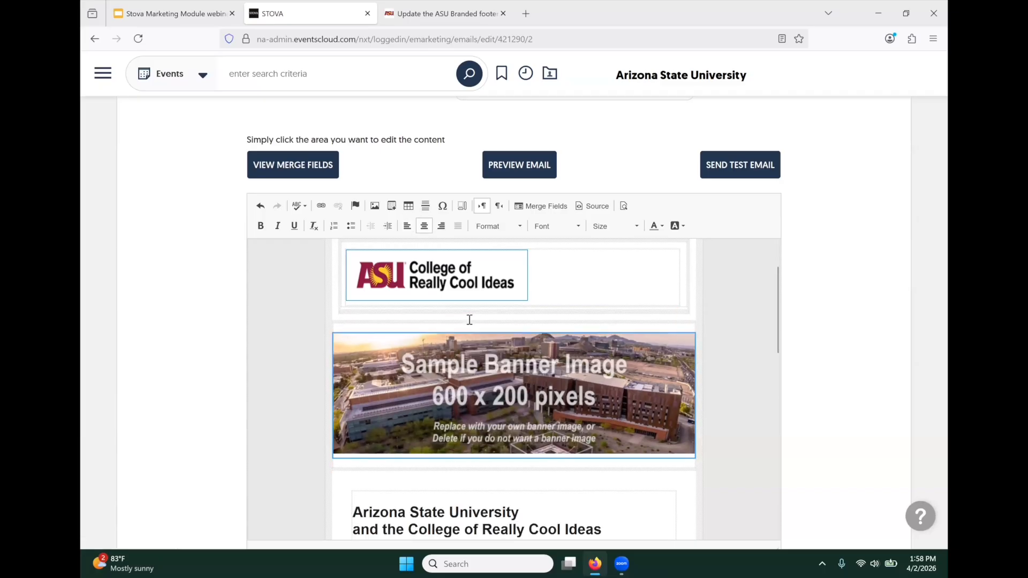
scroll(348, 322, "down", 1)
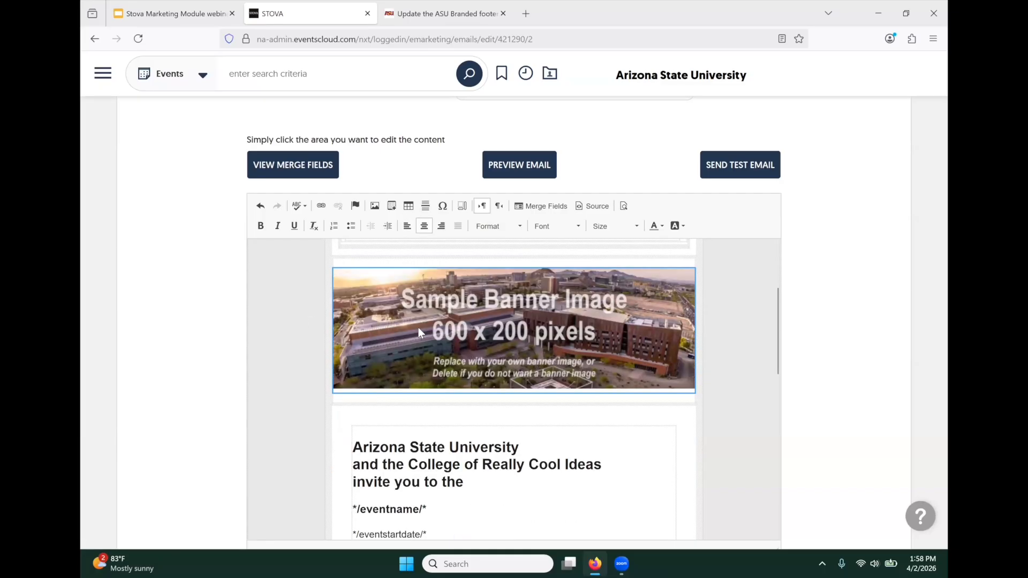
- Swap the sample banner for the CRCI Heroimage.jpg crowd photo at 600 pixels wide
double_click(418, 327)
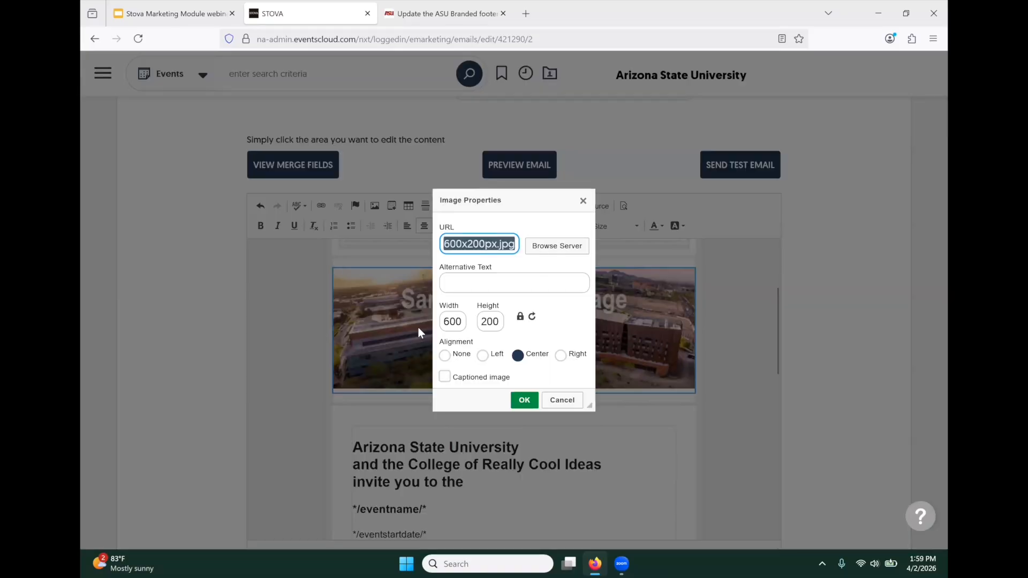
left_click(569, 247)
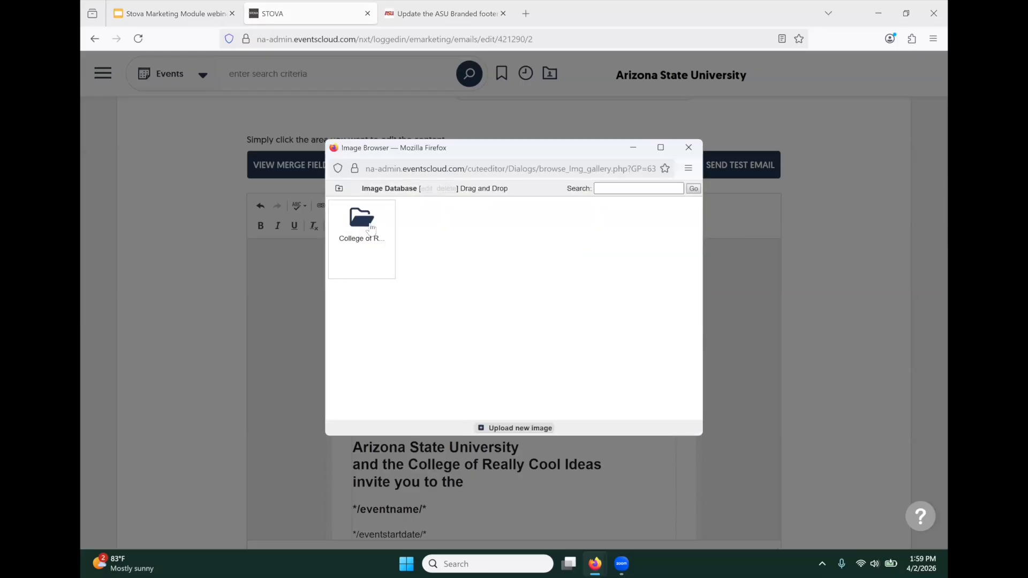
left_click(371, 227)
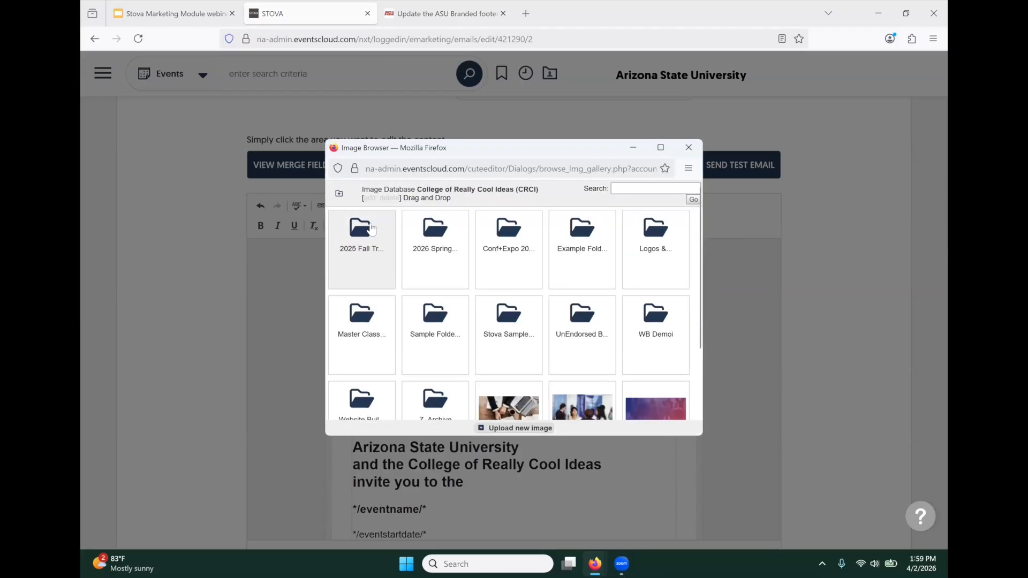
scroll(419, 293, "down", 2)
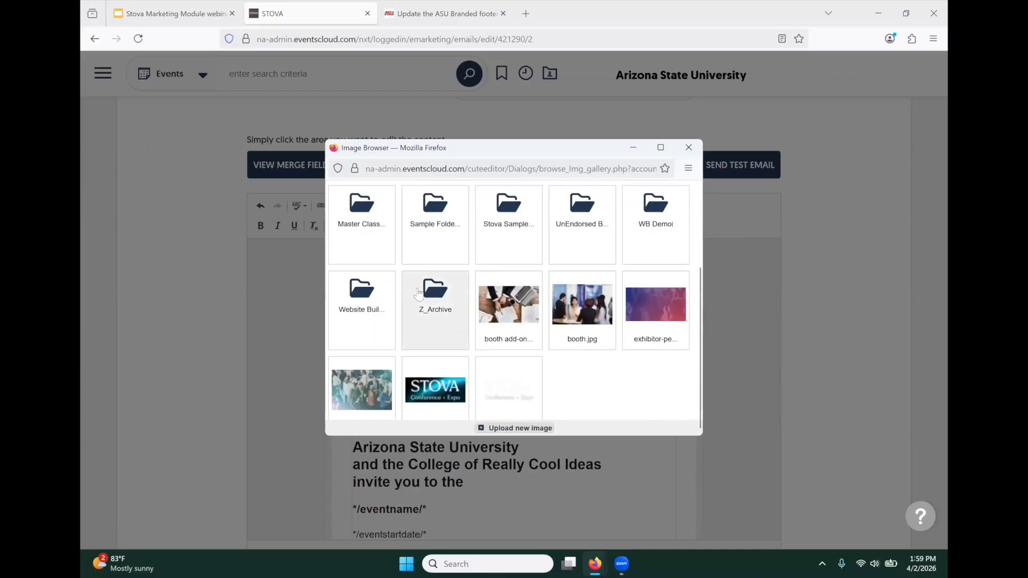
left_click(361, 392)
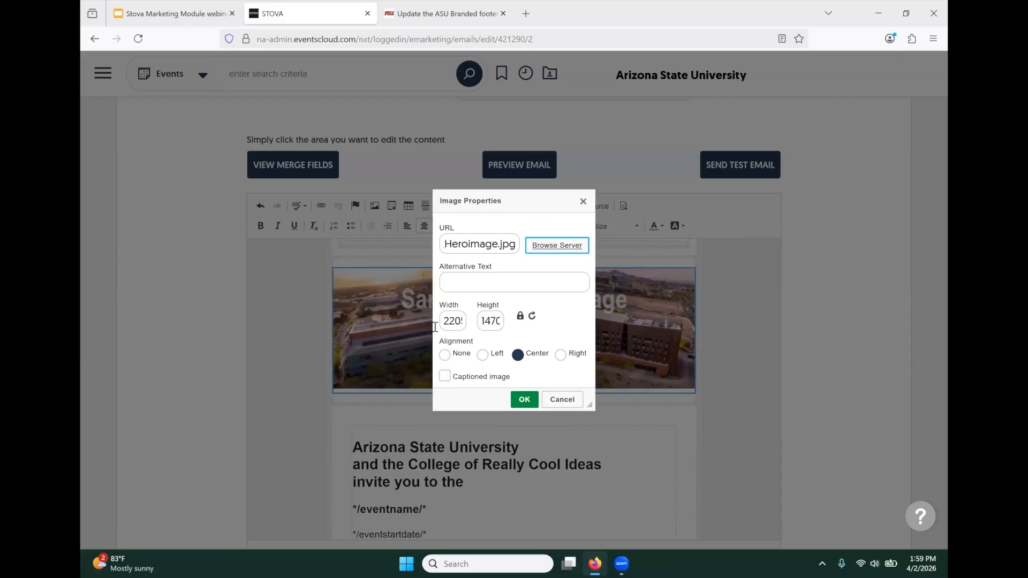
left_click_drag(444, 321, 467, 321)
type("600")
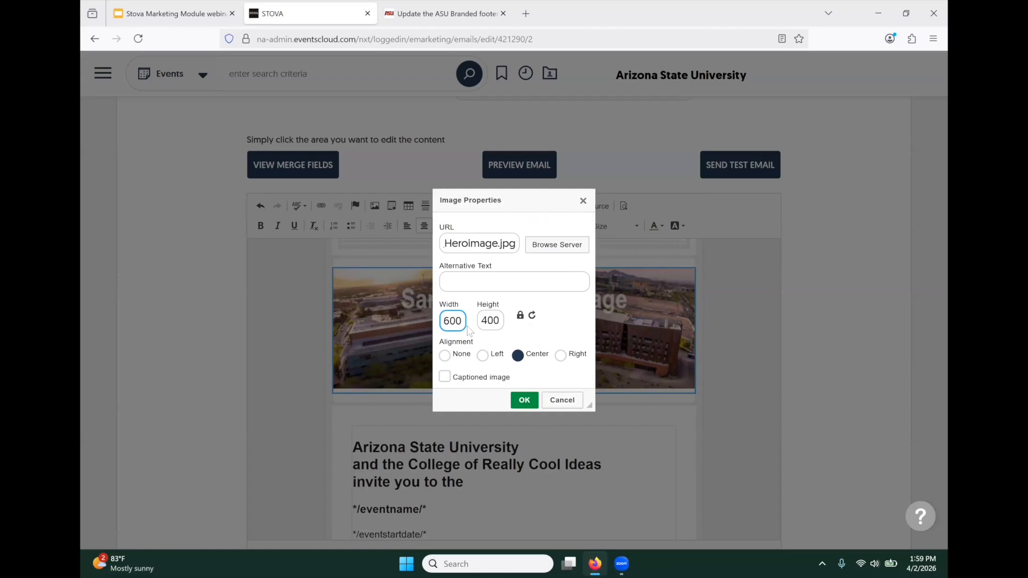
left_click(523, 402)
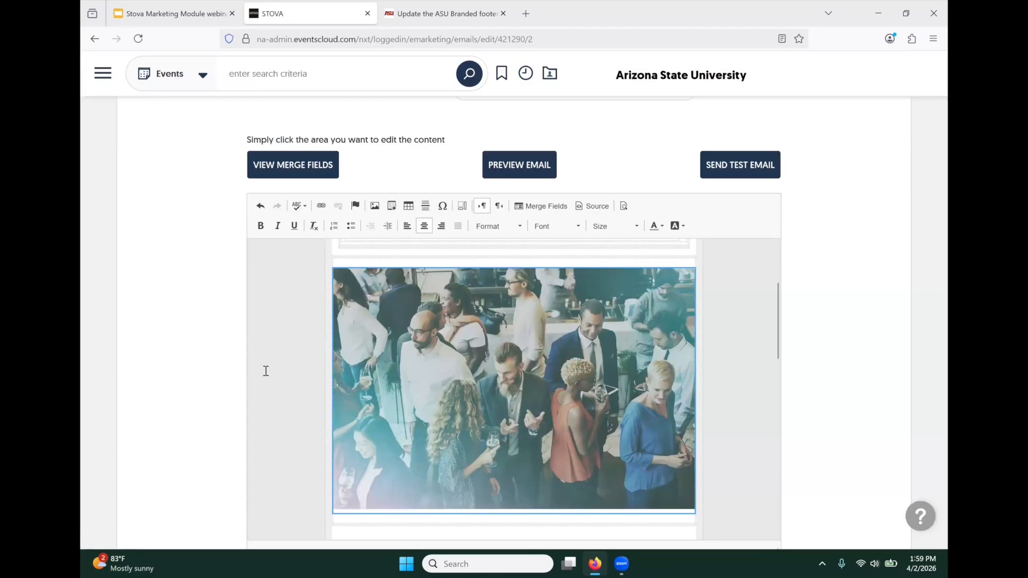
- Scroll through the whole invite to review the new logo and banner
scroll(270, 355, "down", 3)
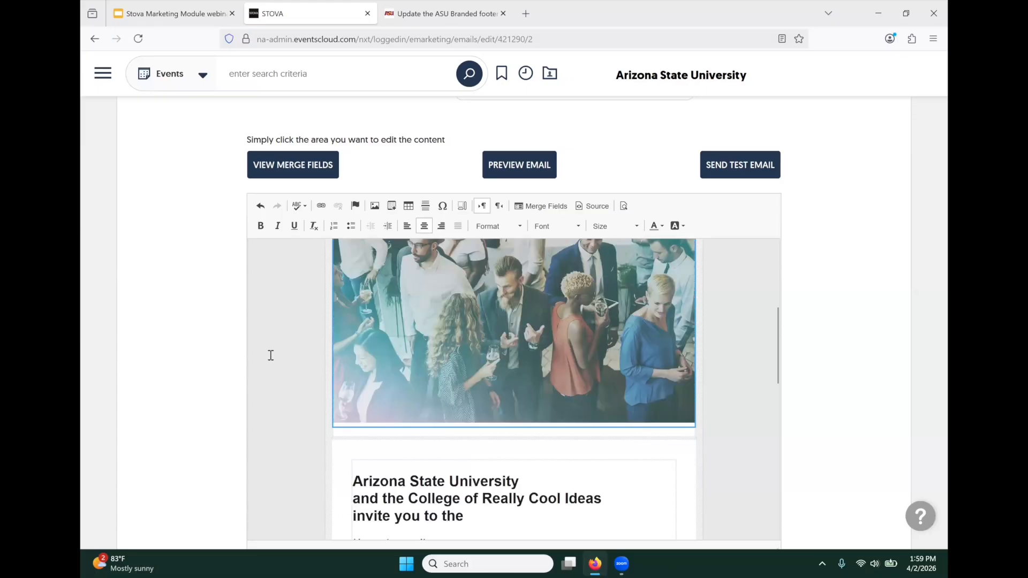
scroll(270, 356, "down", 5)
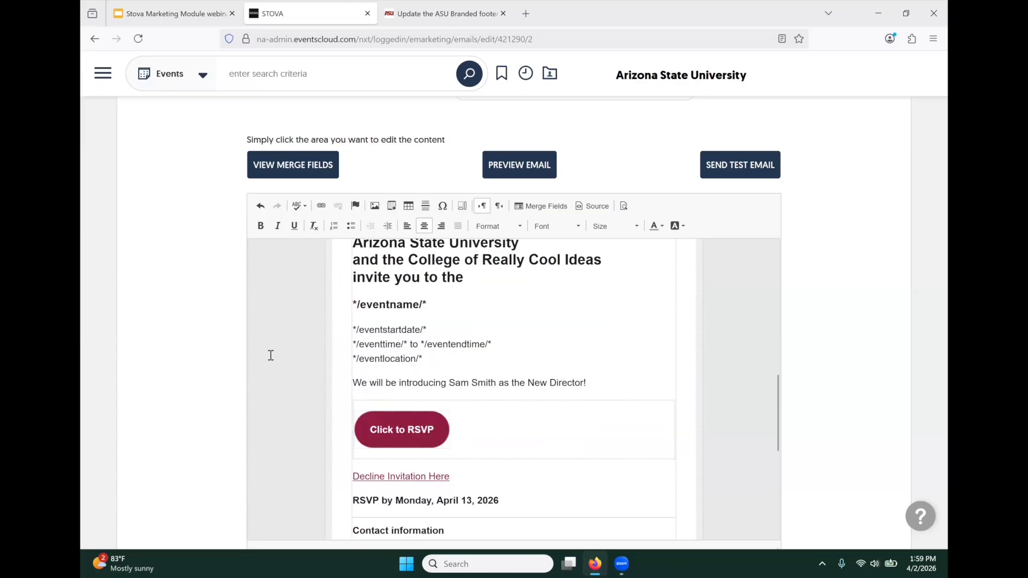
scroll(270, 355, "up", 8)
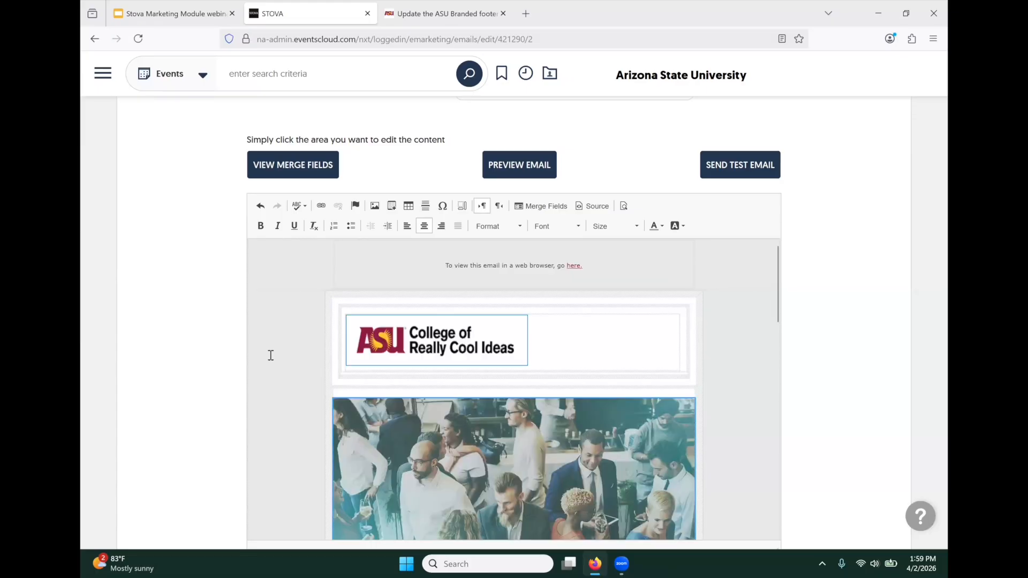
scroll(270, 356, "down", 8)
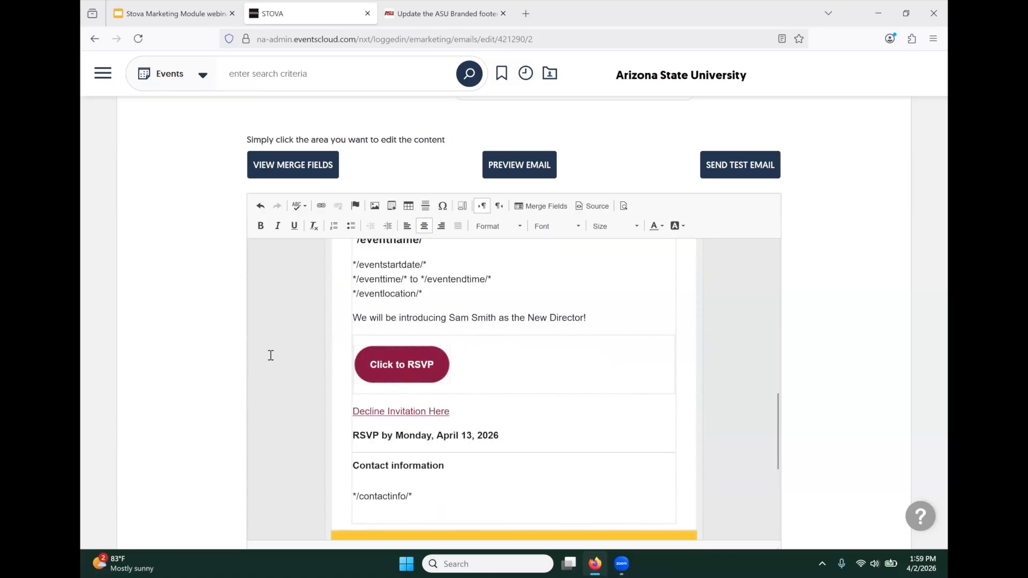
scroll(270, 356, "down", 5)
scroll(270, 356, "up", 3)
scroll(271, 355, "up", 5)
scroll(195, 330, "up", 3)
scroll(194, 328, "down", 5)
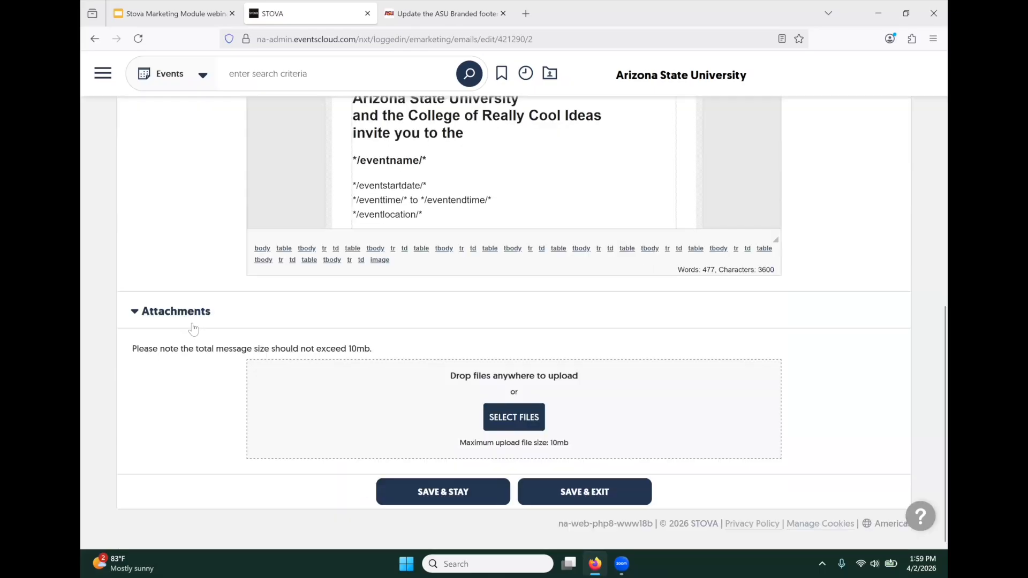
- Save the invite with SAVE & STAY and review it from the top of the editor
left_click(460, 490)
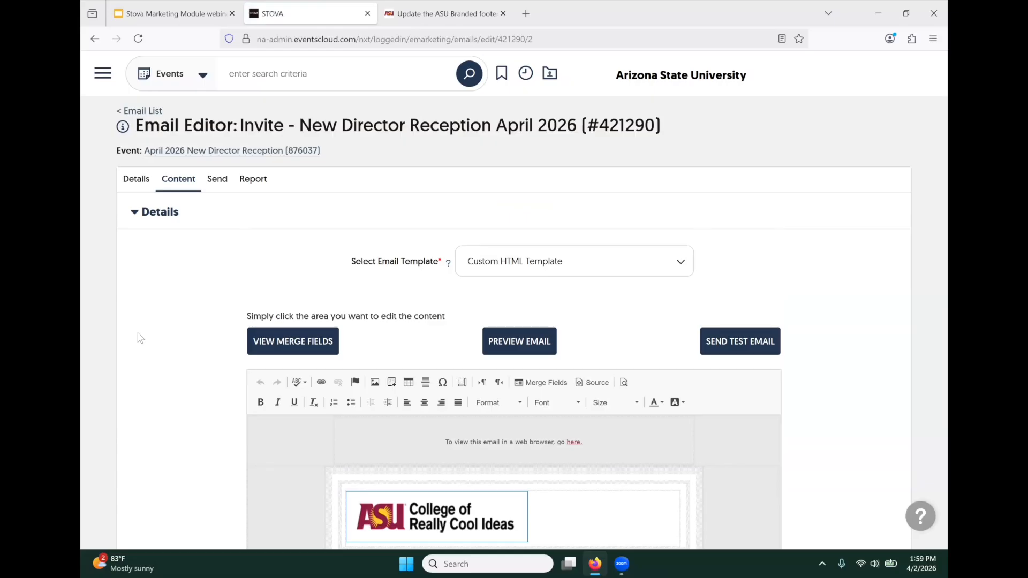
scroll(139, 337, "down", 10)
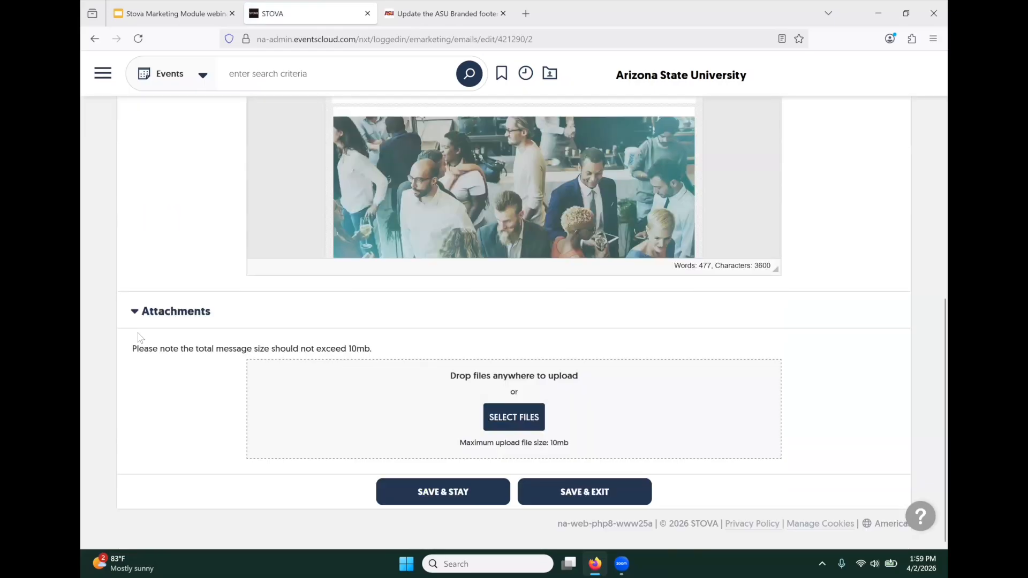
scroll(139, 337, "up", 4)
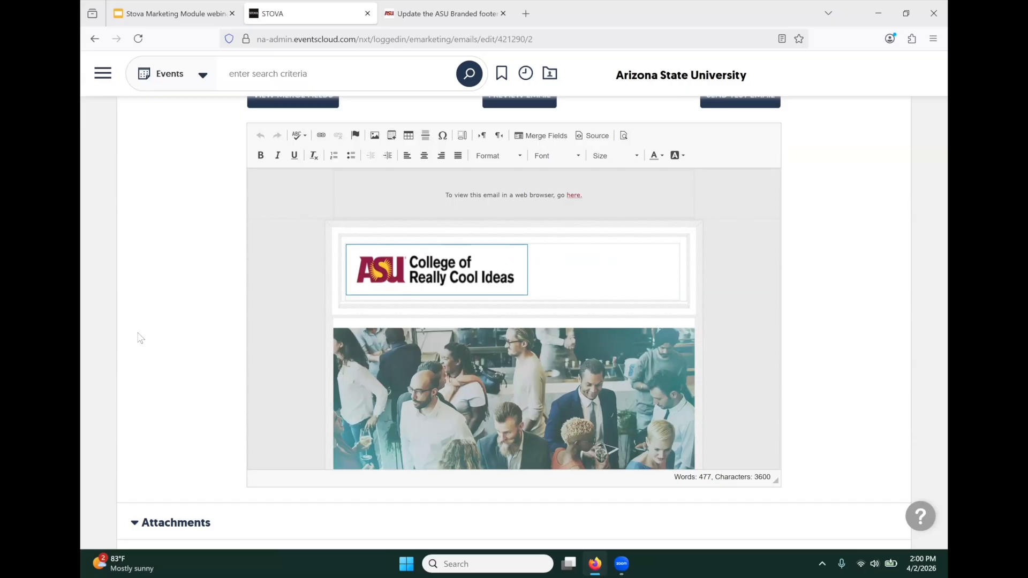
scroll(139, 337, "up", 5)
scroll(138, 338, "down", 1)
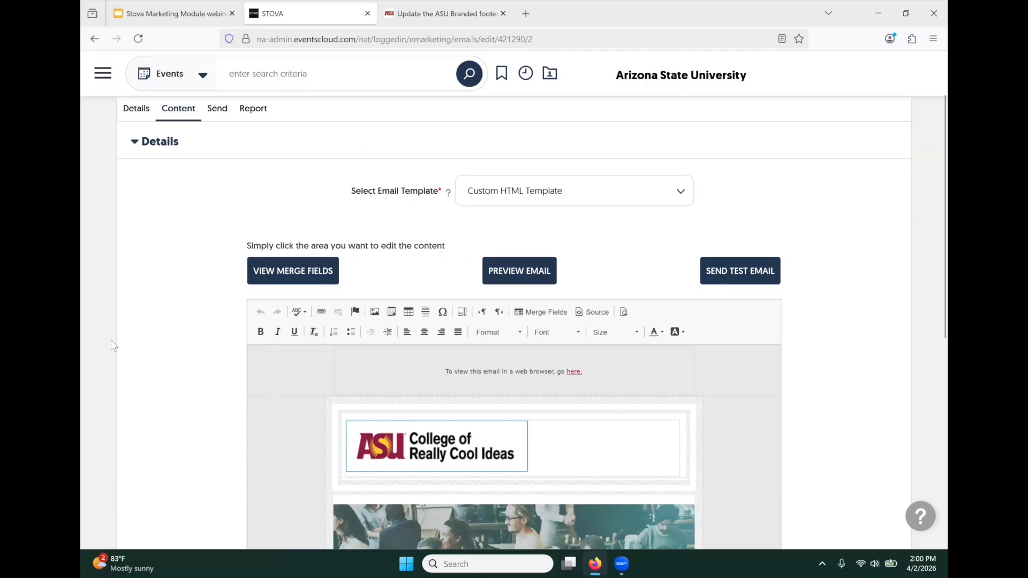
- Preview the full invite from logo to the #1 in innovation footer, then close the preview
left_click(531, 276)
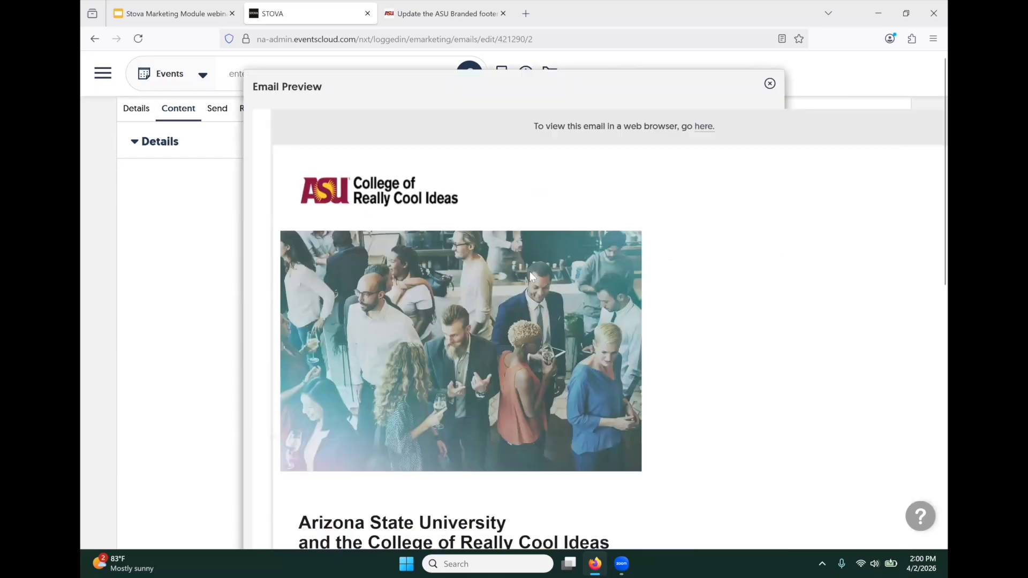
scroll(769, 237, "down", 6)
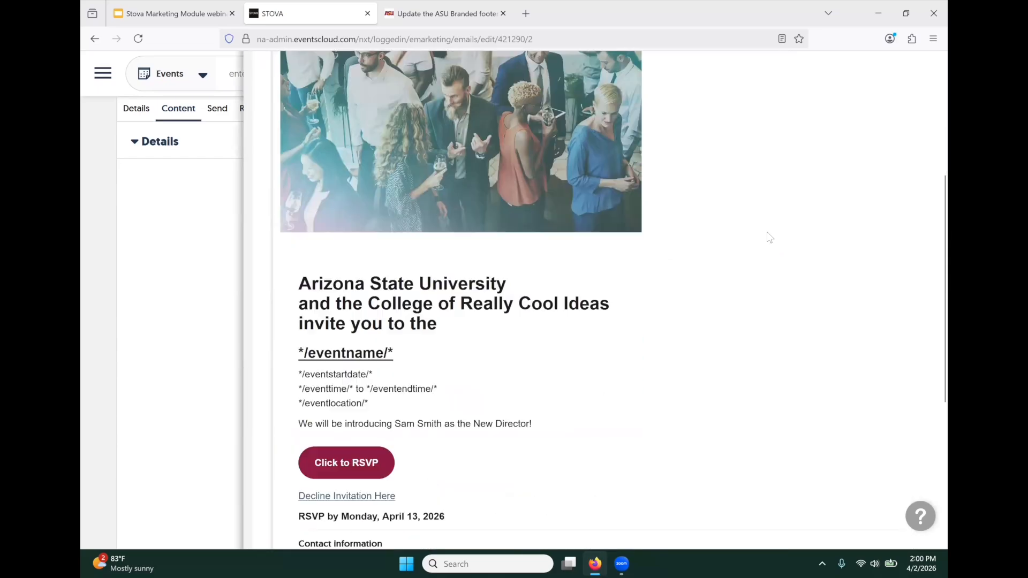
scroll(769, 237, "down", 3)
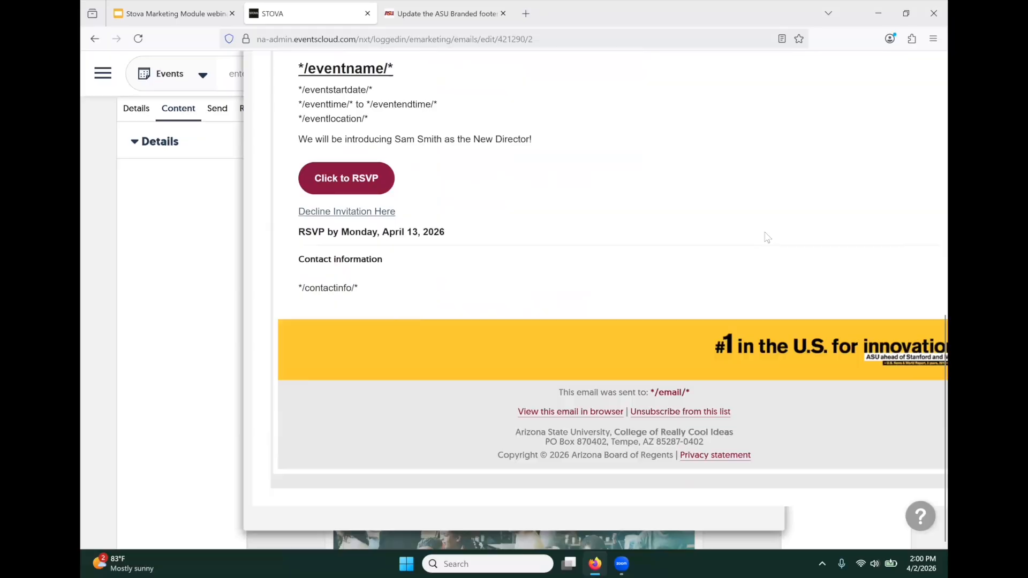
scroll(767, 237, "up", 8)
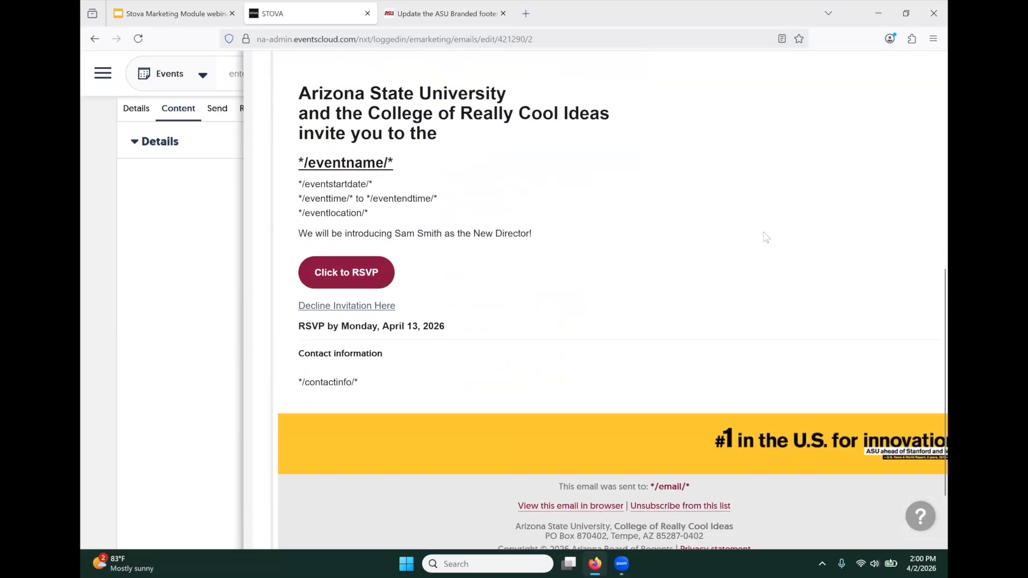
scroll(766, 237, "up", 3)
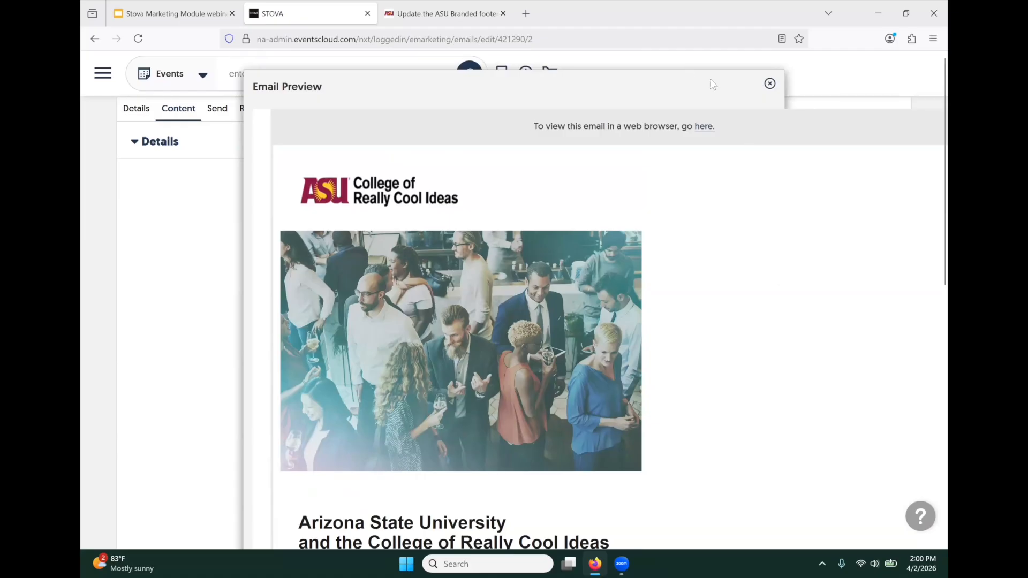
left_click(770, 84)
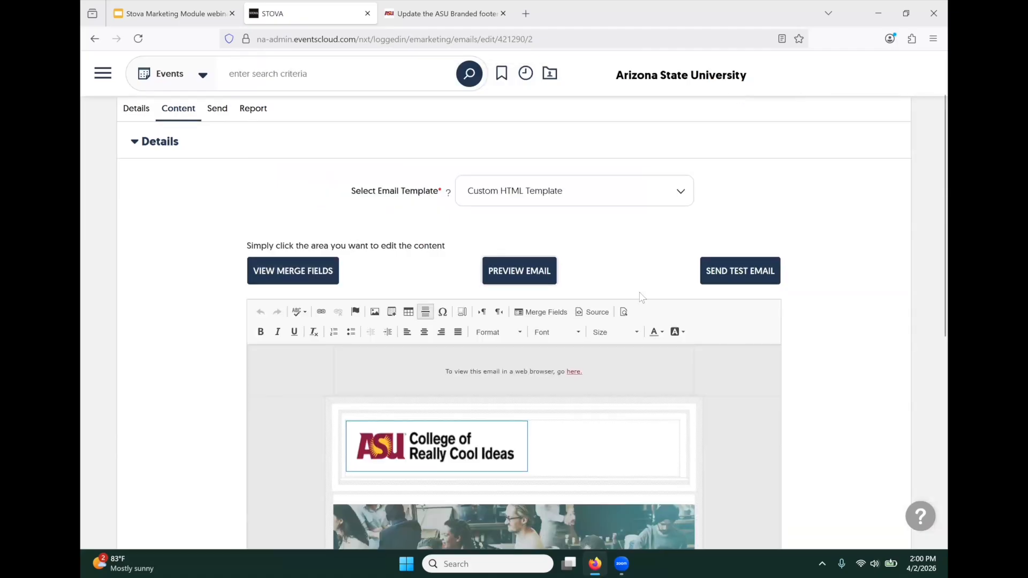
- Send a test of the New Director Reception invite to the prefilled address and close the form
left_click(743, 274)
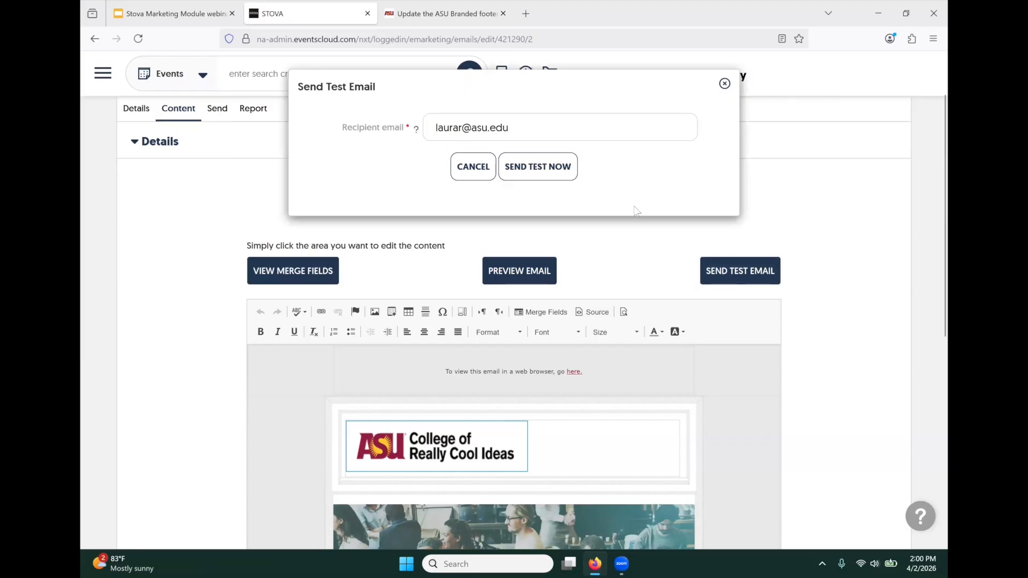
left_click(512, 170)
left_click(724, 84)
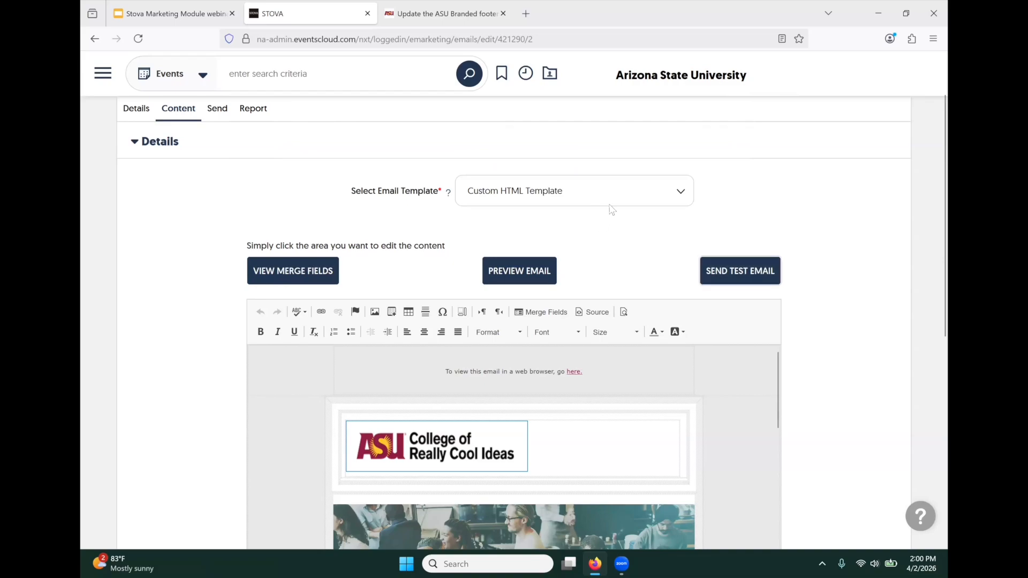
left_click(729, 270)
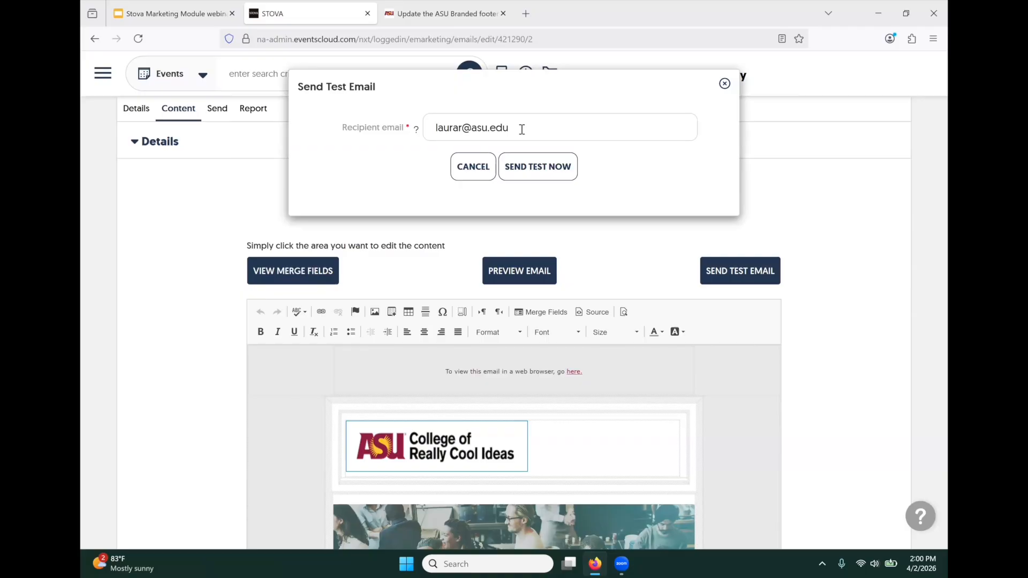
left_click(724, 84)
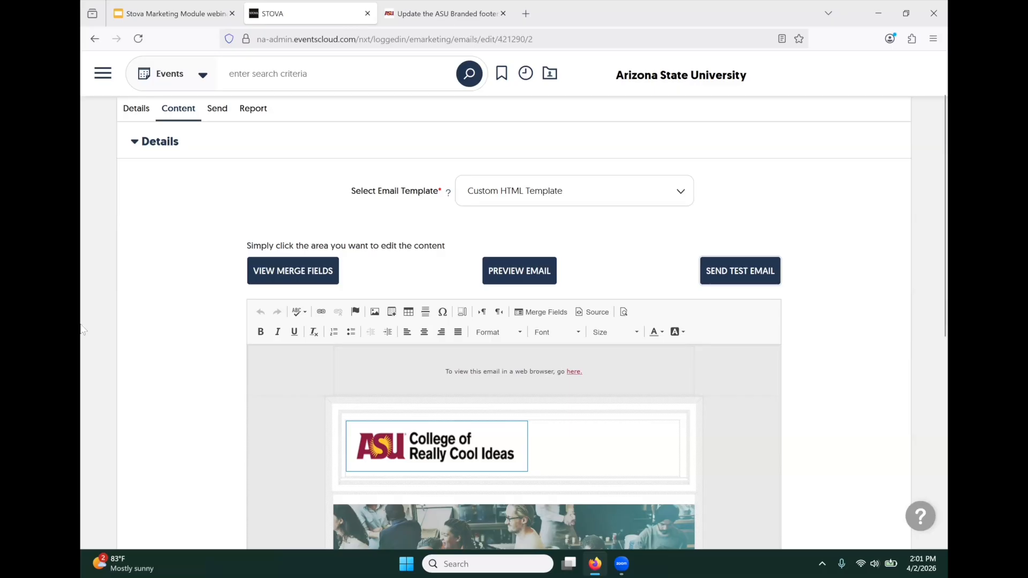
scroll(217, 356, "down", 7)
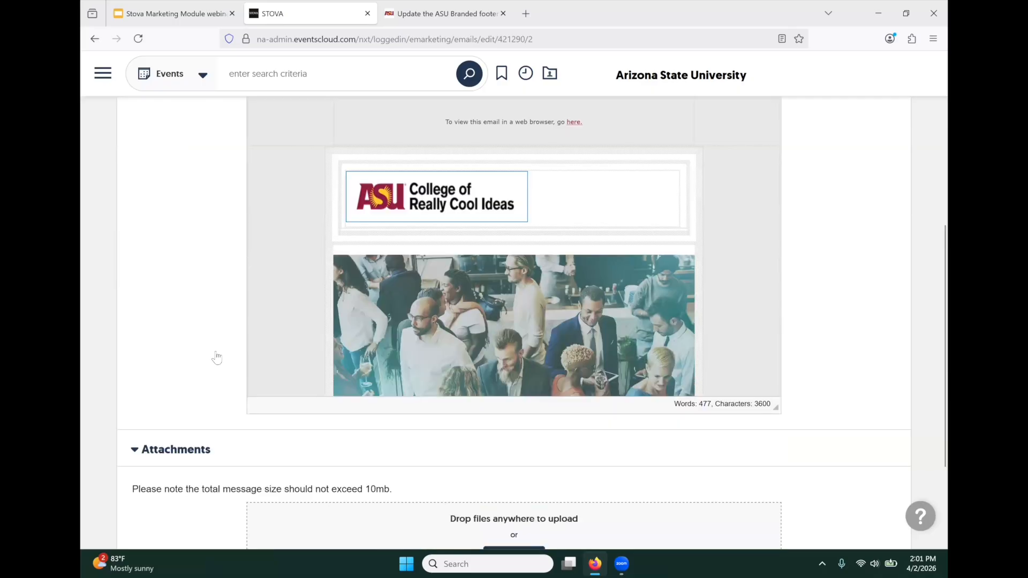
scroll(216, 353, "up", 8)
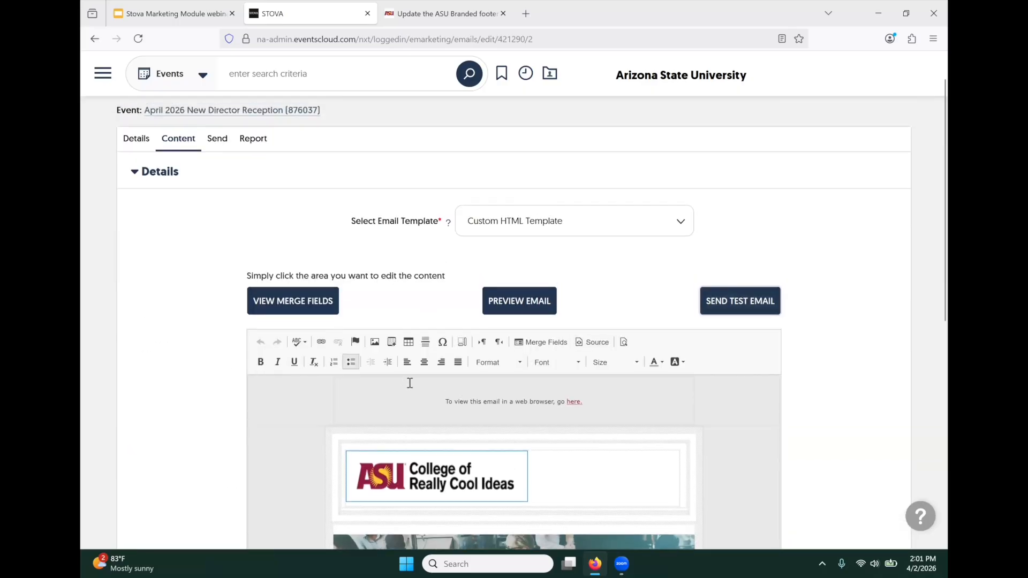
scroll(349, 401, "down", 5)
scroll(273, 410, "down", 3)
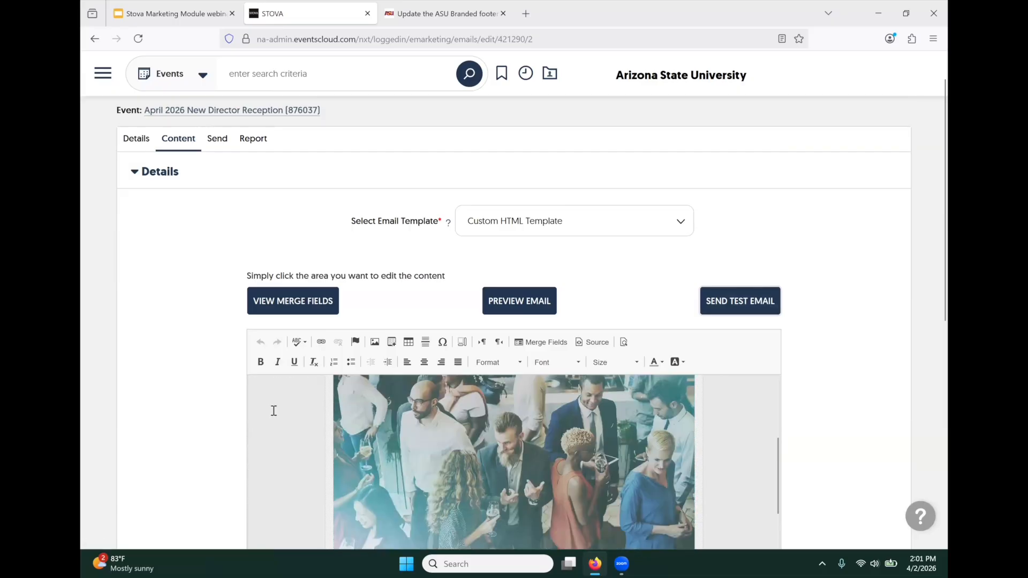
scroll(182, 364, "down", 4)
scroll(340, 328, "down", 5)
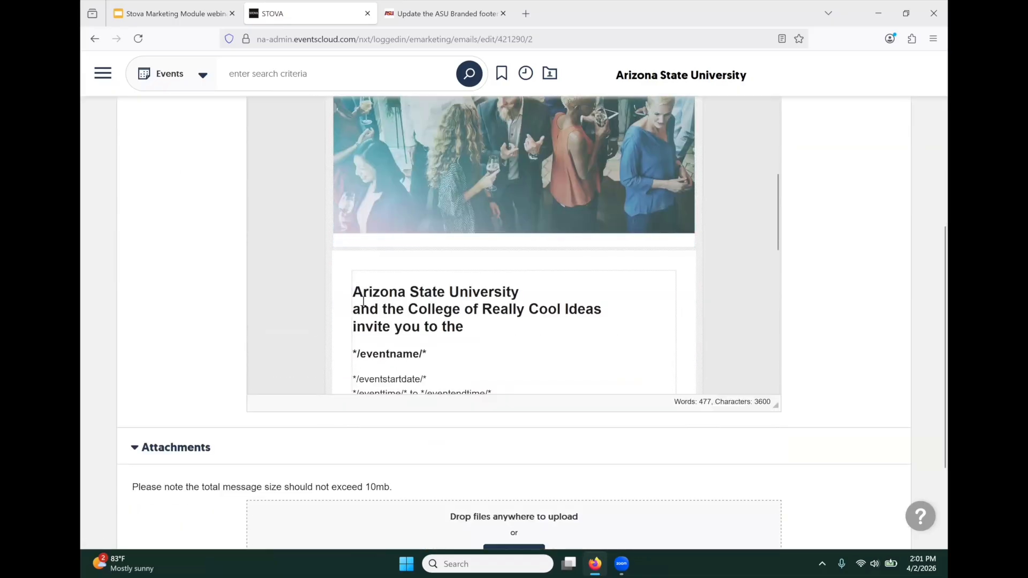
scroll(363, 301, "down", 5)
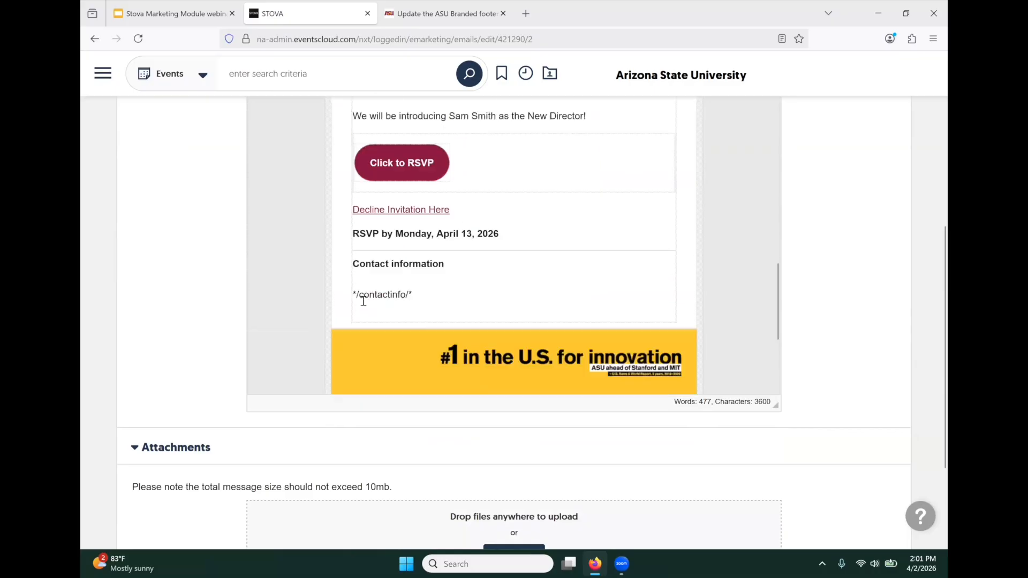
scroll(363, 301, "down", 1)
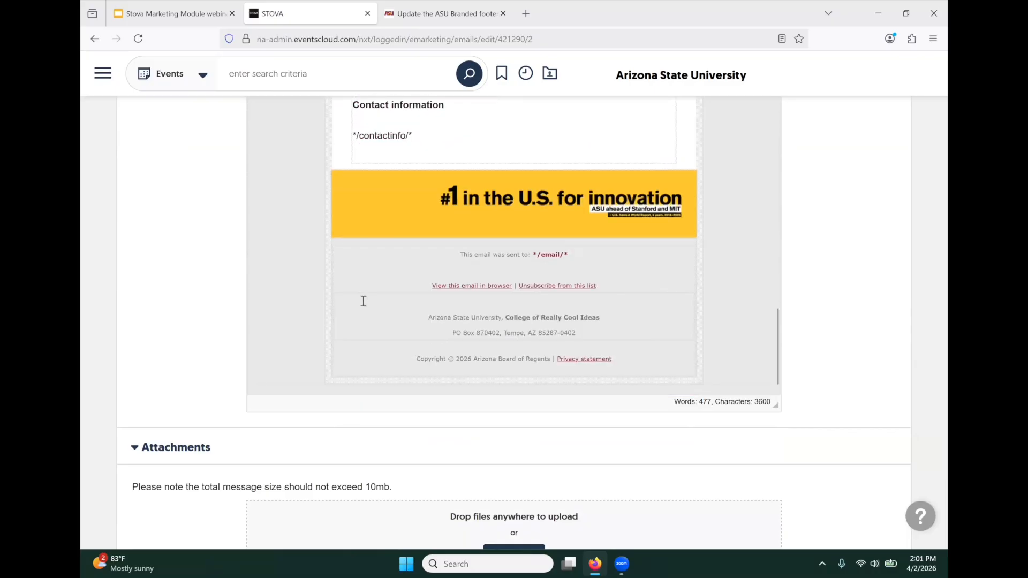
scroll(364, 301, "up", 15)
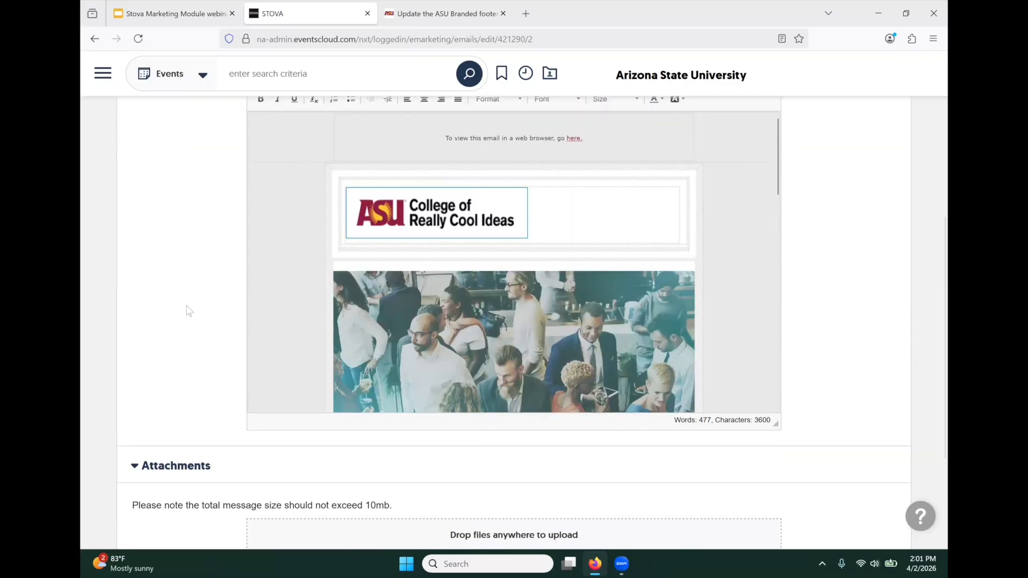
scroll(189, 311, "up", 5)
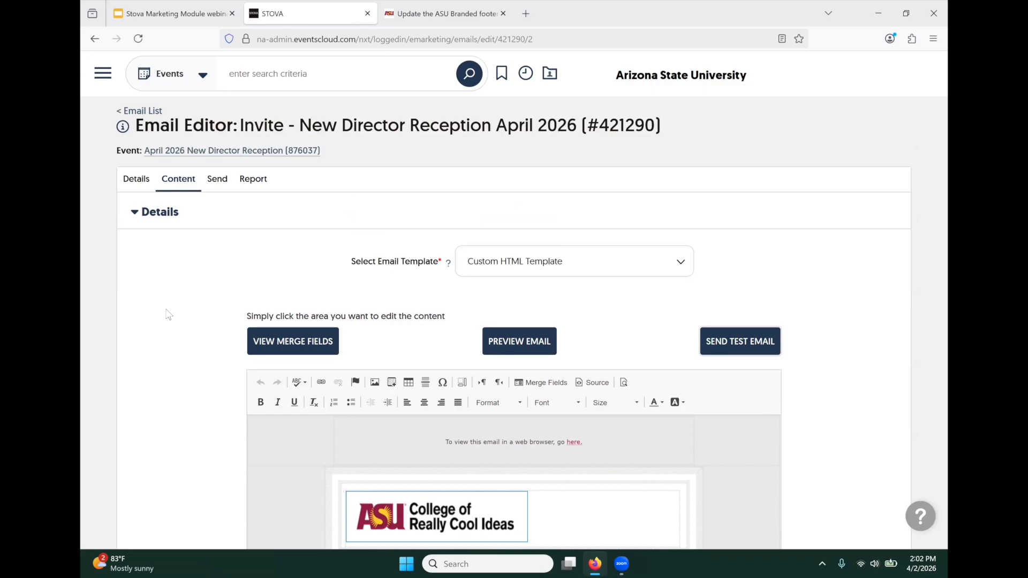
- Send the invite to the Invite - New Director April 2026 list, confirming 22 subscribers via APPLY FILTERS
left_click(217, 183)
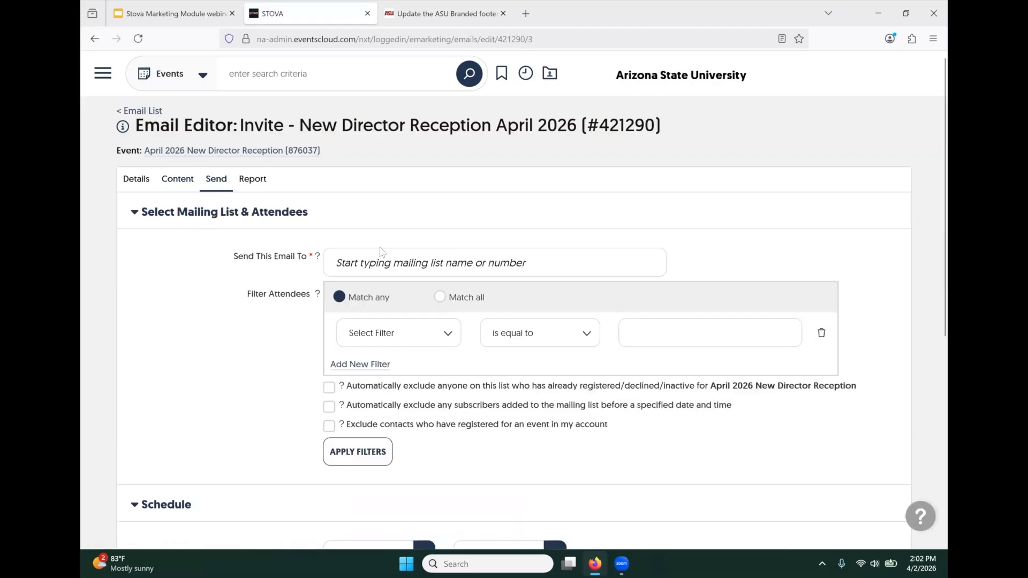
left_click(362, 262)
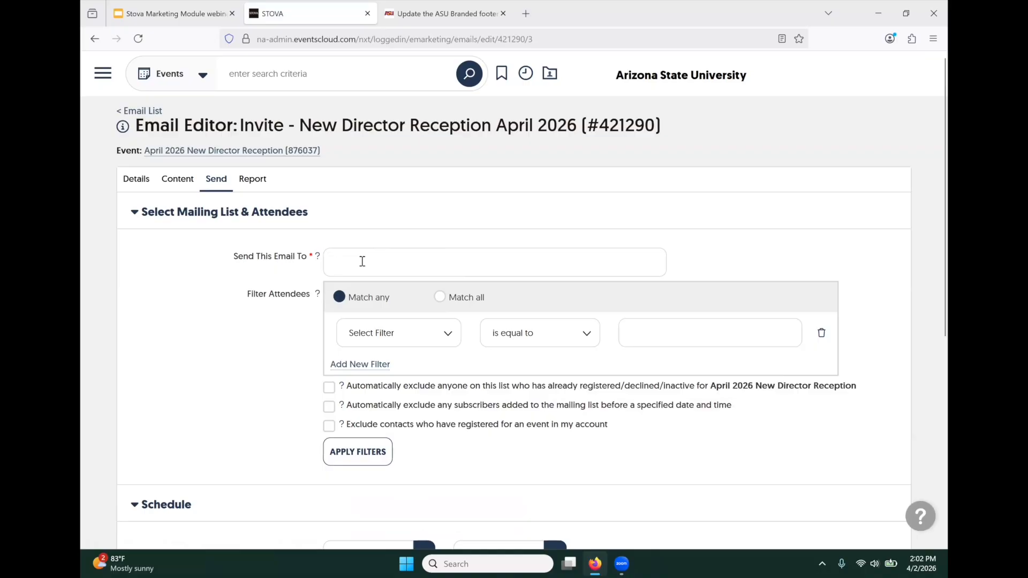
type("2026 A")
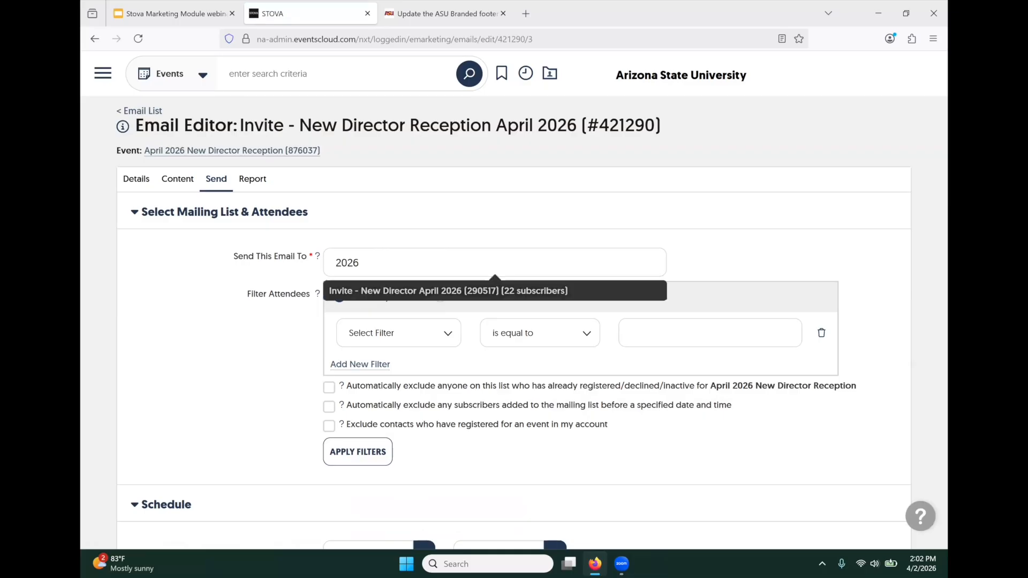
left_click(366, 292)
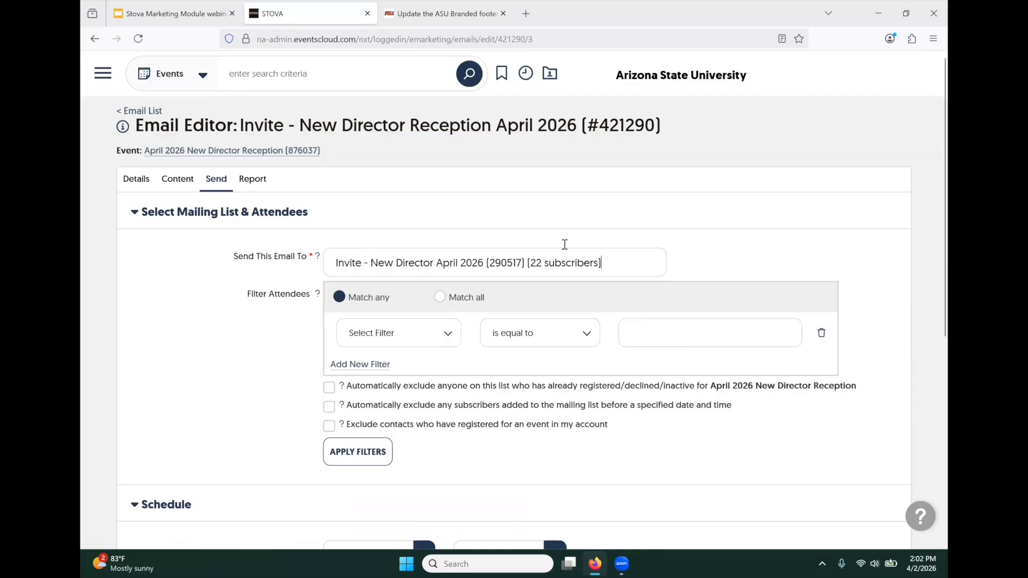
scroll(245, 351, "down", 2)
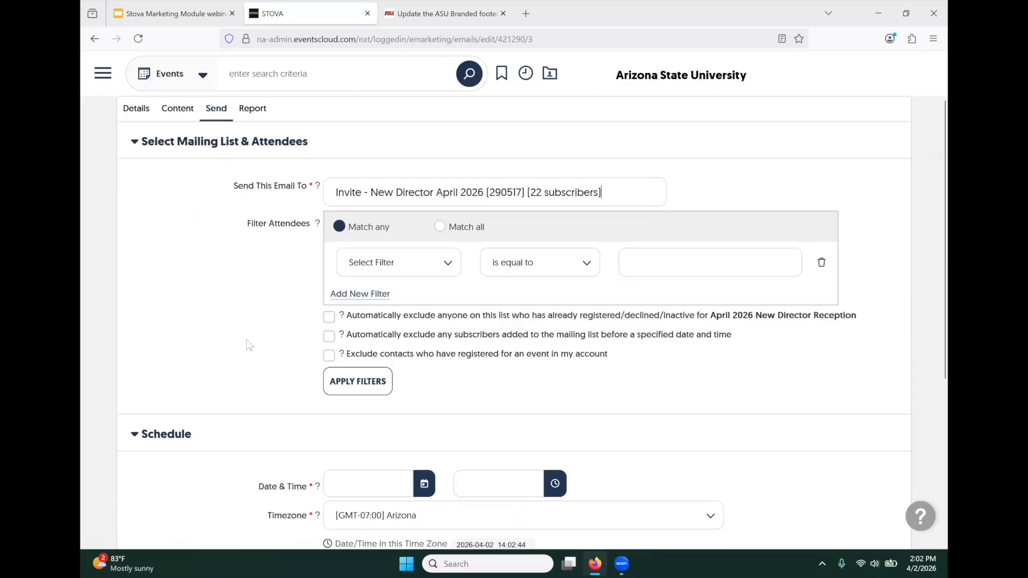
left_click(340, 380)
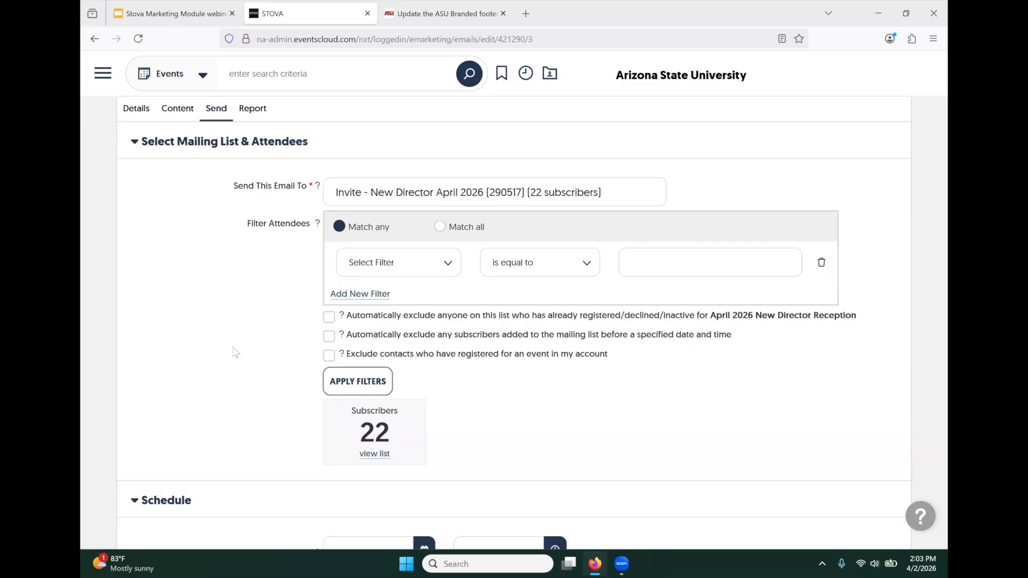
scroll(264, 325, "down", 2)
scroll(264, 325, "down", 5)
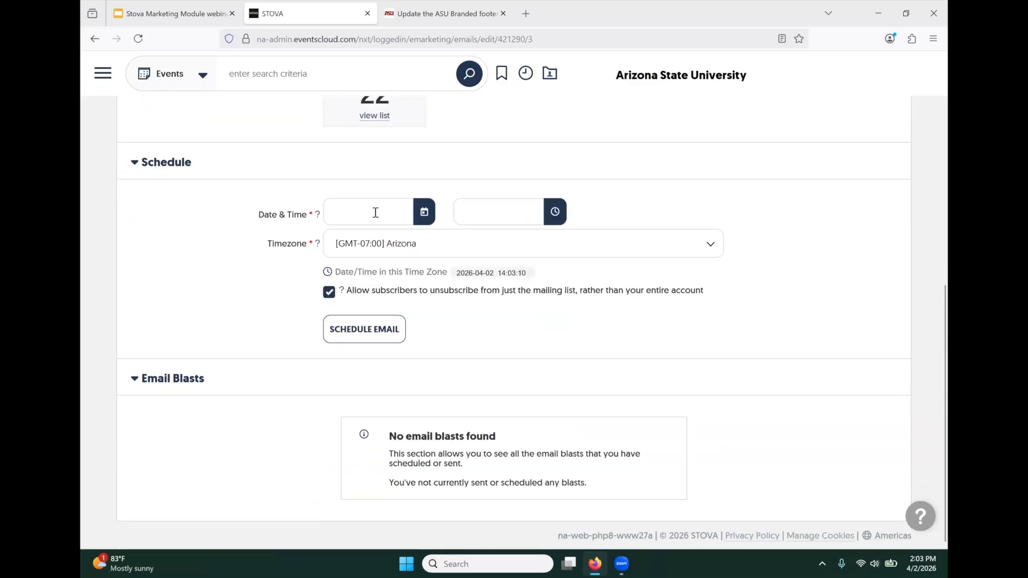
left_click(424, 217)
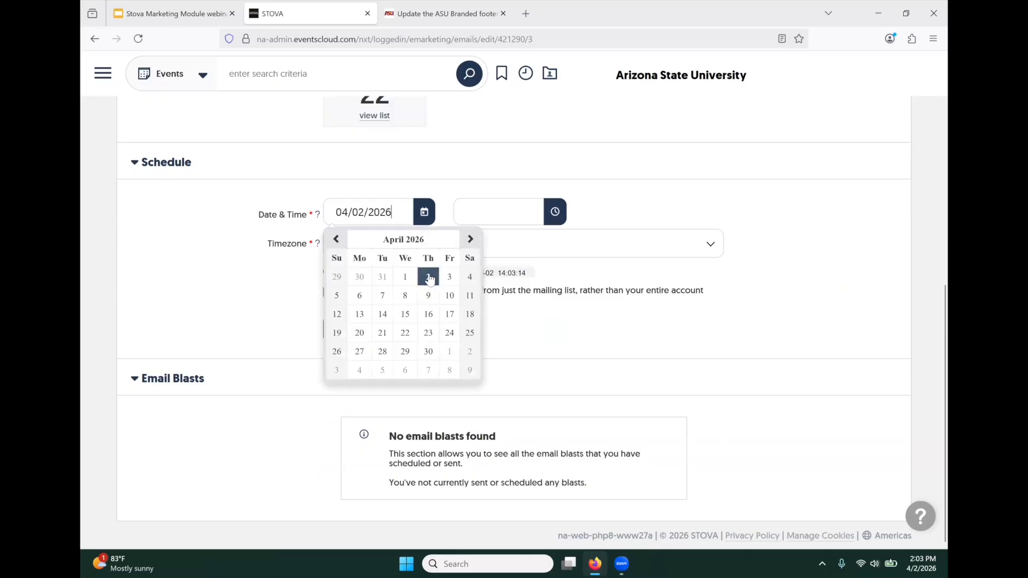
- Schedule the invite for April 7, 2026 at 10:00 AM Arizona time
left_click(382, 296)
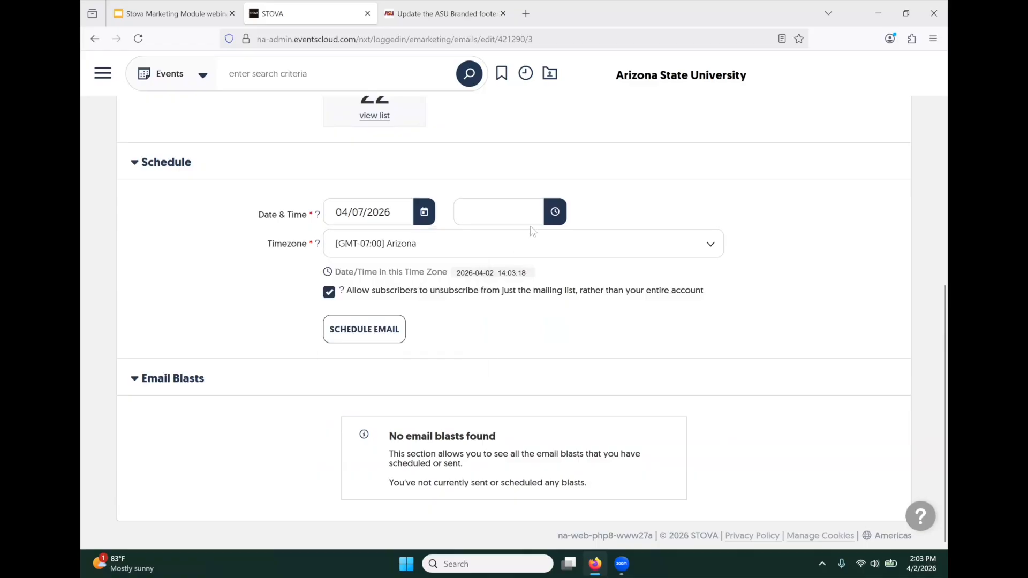
left_click(555, 214)
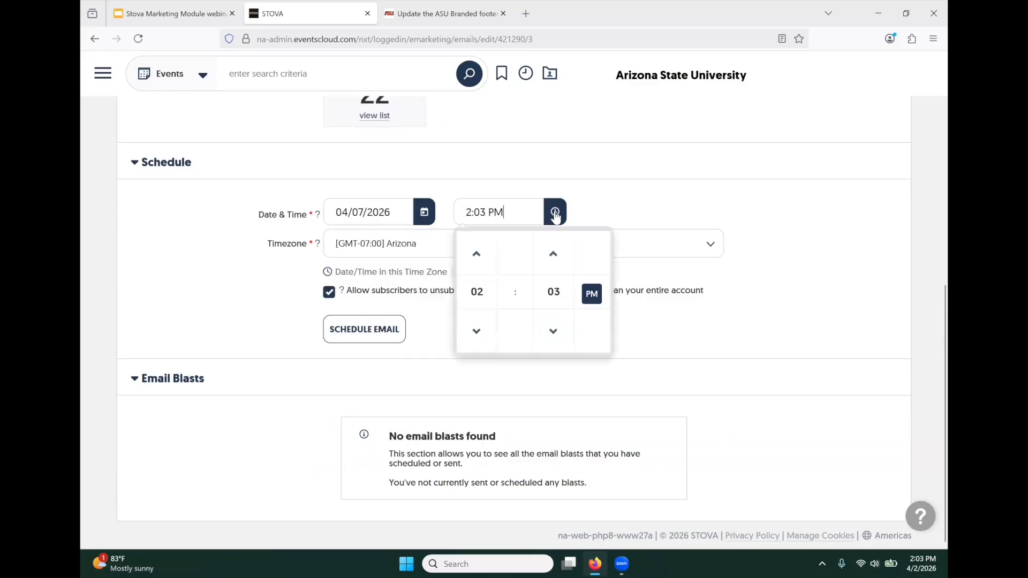
left_click(477, 293)
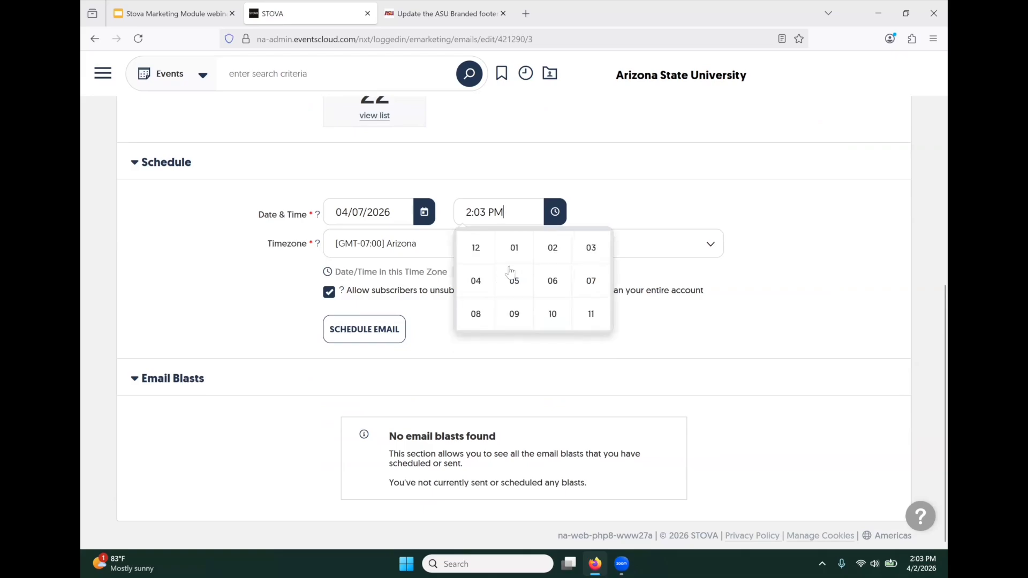
left_click(548, 316)
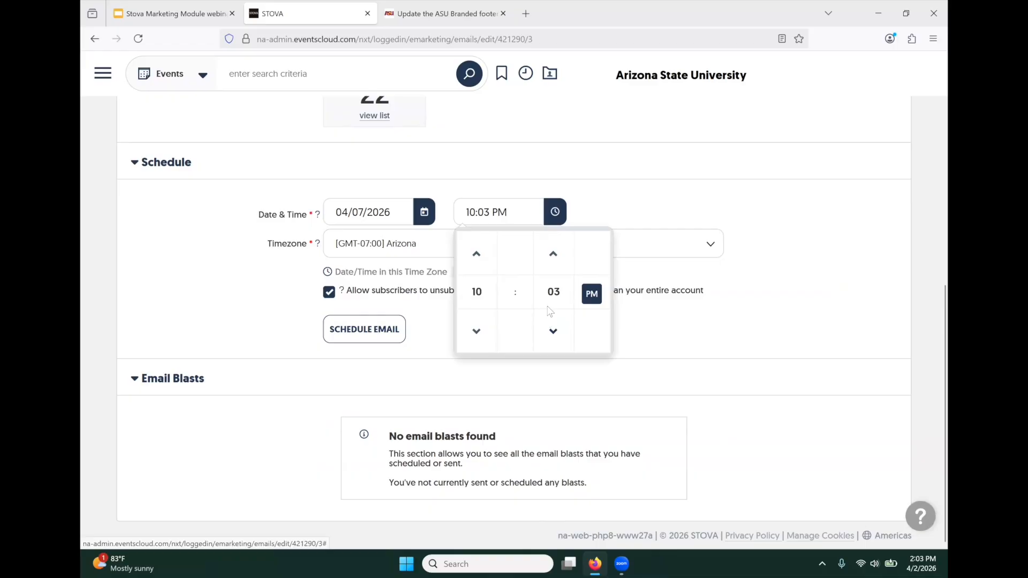
left_click(588, 296)
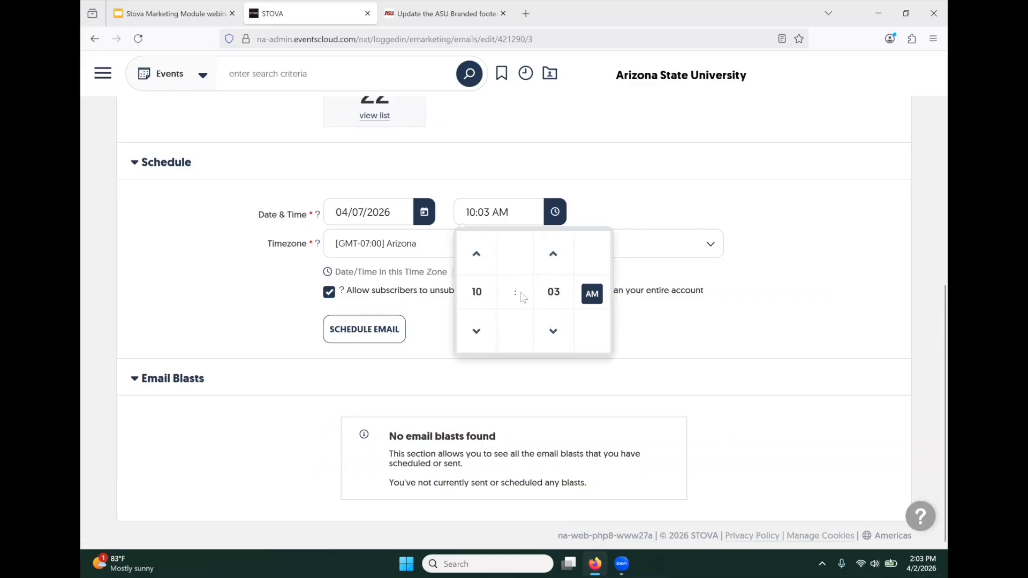
left_click(554, 294)
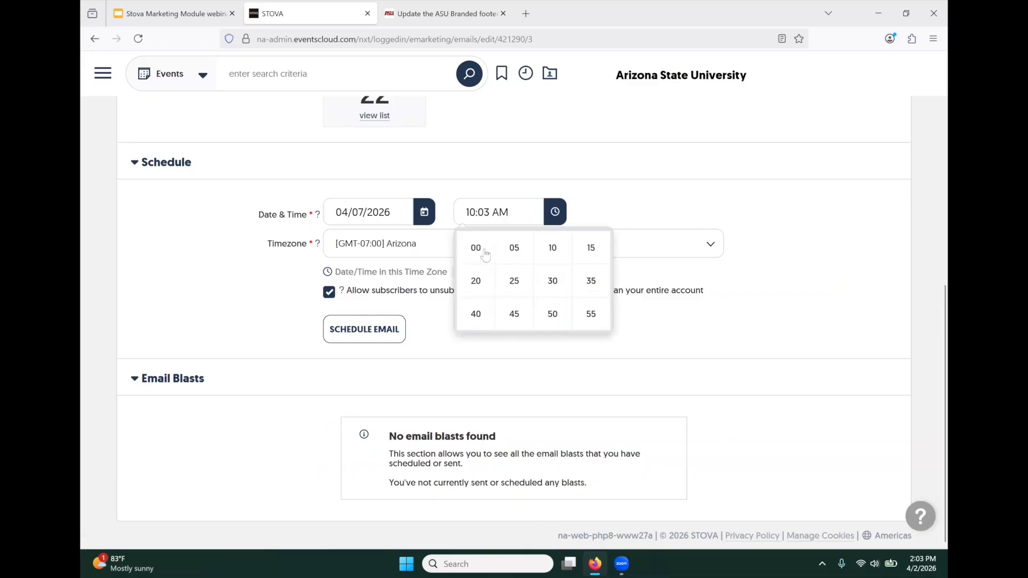
left_click(477, 247)
left_click(270, 290)
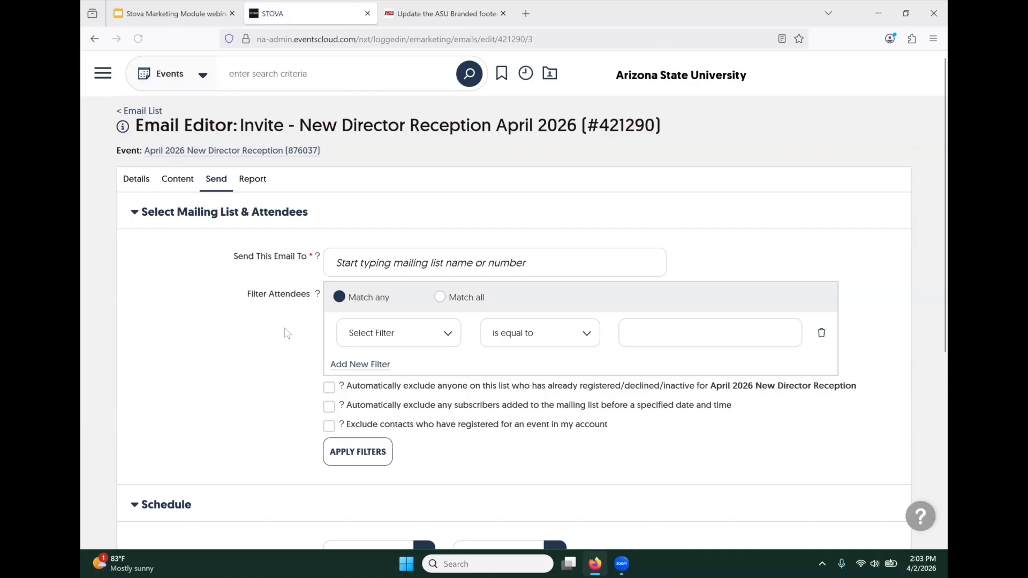
- Scroll down to confirm the blast is Scheduled for 04/07/2026 10:00 am to 22 recipients
scroll(300, 321, "down", 3)
scroll(291, 306, "down", 2)
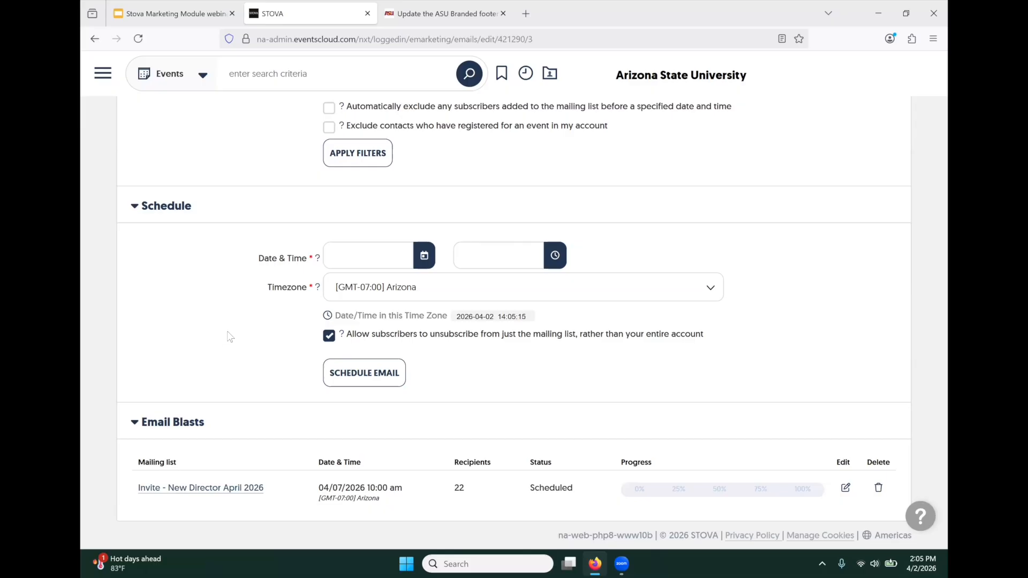
- Scroll back to the top of the invite's Send page to reach the Report tab
scroll(244, 352, "up", 5)
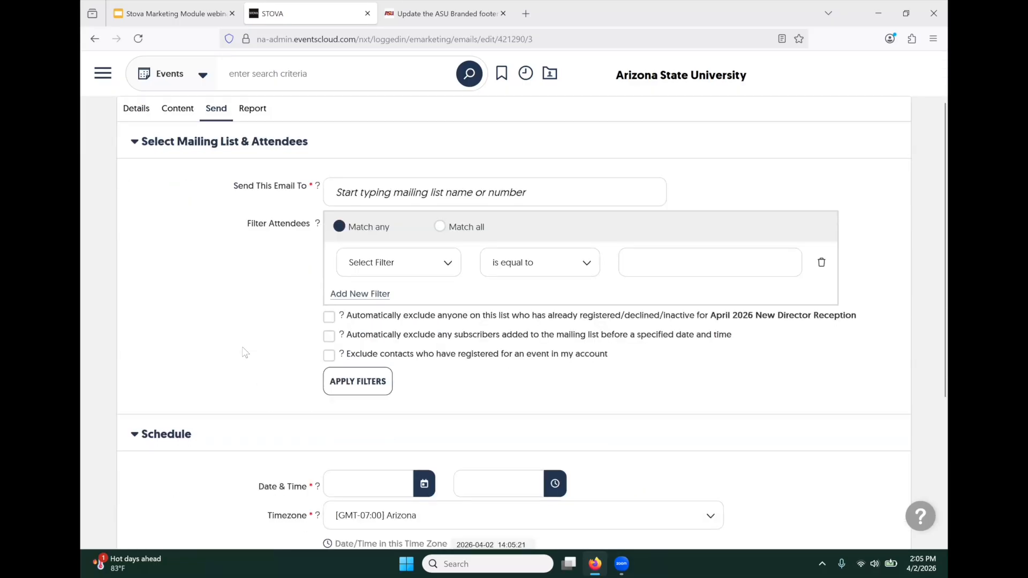
scroll(245, 343, "up", 2)
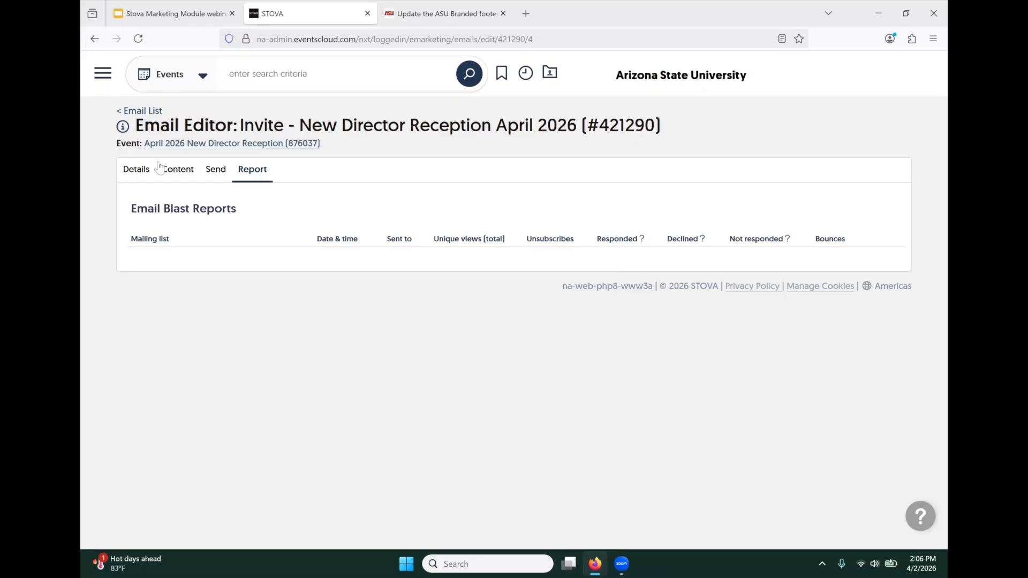
- On the Send tab, choose the Invite - New Director April 2026 mailing list as recipients
left_click(215, 176)
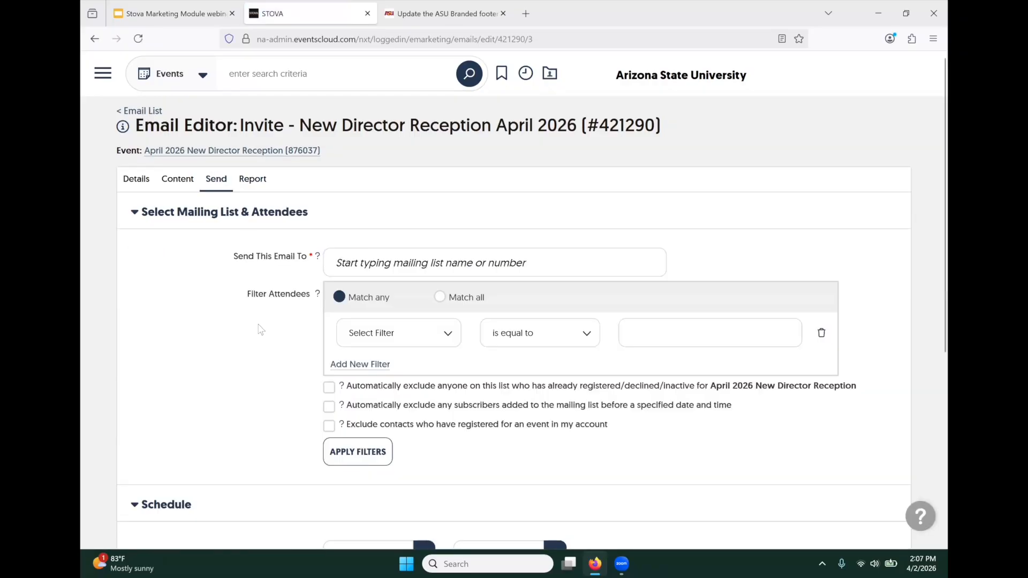
left_click(386, 262)
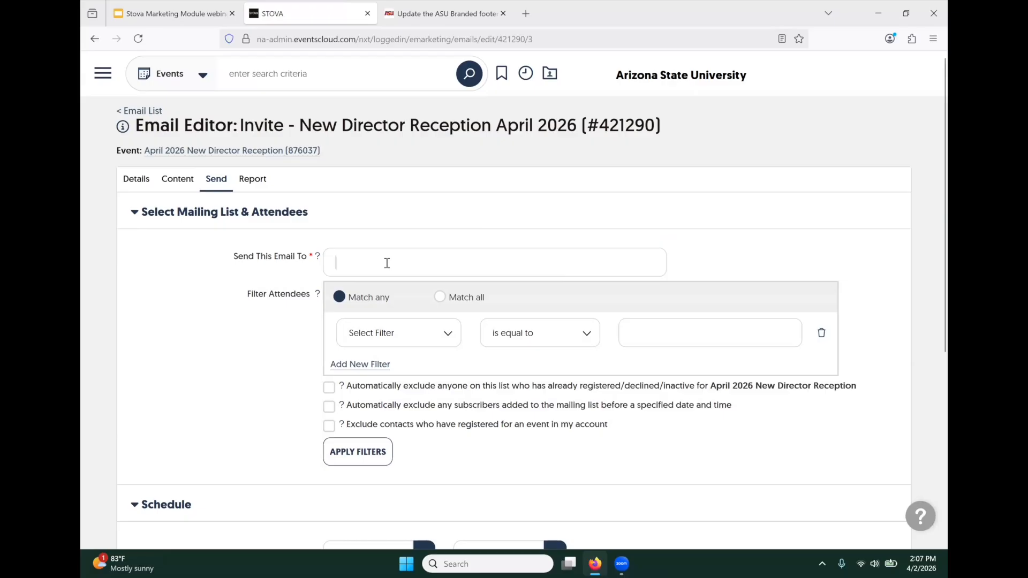
type("april 20")
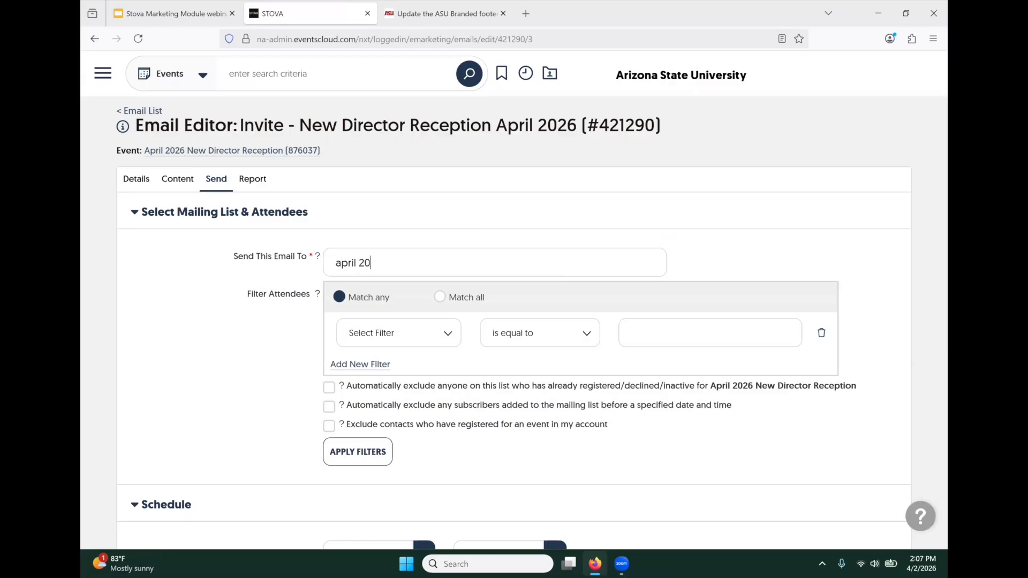
key("Down")
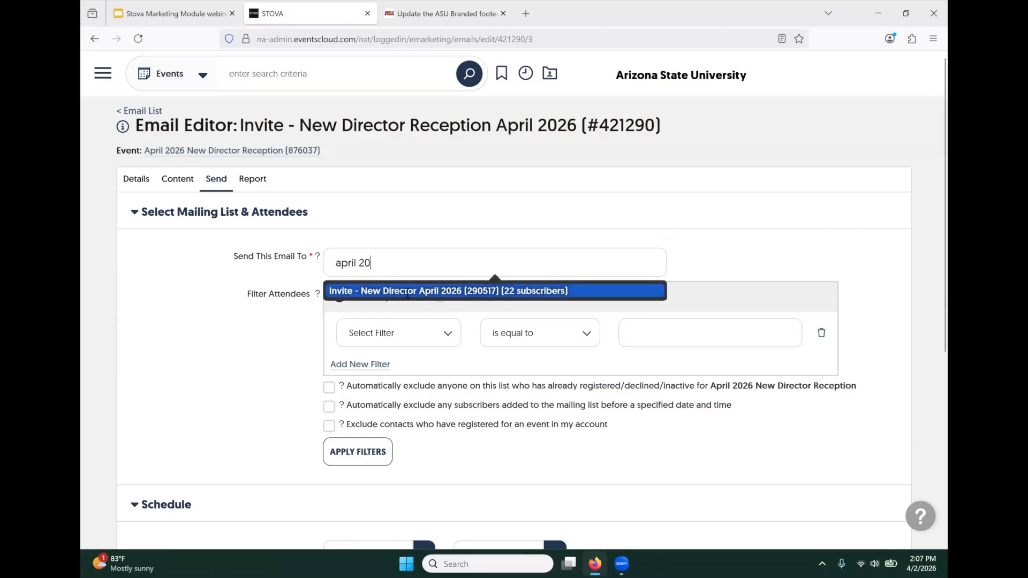
key("Return")
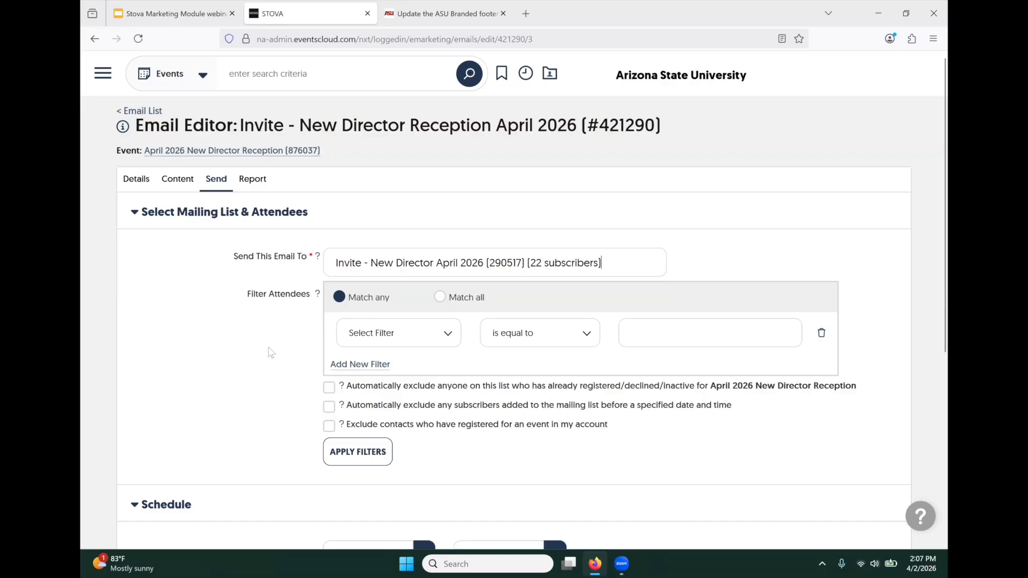
- Add a First Name filter matching one attendee's first name and apply it, leaving 1 subscriber
scroll(271, 352, "down", 1)
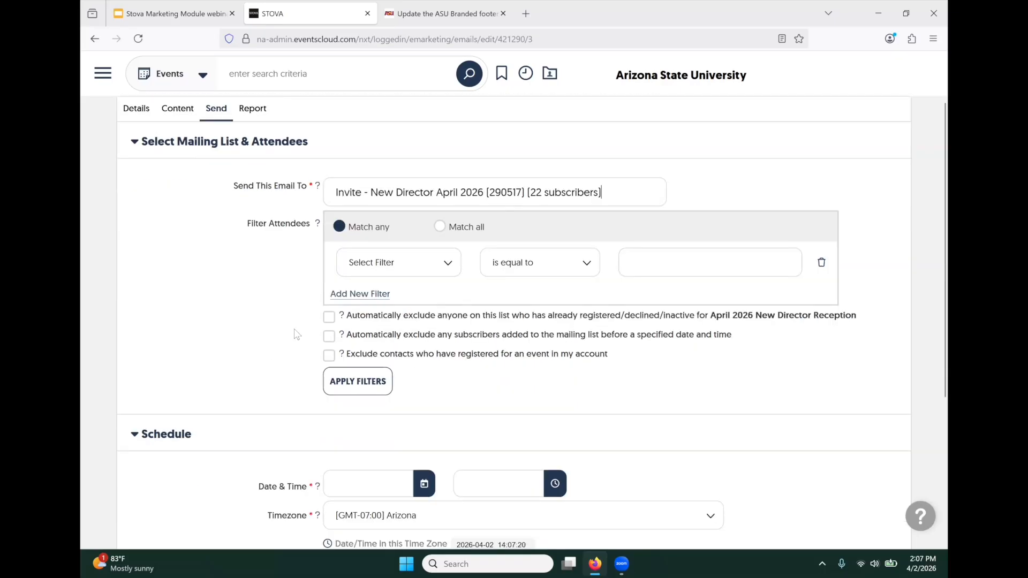
left_click(440, 264)
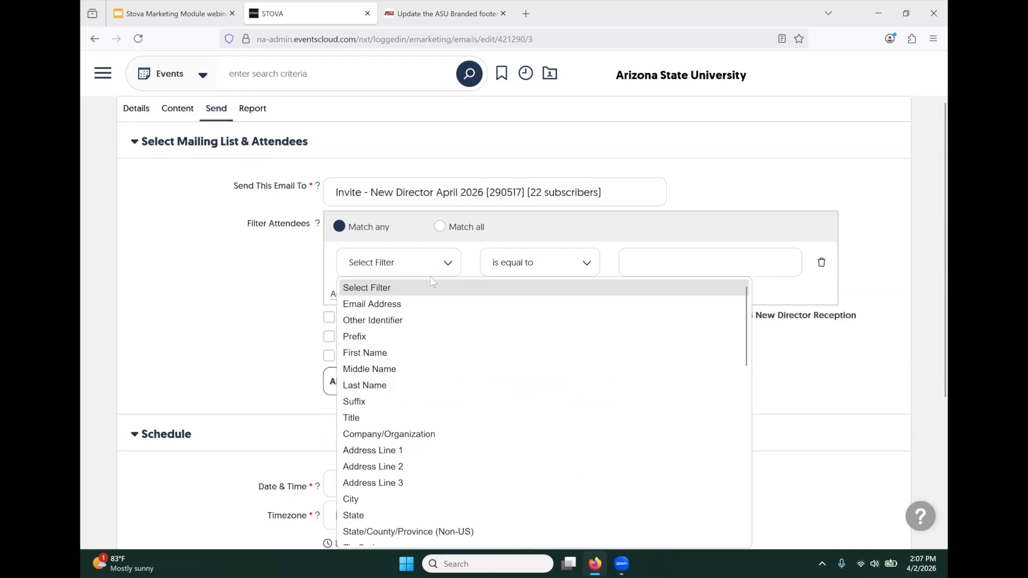
left_click(385, 354)
left_click(642, 267)
type("Laura")
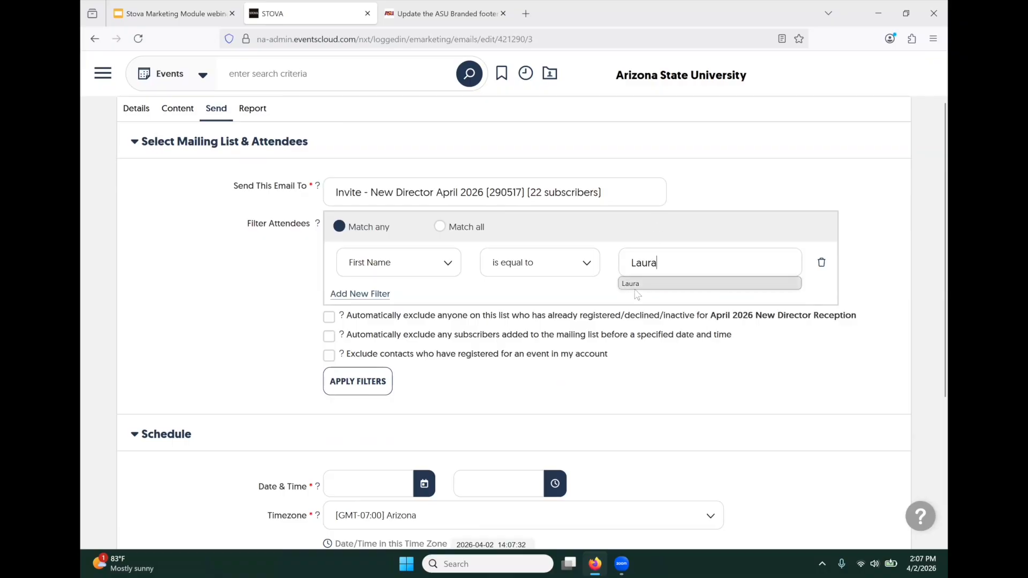
left_click(635, 285)
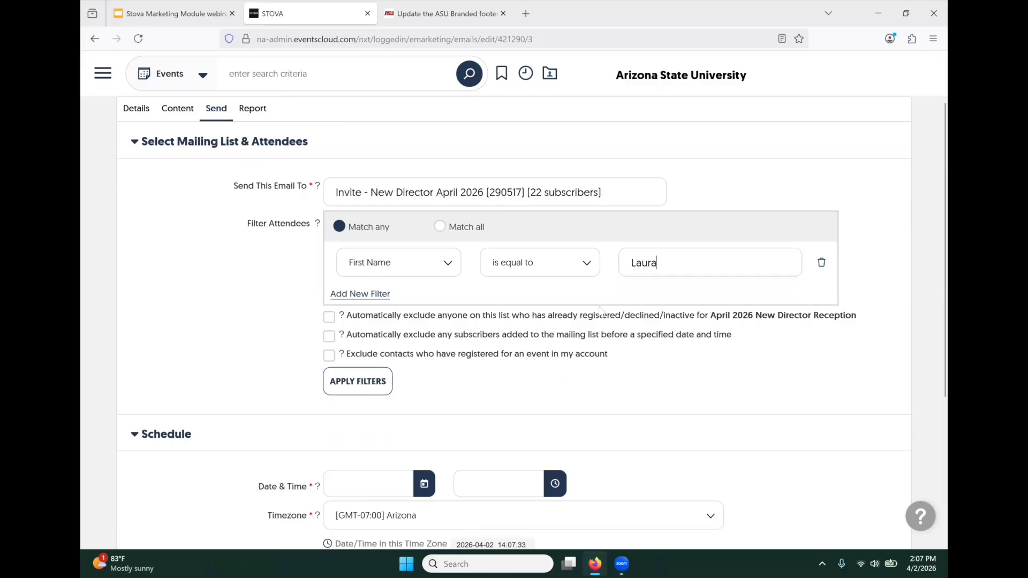
left_click(366, 382)
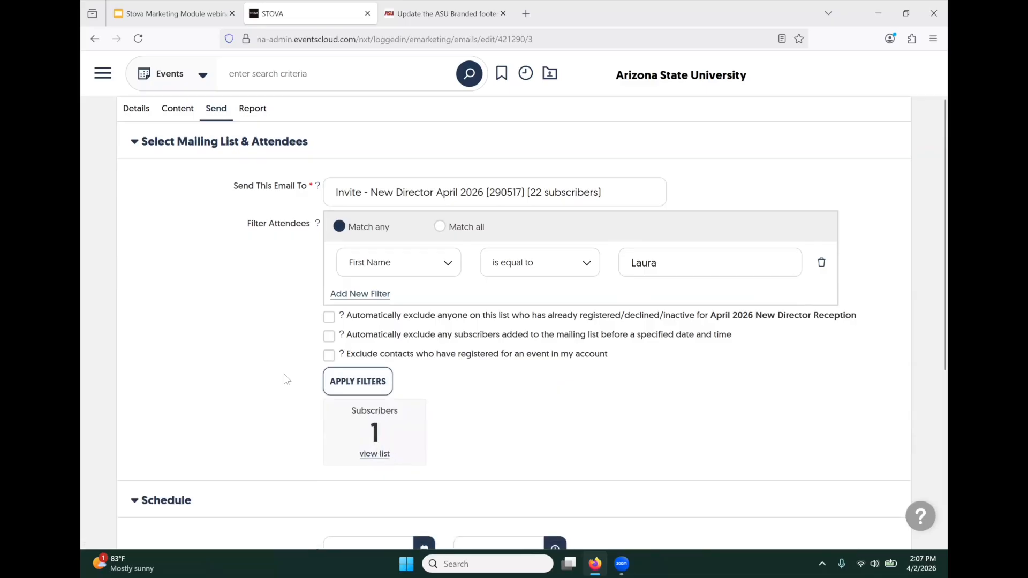
left_click(352, 384)
- Delete the First Name filter condition and add a new empty filter row
scroll(294, 331, "down", 3)
scroll(295, 330, "up", 3)
left_click(822, 262)
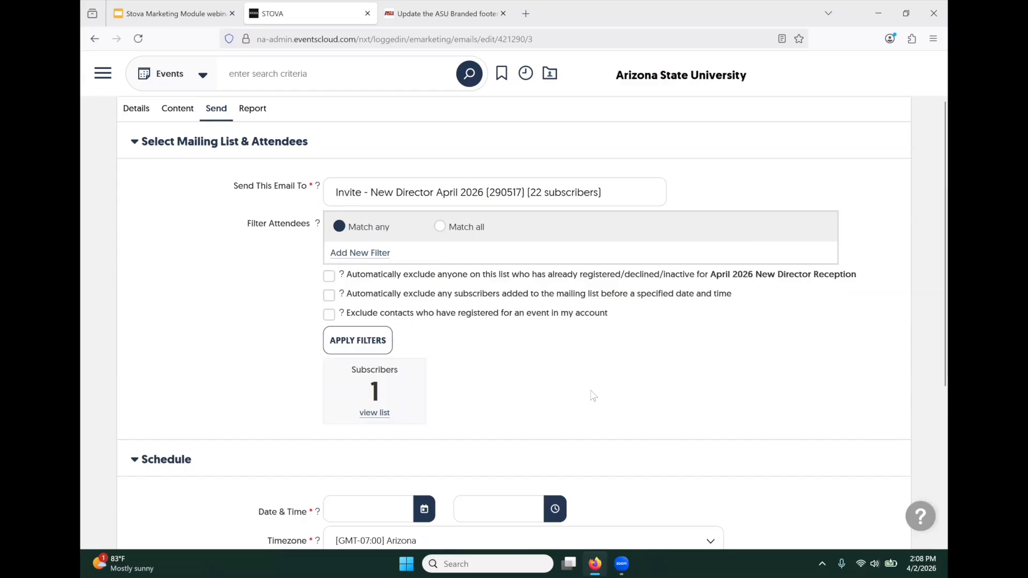
left_click(341, 252)
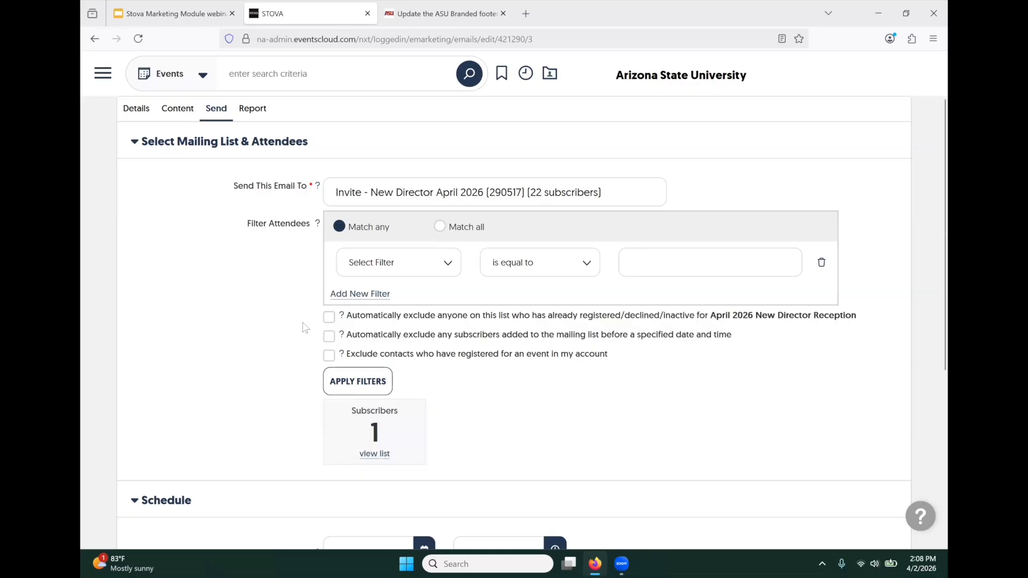
- Exclude registered/declined contacts and subscribers added before 04/02/2026 2:00 PM, then apply filters
left_click(330, 319)
left_click(329, 337)
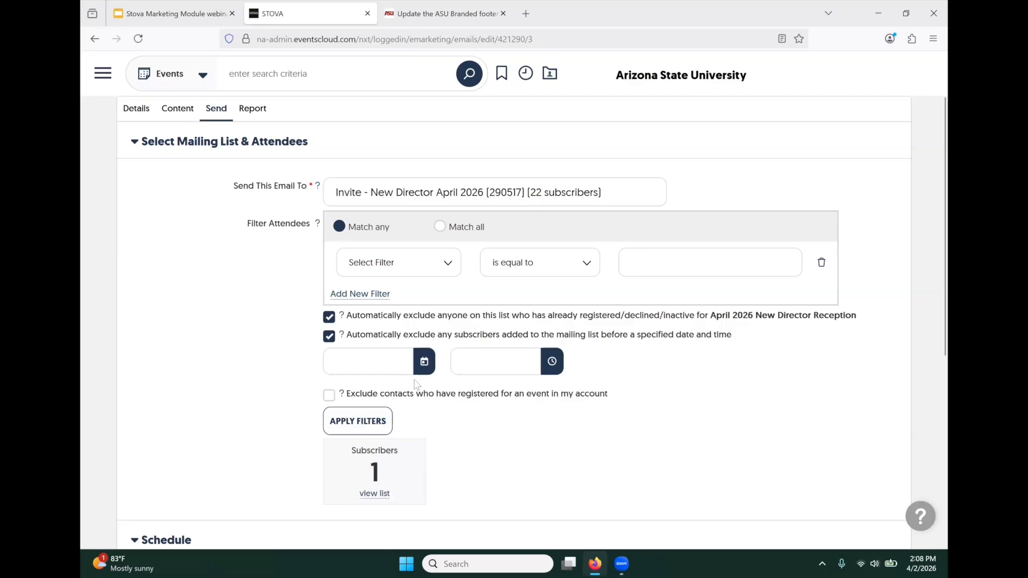
left_click(425, 364)
left_click(552, 362)
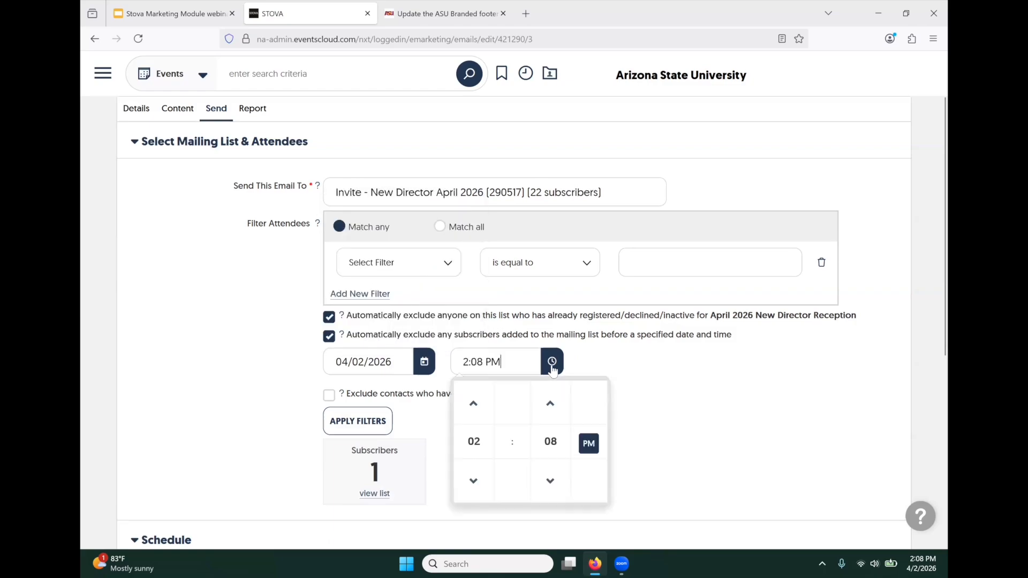
left_click(552, 444)
left_click(476, 402)
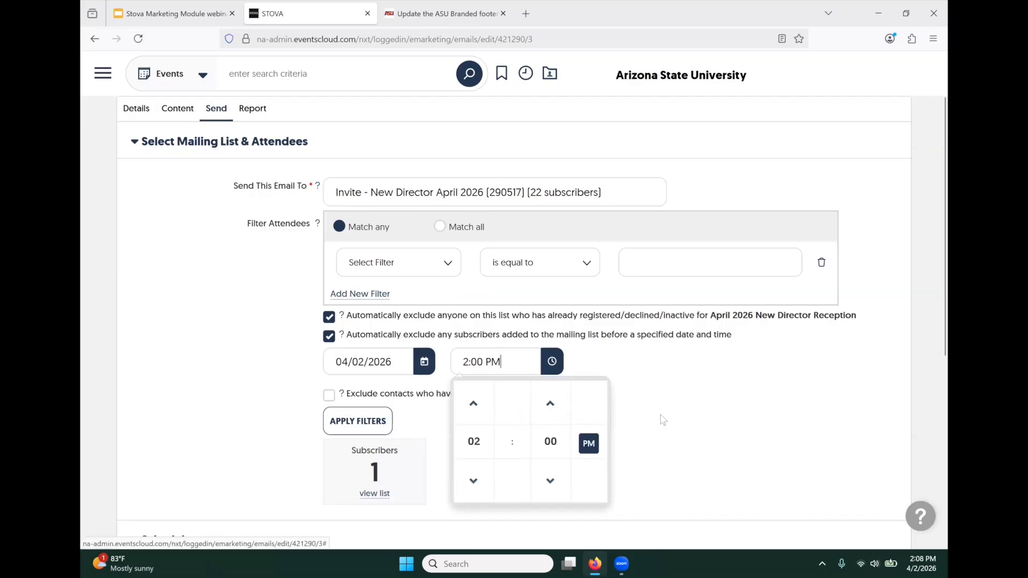
left_click(277, 416)
left_click(355, 419)
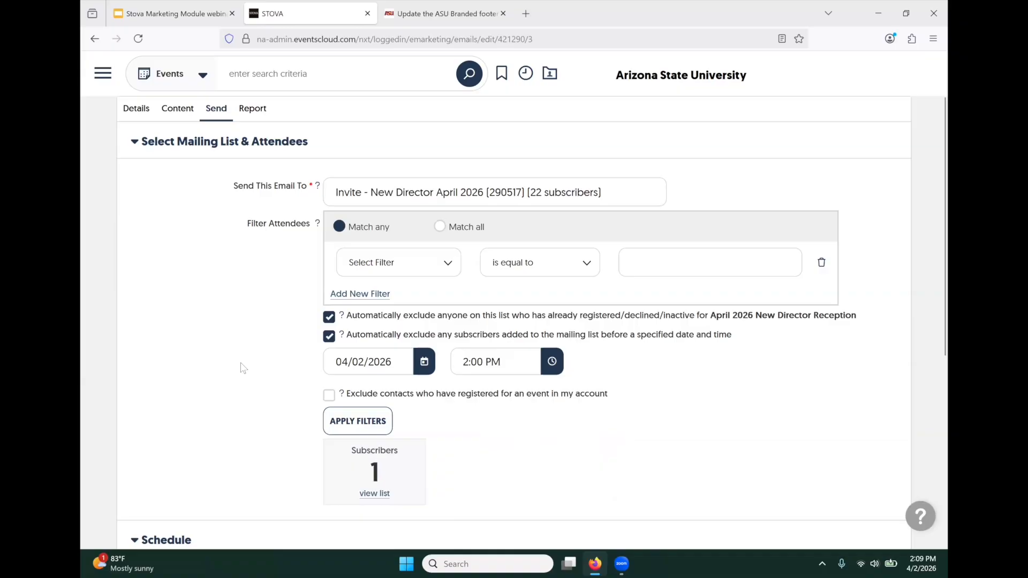
- Untick both automatic exclusion checkboxes again
scroll(259, 349, "down", 3)
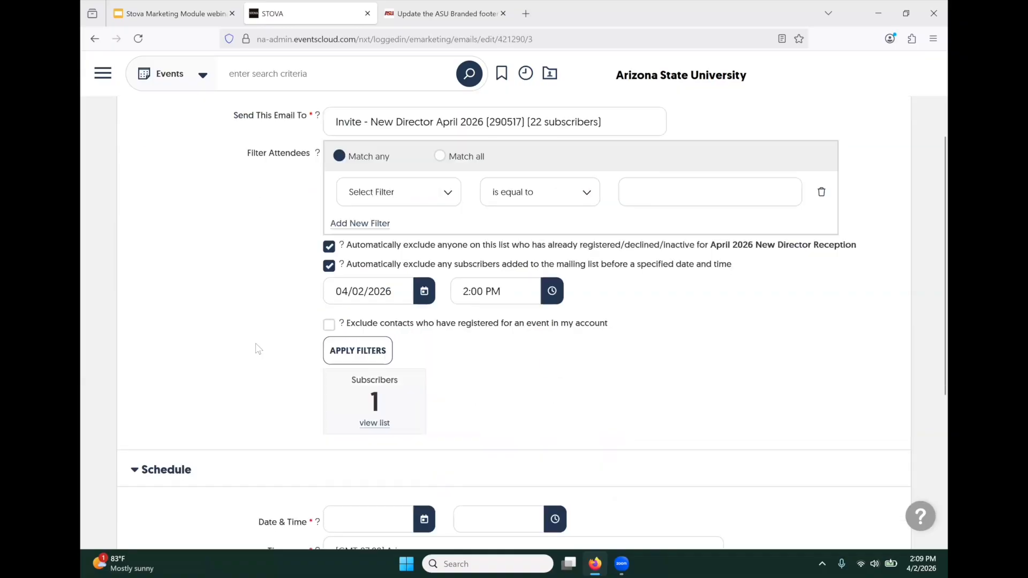
scroll(258, 349, "up", 2)
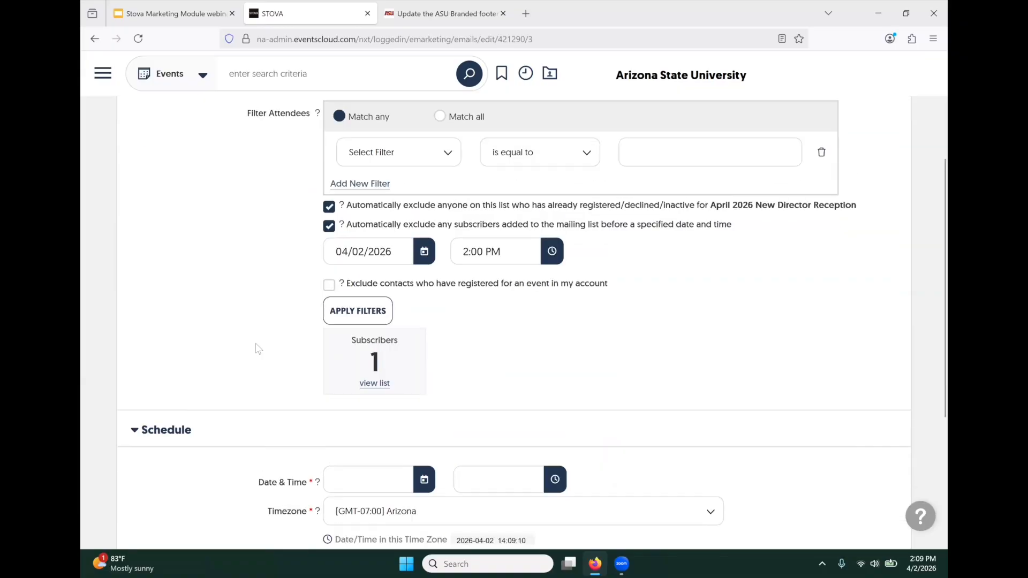
scroll(258, 349, "up", 2)
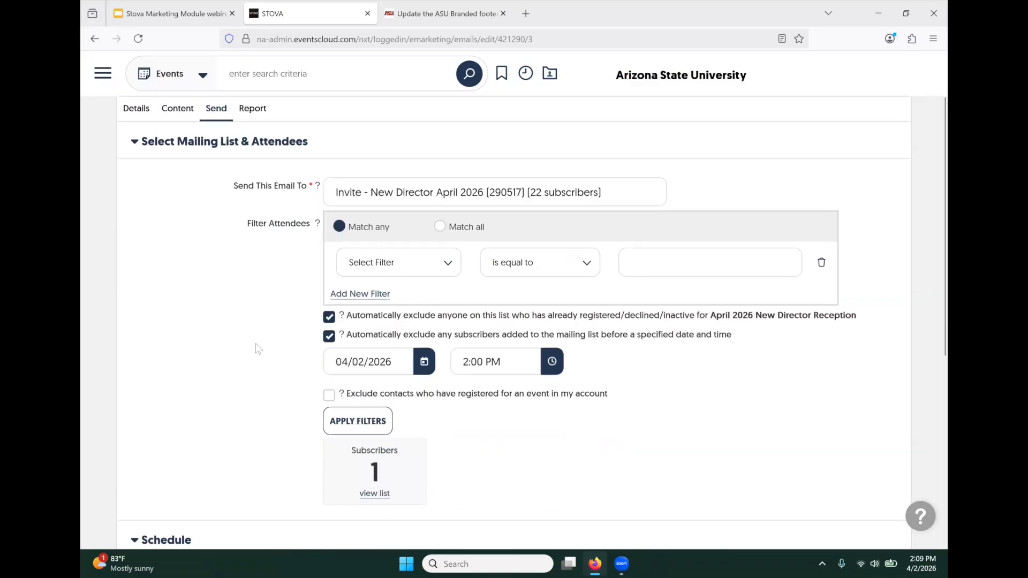
left_click(329, 317)
left_click(329, 336)
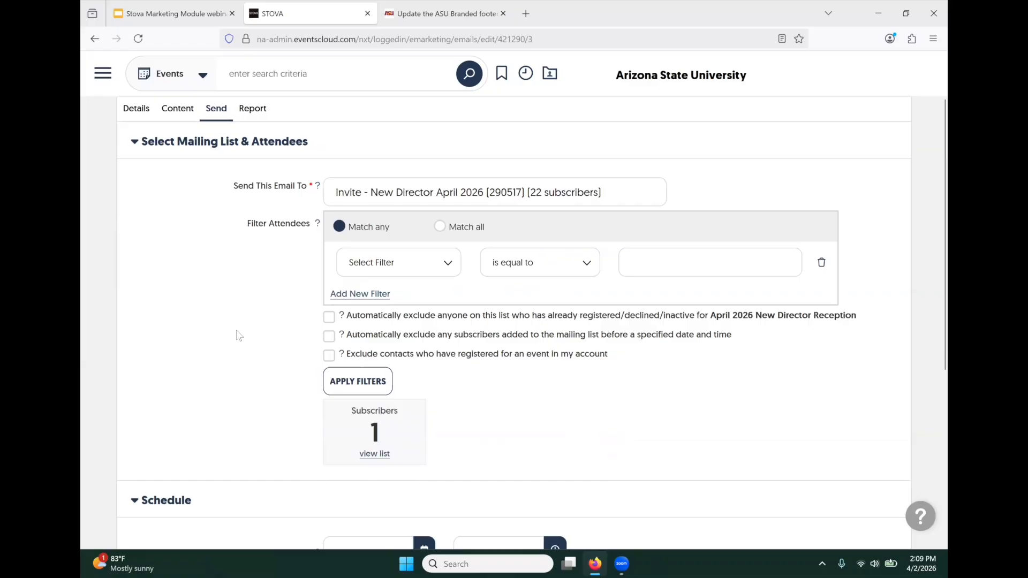
- Scroll back to the top of the Send tab and return to the email's Content editor
scroll(246, 337, "down", 3)
scroll(245, 337, "up", 3)
scroll(288, 334, "up", 1)
scroll(288, 334, "up", 2)
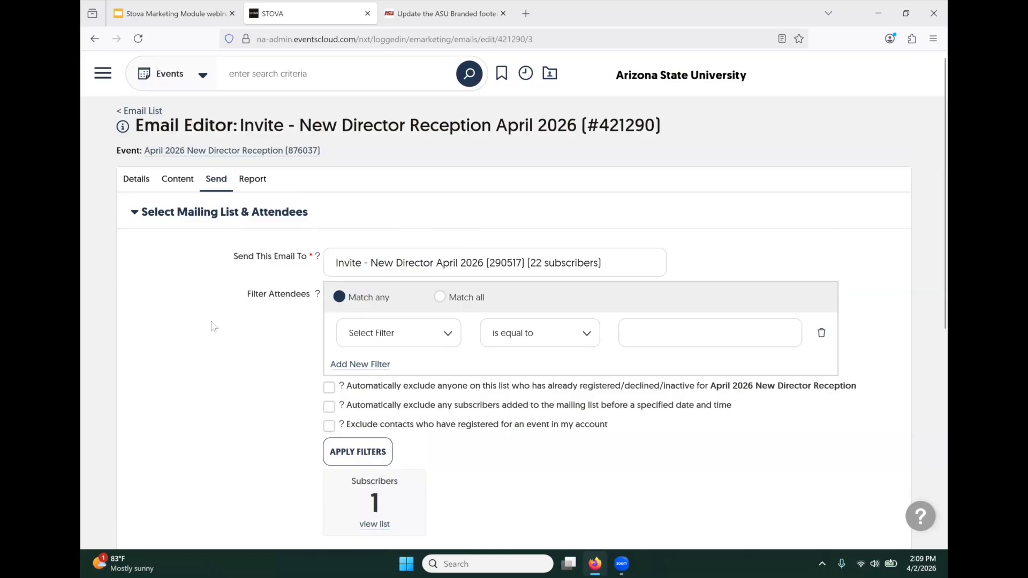
left_click(183, 182)
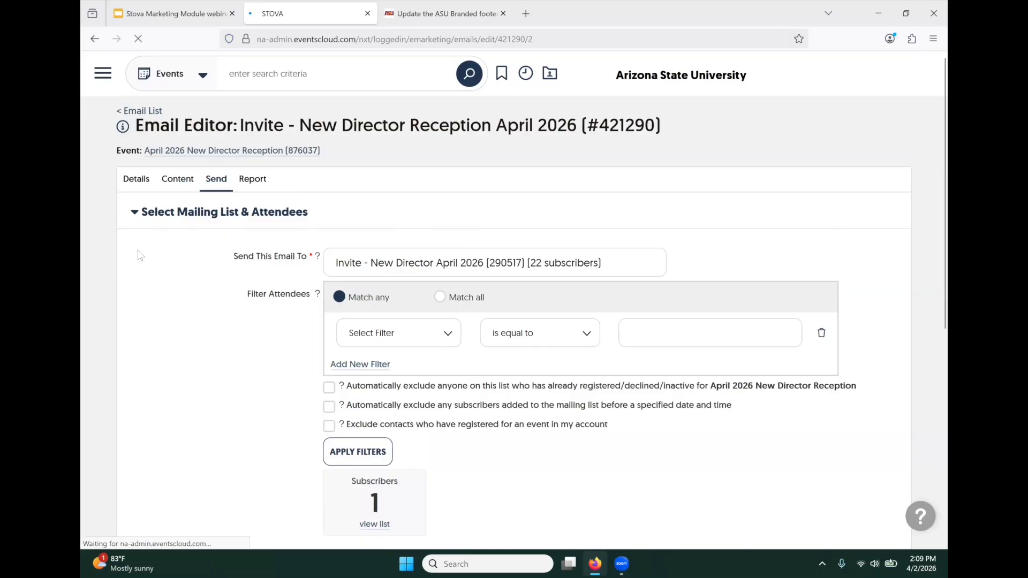
- Scroll the content editor down to the #1 in the U.S. for innovation footer banner
scroll(427, 406, "down", 5)
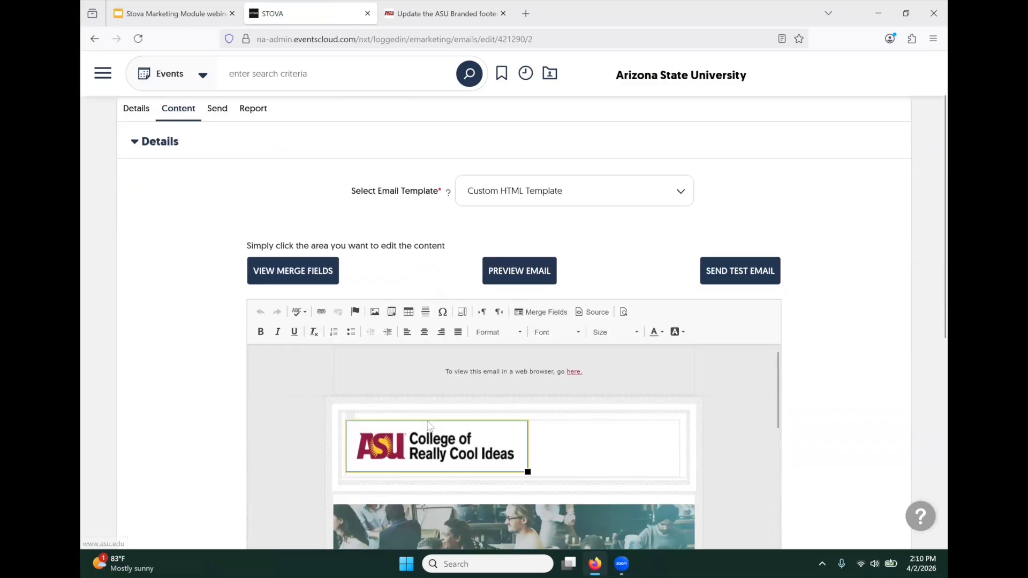
scroll(428, 407, "down", 10)
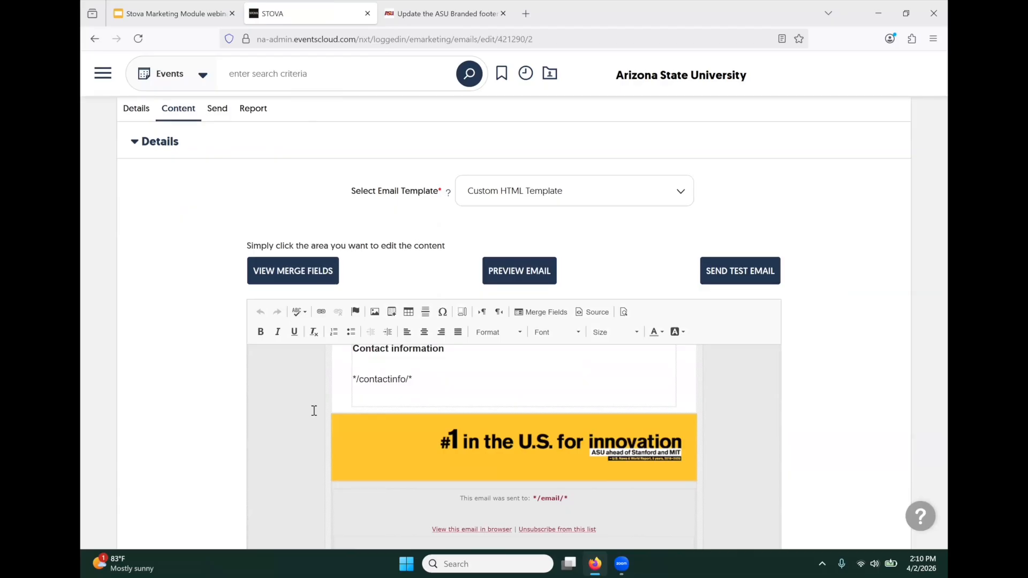
- Open the footer banner's Image Properties, then switch to the ASU footer graphic help page
double_click(545, 448)
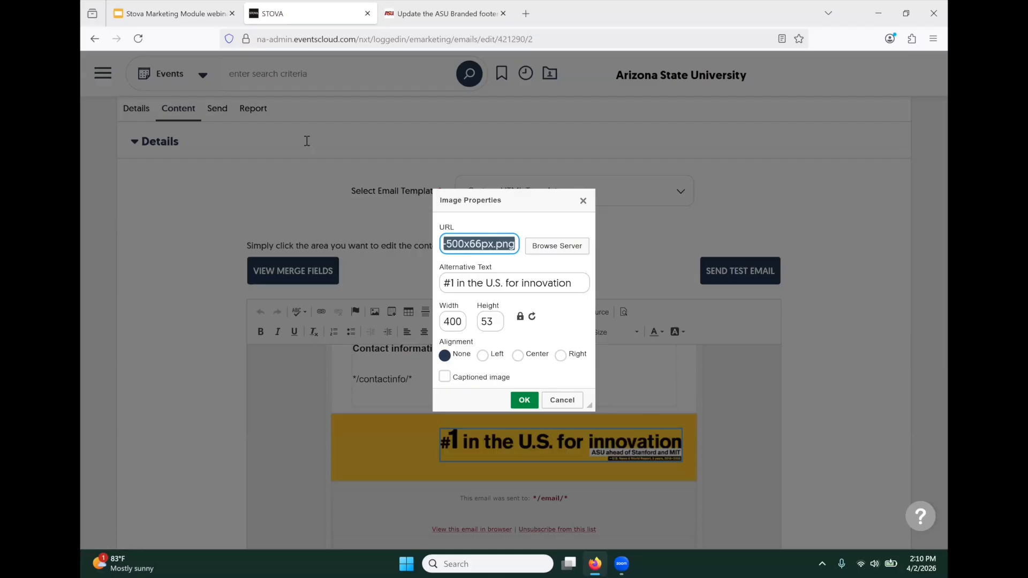
left_click(431, 14)
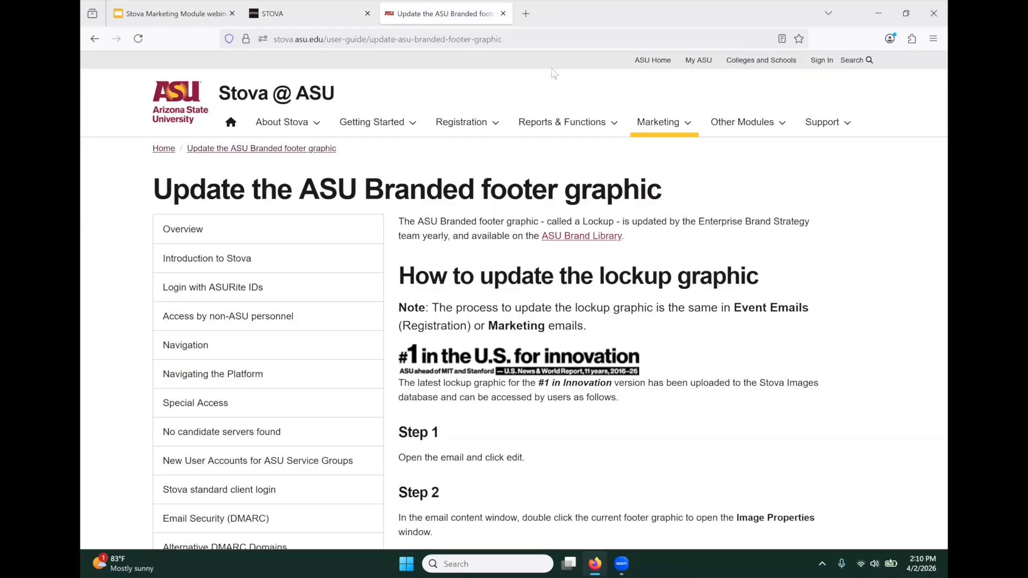
- In the 'Update the ASU Branded footer graphic' article, copy the latest lockup image URL
left_click(671, 123)
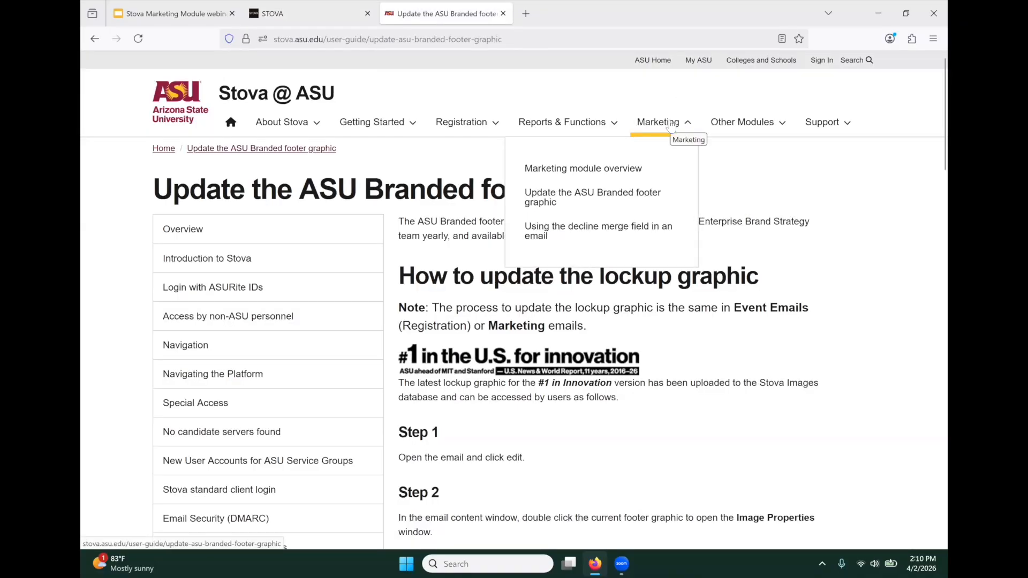
left_click(612, 201)
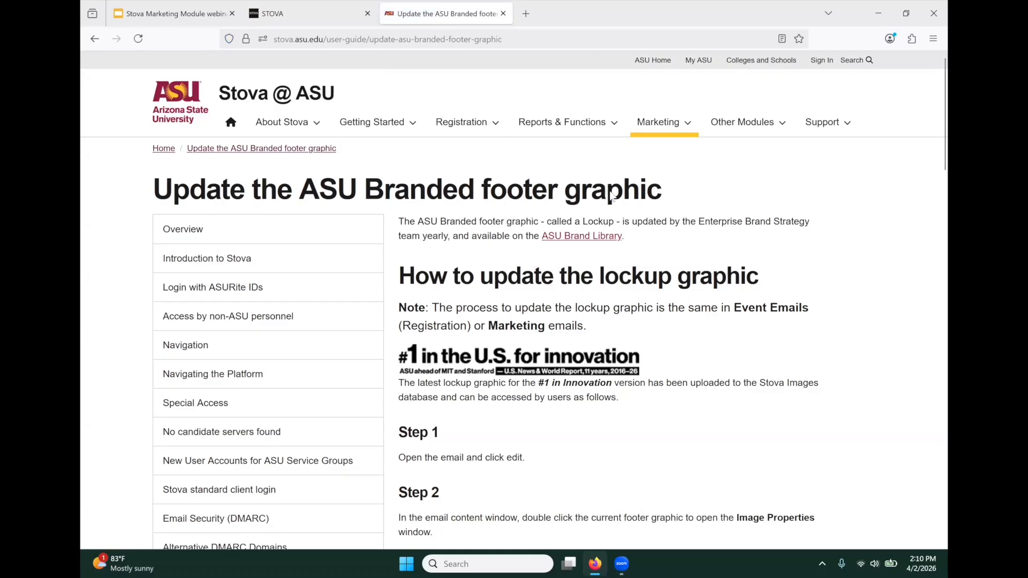
scroll(613, 198, "down", 2)
scroll(515, 171, "down", 10)
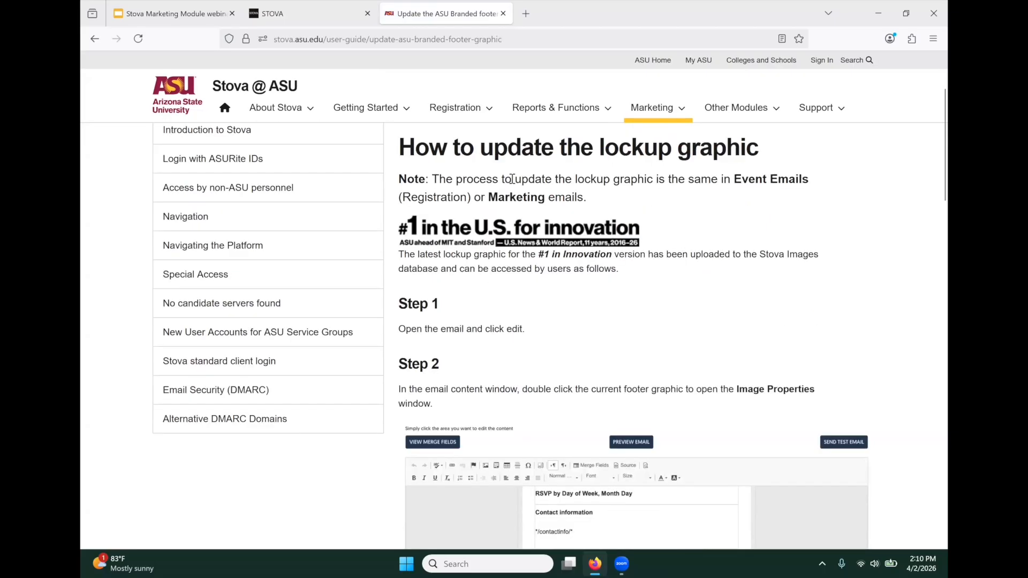
scroll(511, 179, "down", 8)
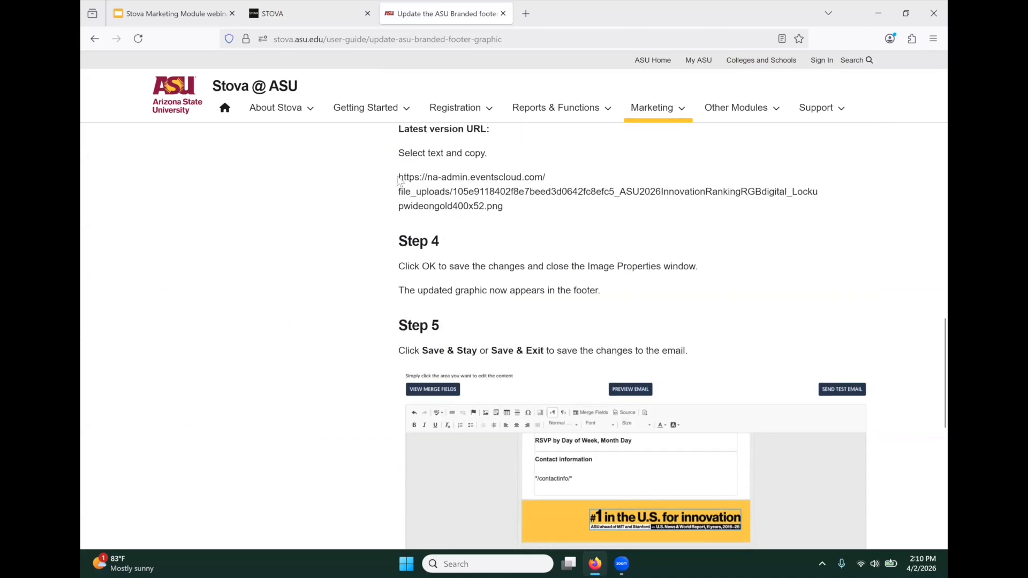
left_click_drag(399, 177, 434, 191)
left_click_drag(504, 210, 504, 210)
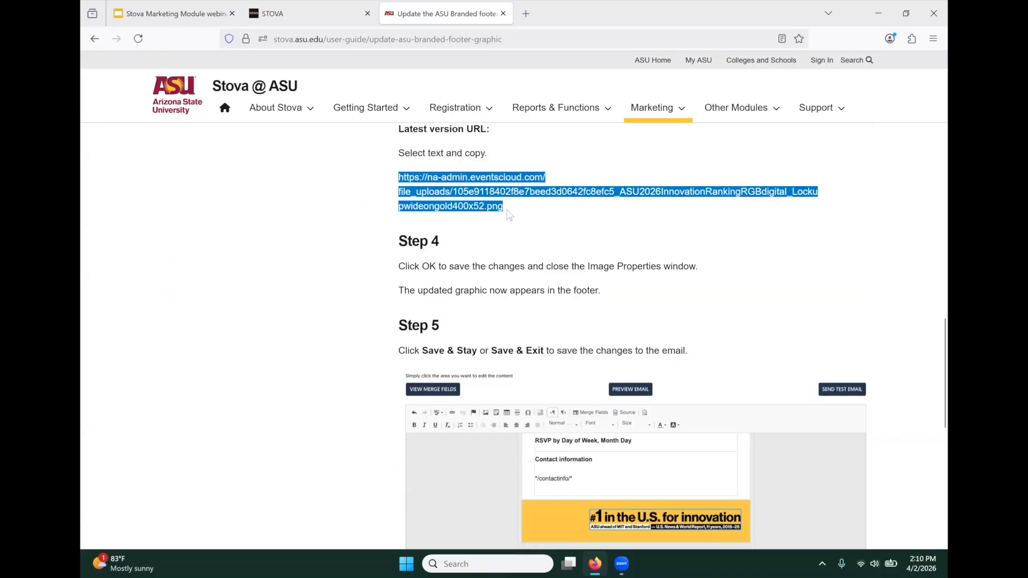
left_click(310, 13)
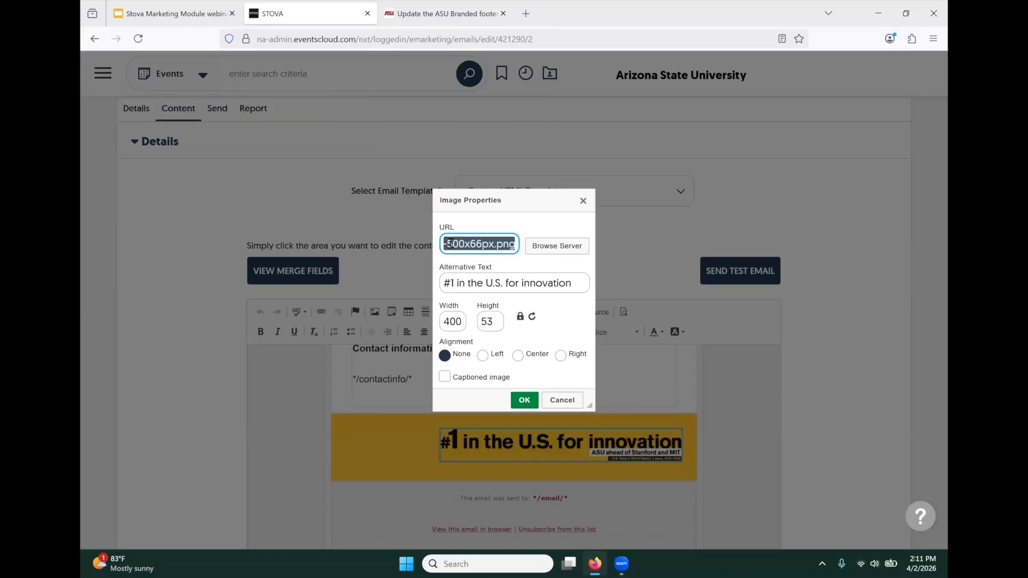
- Paste the new #1 in innovation graphic URL into the footer banner's Image Properties and confirm
right_click(450, 244)
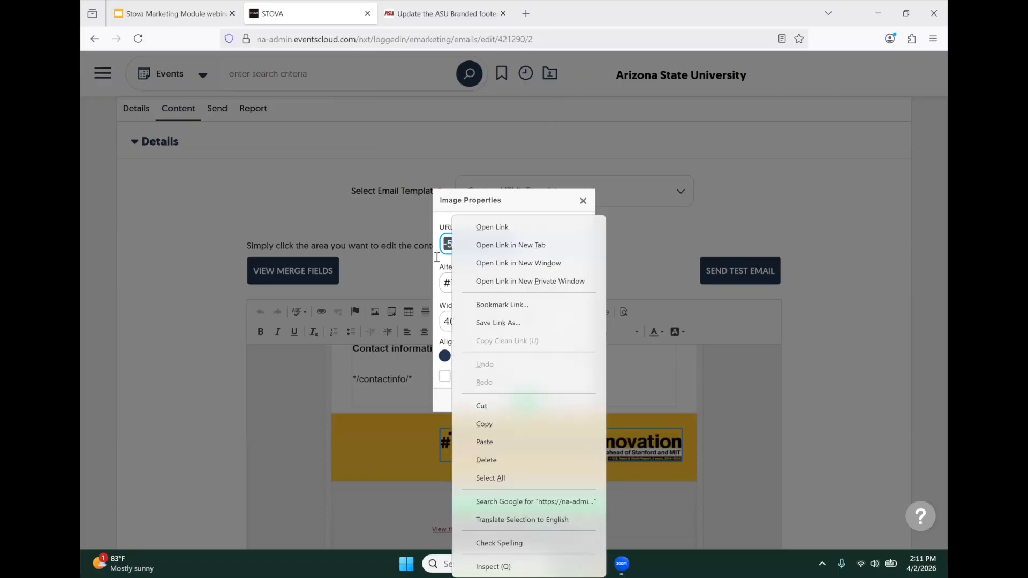
left_click(220, 295)
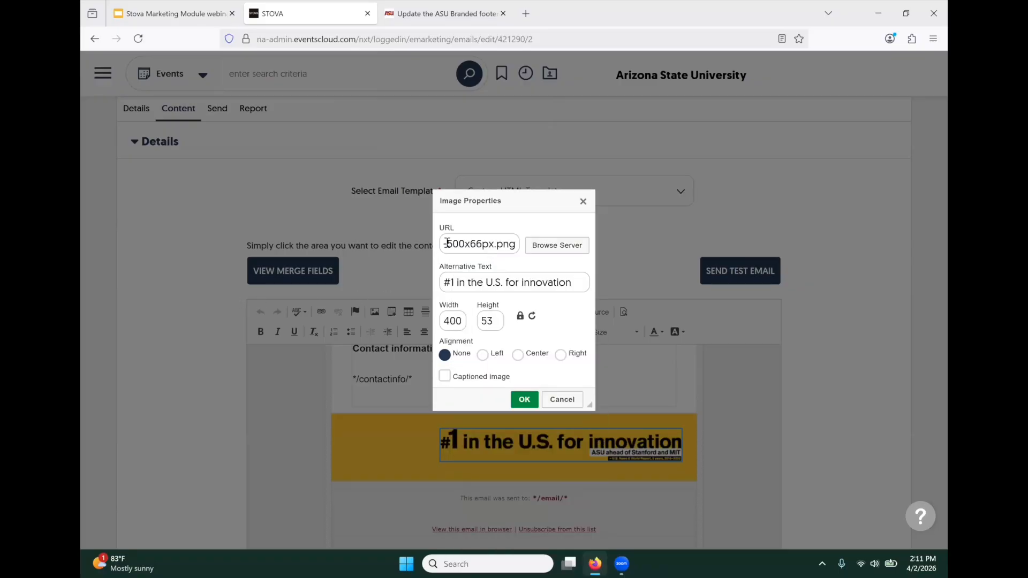
left_click(523, 399)
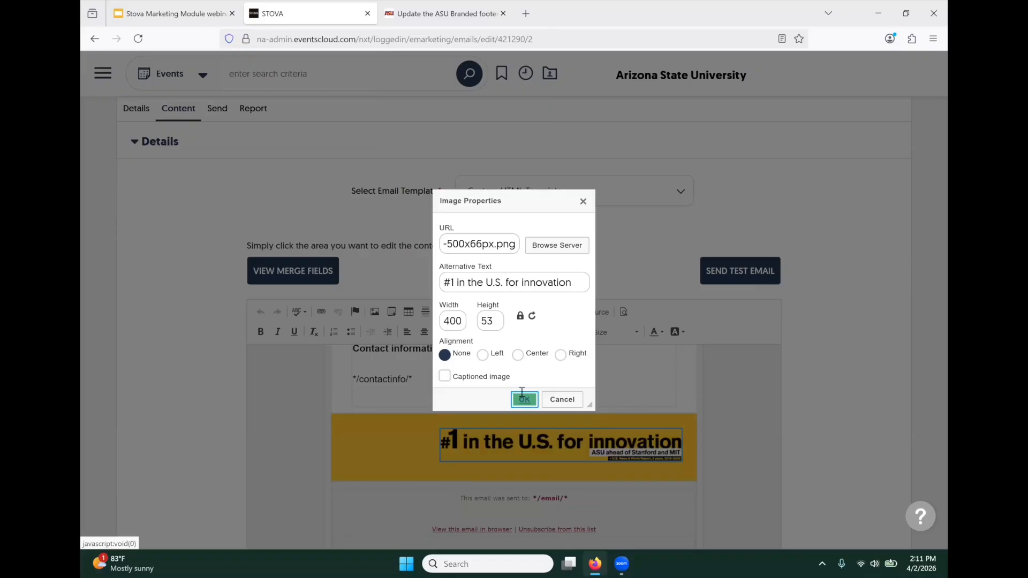
double_click(557, 449)
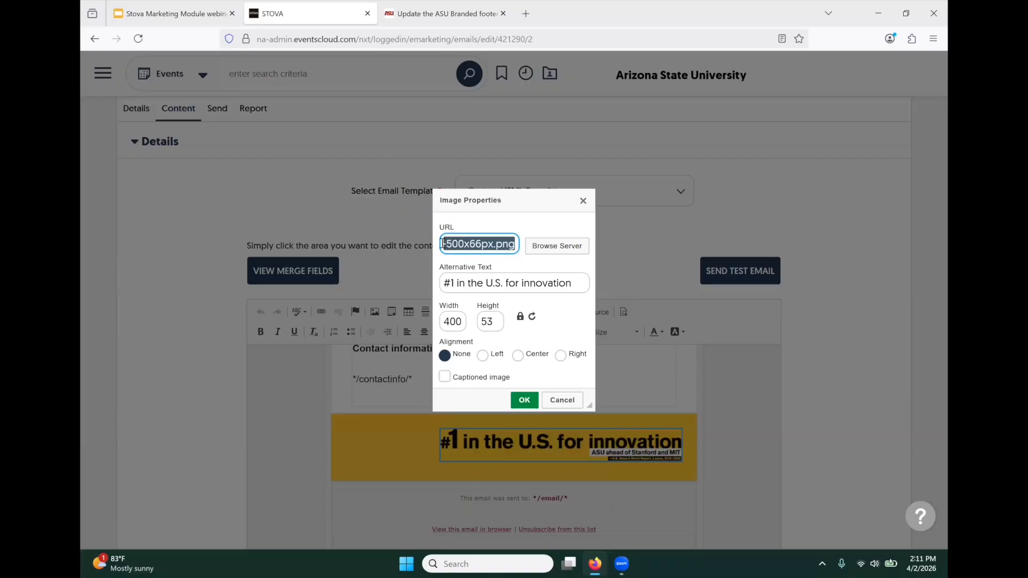
key("ctrl+v")
left_click(524, 400)
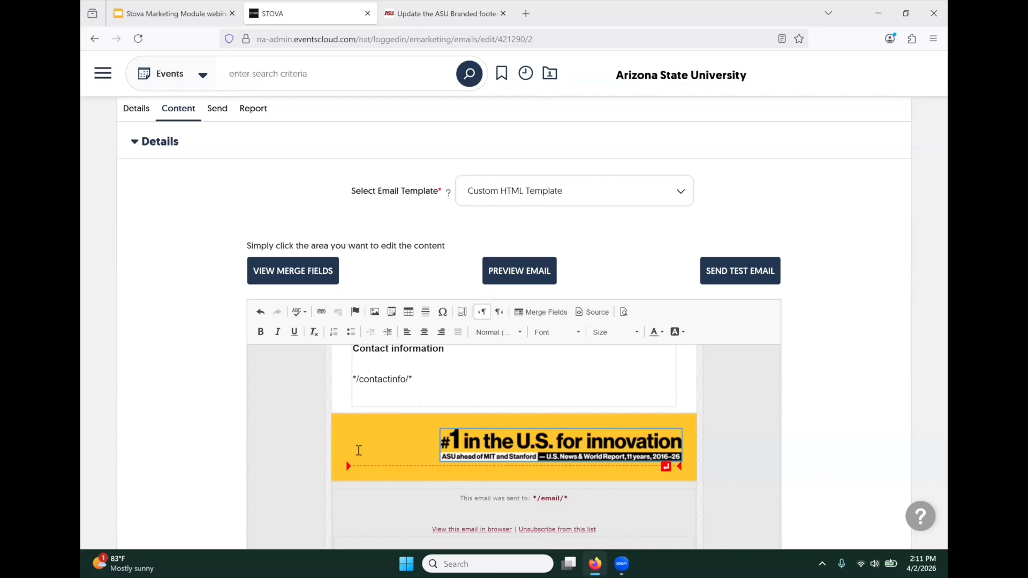
- Save the invite with SAVE & STAY, check the updated footer banner, and save again
scroll(275, 413, "down", 8)
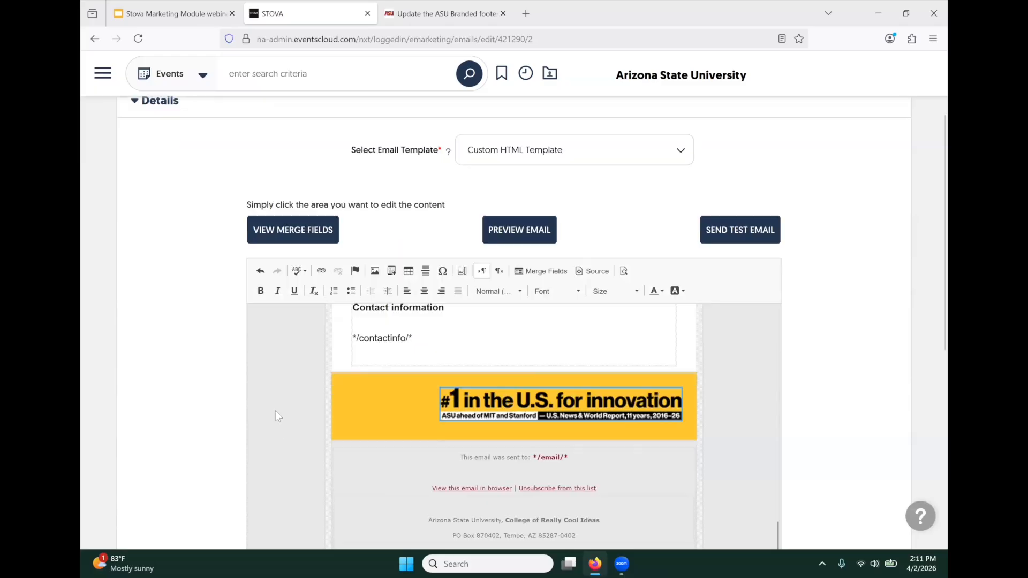
left_click(405, 493)
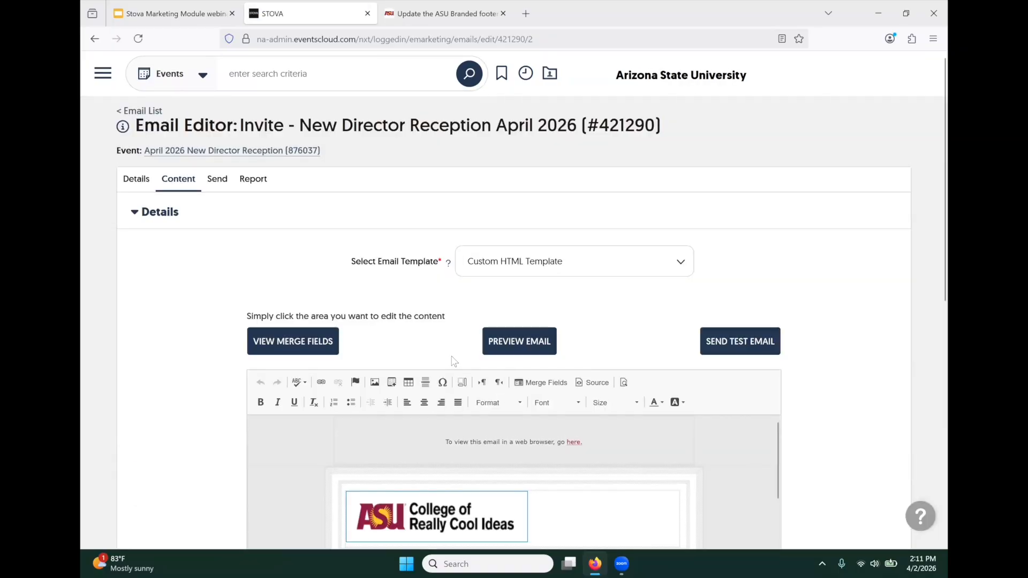
scroll(458, 356, "down", 5)
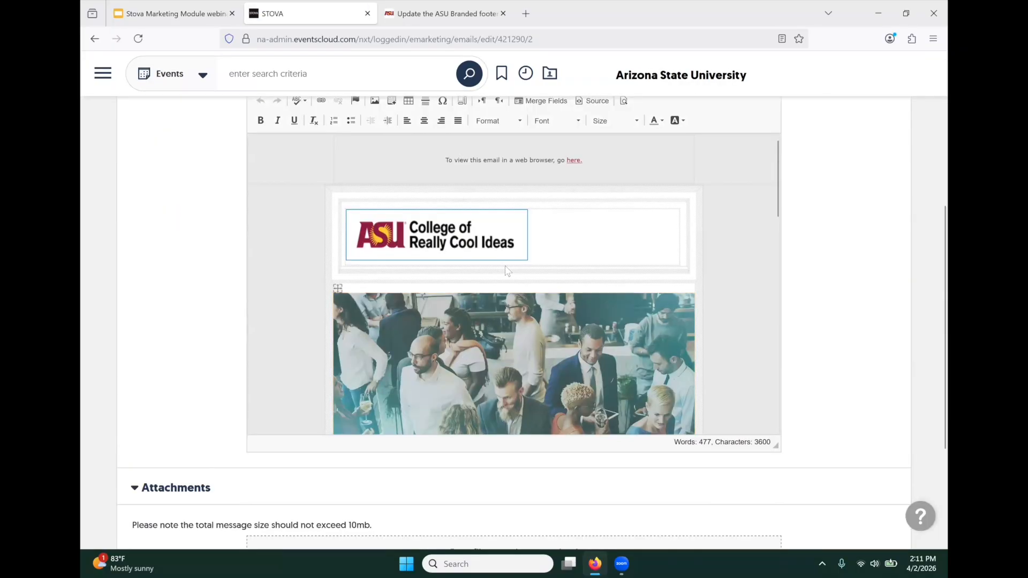
scroll(498, 278, "down", 1)
scroll(498, 278, "down", 3)
scroll(498, 277, "down", 5)
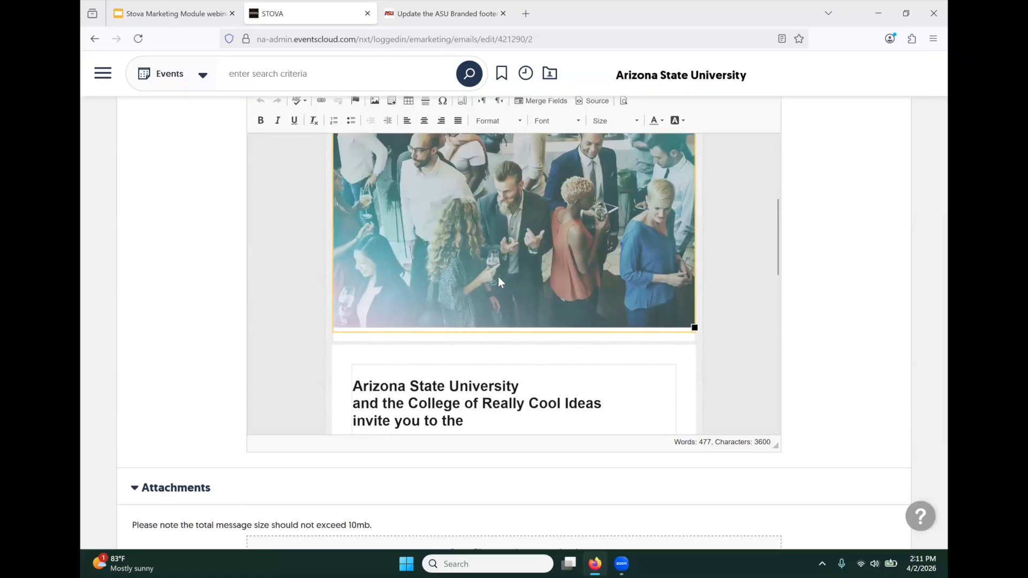
scroll(498, 277, "down", 5)
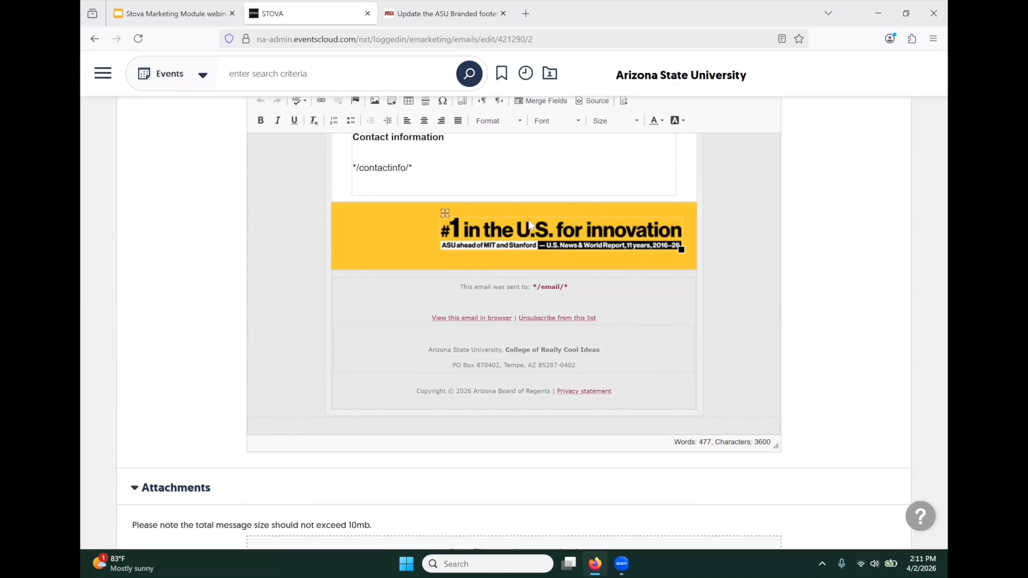
scroll(319, 426, "down", 3)
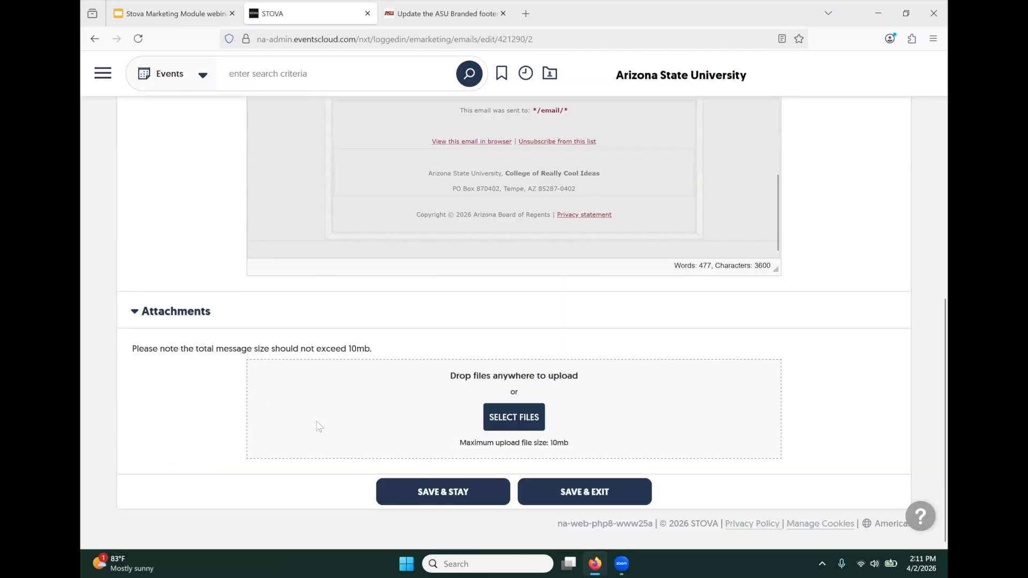
left_click(402, 494)
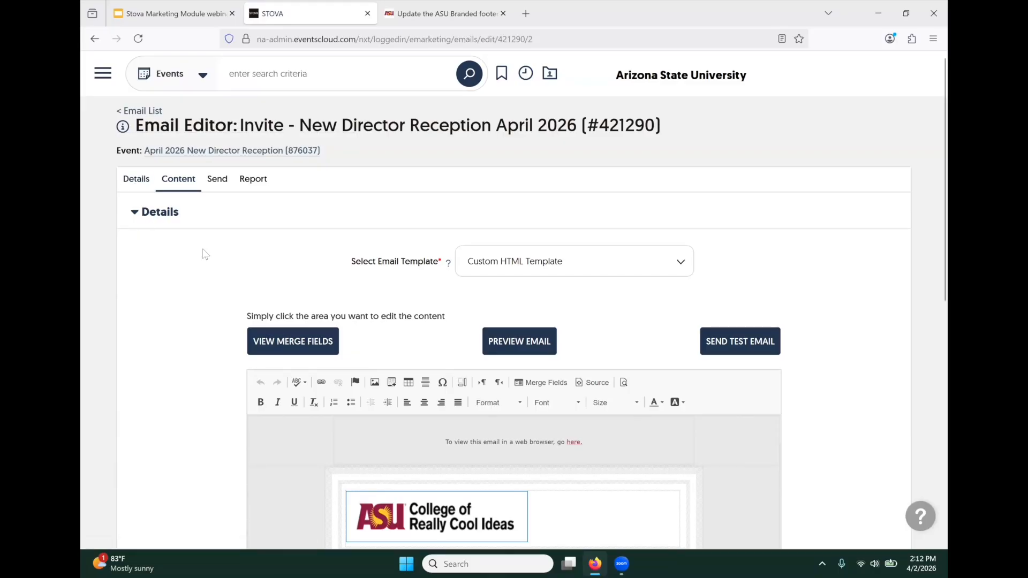
- On the invite's Send tab, enter a test mailing-list name in Send This Email To, clear it, then go to the event
left_click(221, 186)
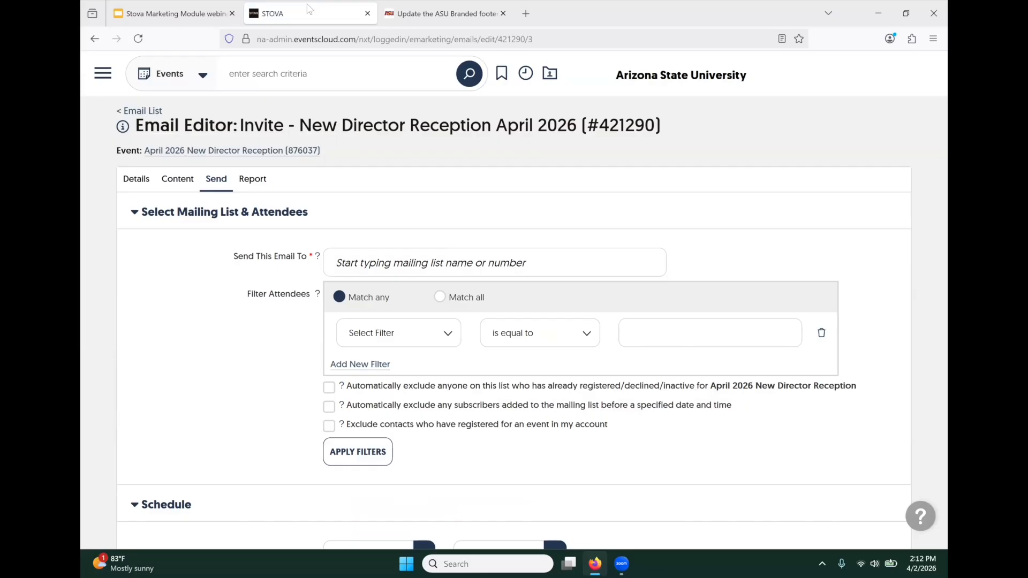
left_click(367, 262)
type("laur")
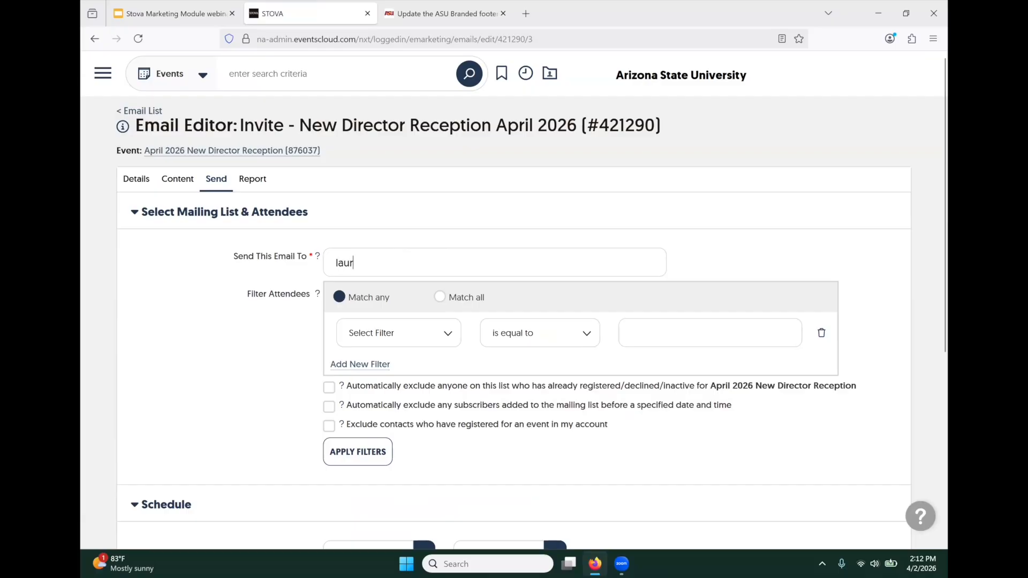
type("a test")
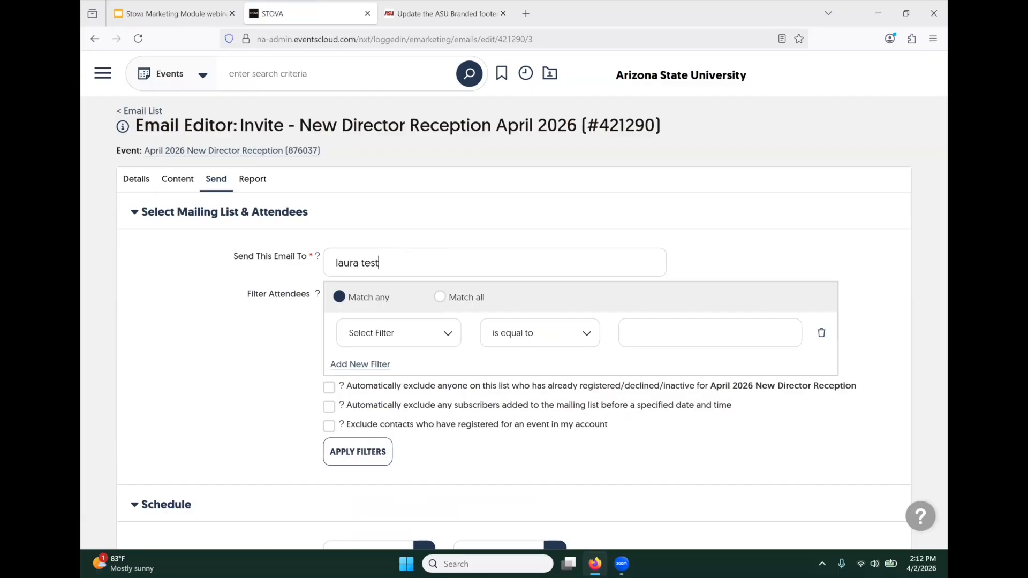
key("BackSpace")
key("BackSpace")
key("BackSpace")
key("BackSpace")
key("BackSpace")
key("BackSpace")
key("BackSpace")
key("BackSpace")
key("BackSpace")
key("BackSpace")
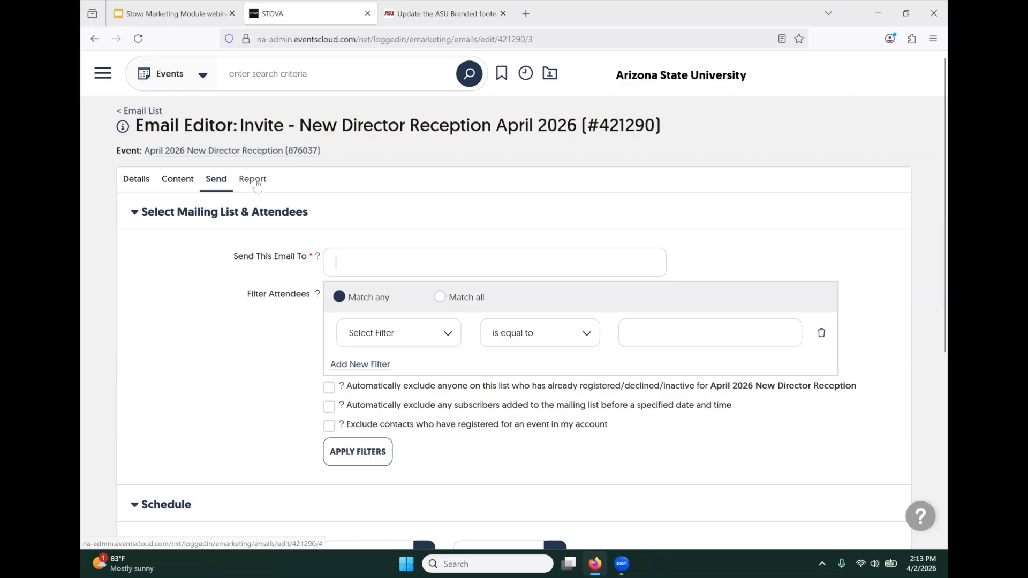
left_click(258, 154)
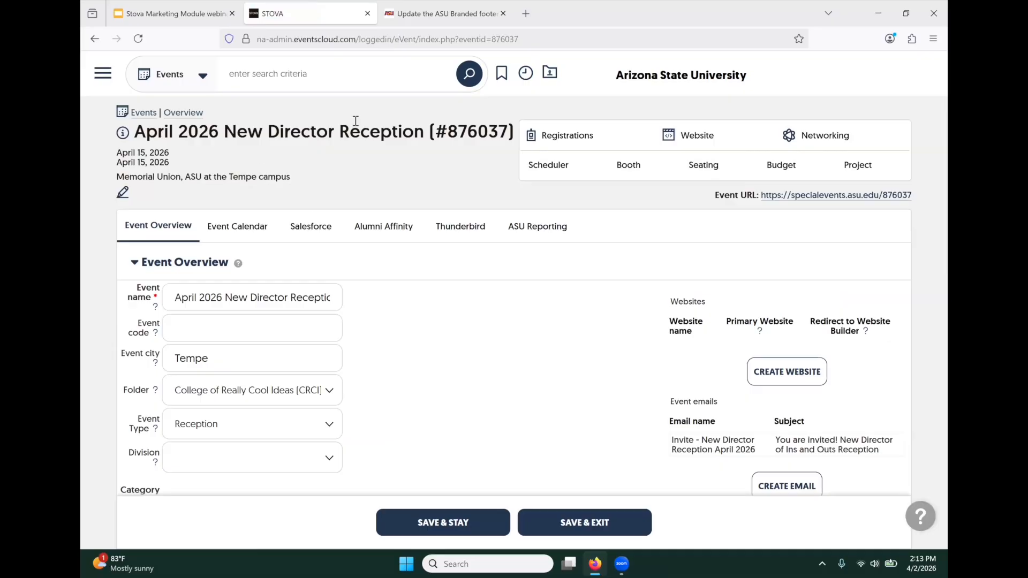
- Return to the April 2026 New Director Reception (#876037) overview via the Recent items panel
left_click(528, 74)
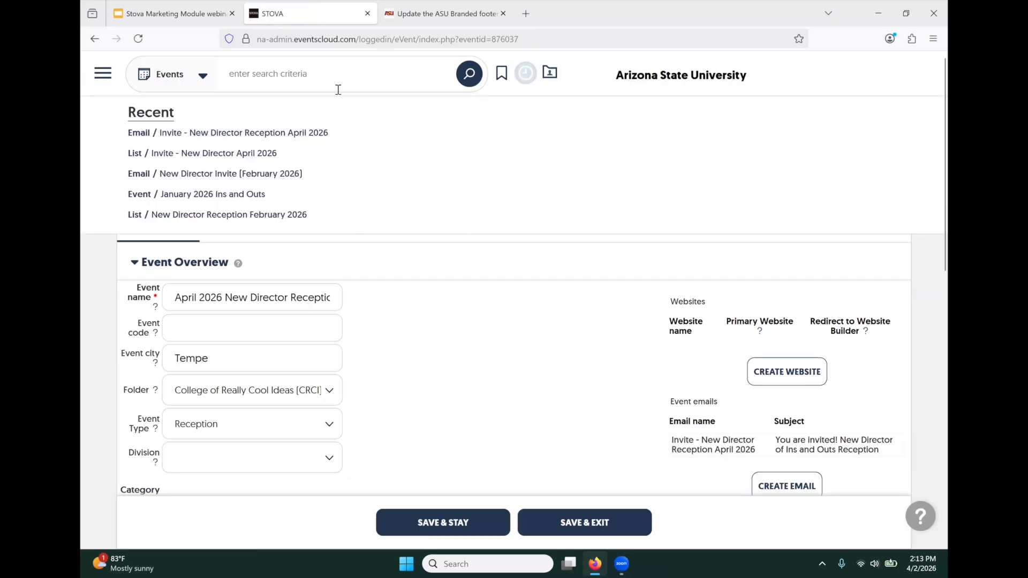
left_click(234, 129)
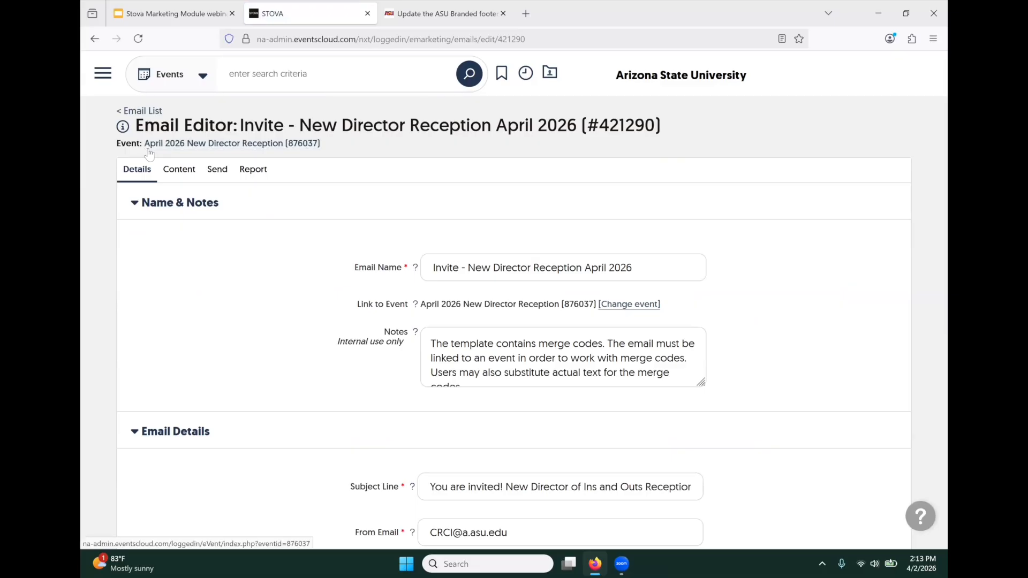
left_click(226, 149)
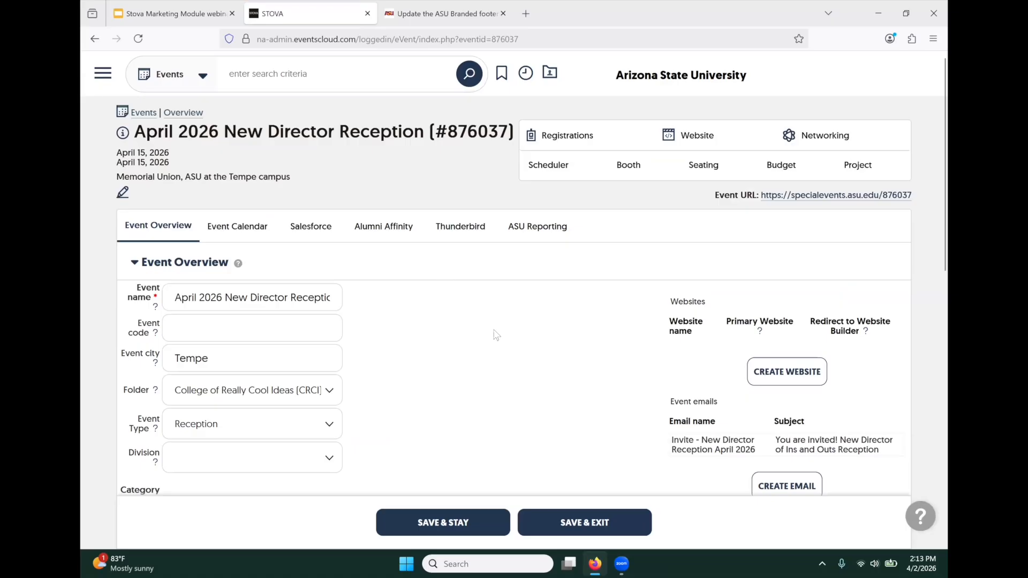
scroll(497, 336, "down", 2)
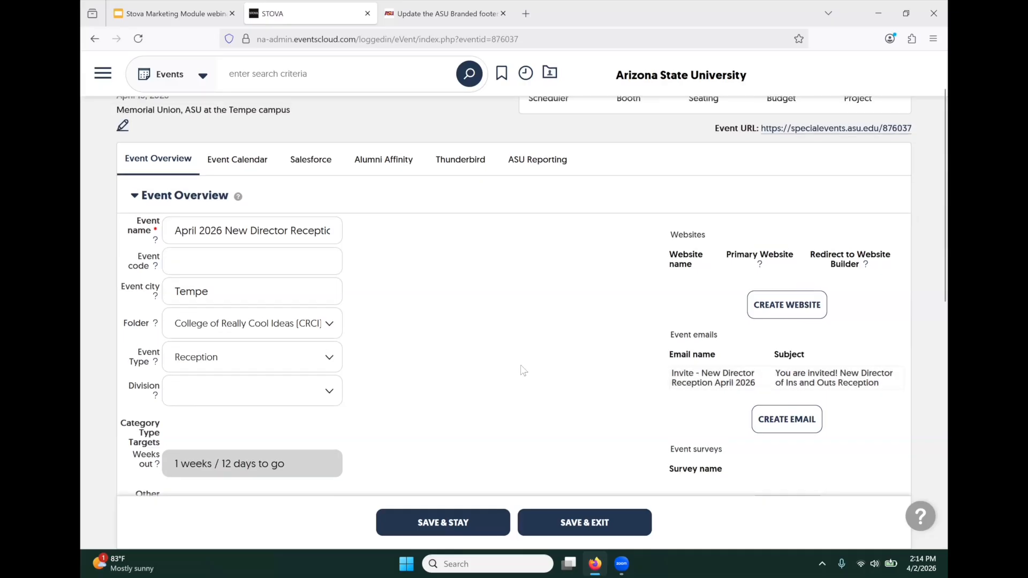
scroll(508, 342, "up", 2)
mouse_move(559, 140)
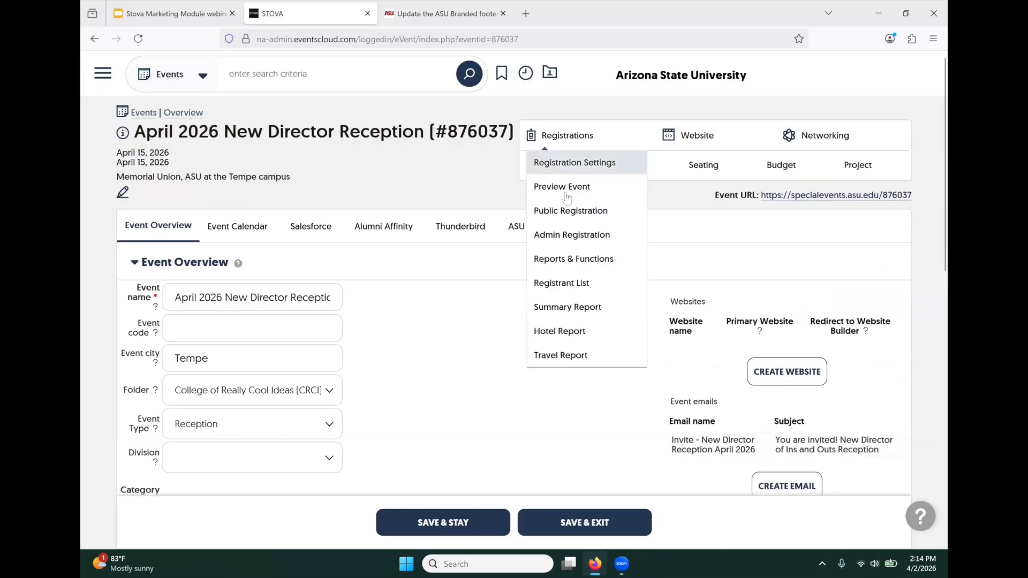
- Open Reports & Functions for event #876037 and review the Standard and Special Functions report lists
left_click(562, 261)
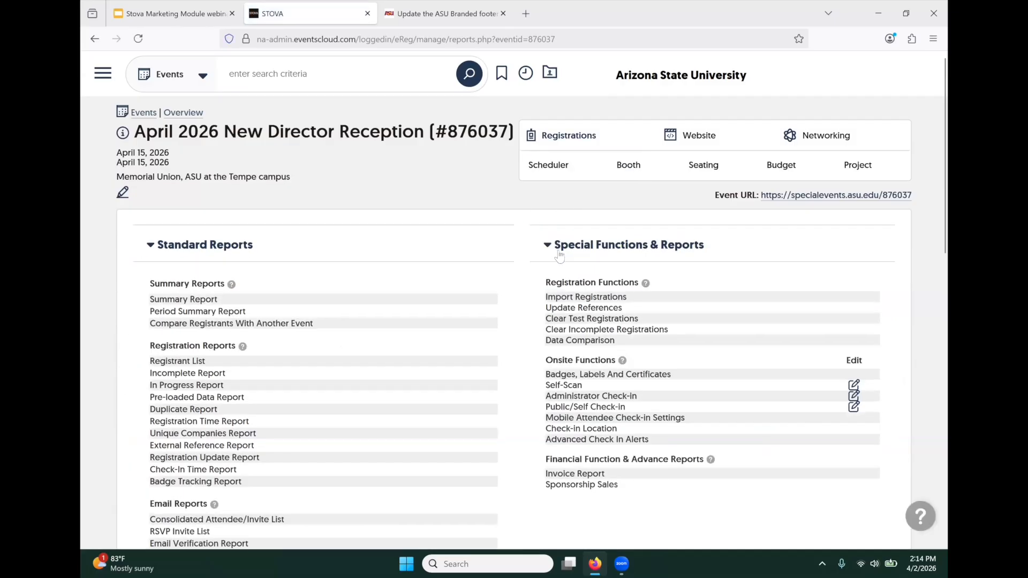
scroll(278, 319, "down", 2)
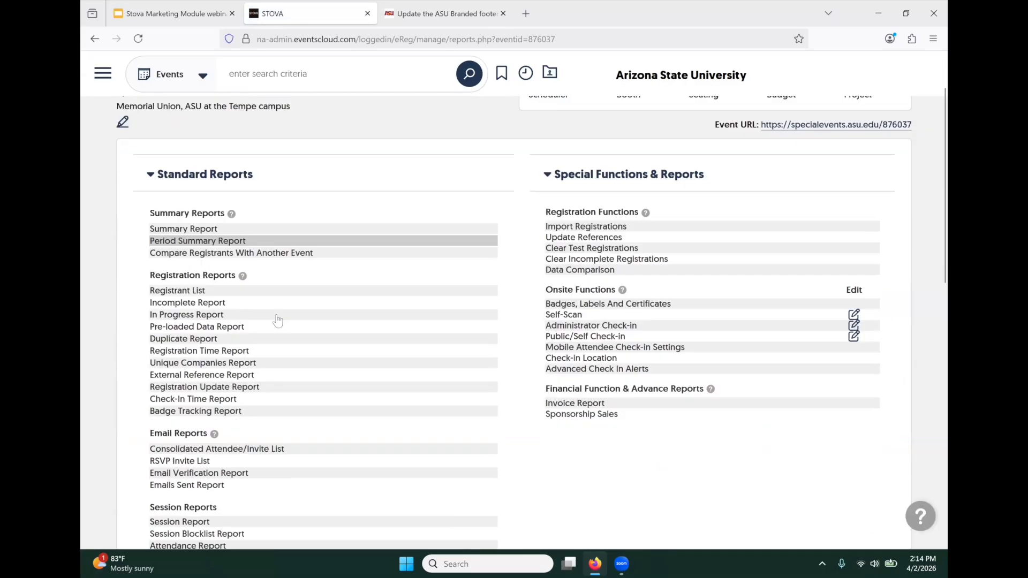
scroll(277, 320, "down", 2)
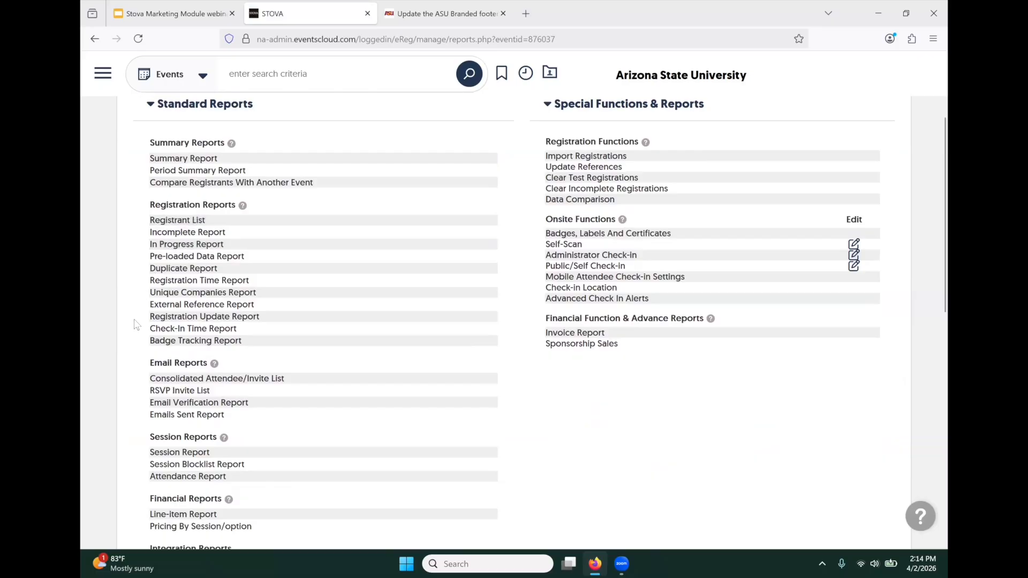
scroll(135, 325, "down", 2)
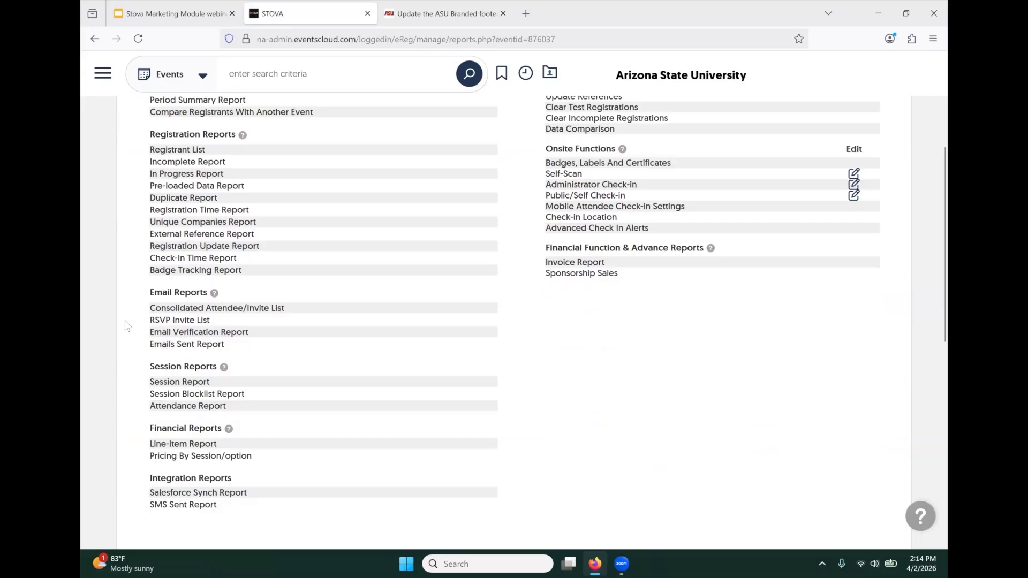
scroll(127, 325, "up", 5)
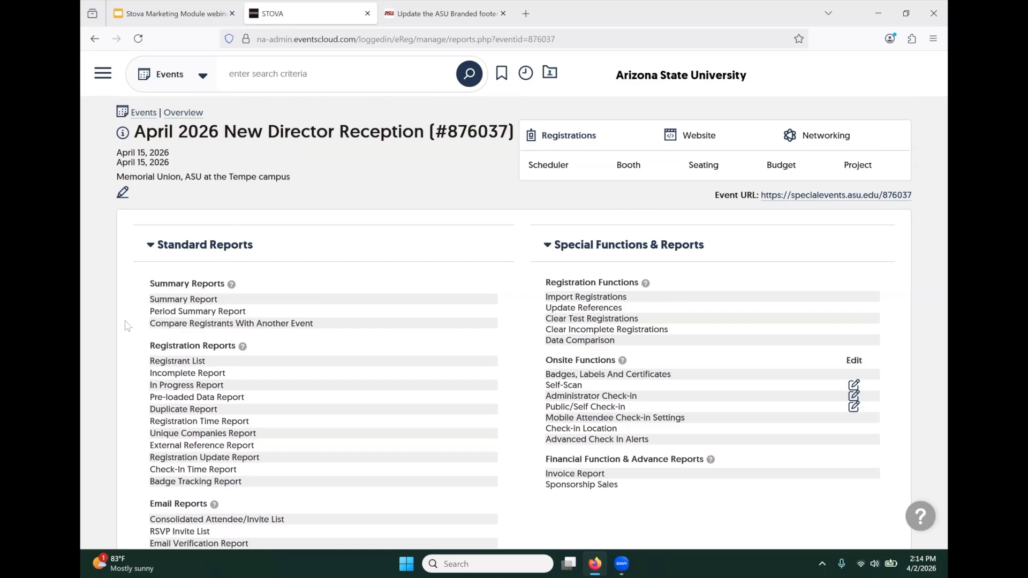
scroll(128, 326, "down", 2)
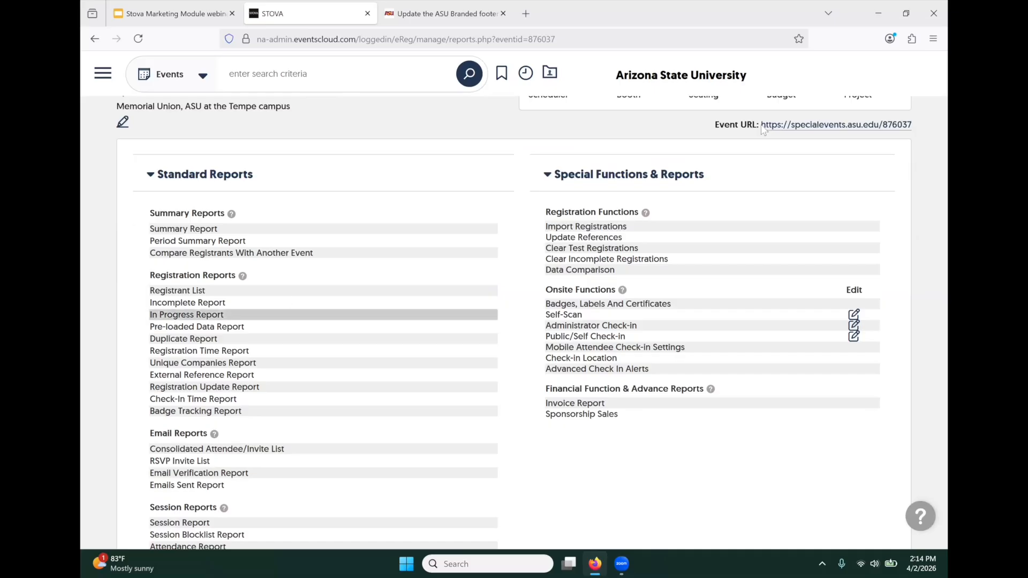
left_click(931, 66)
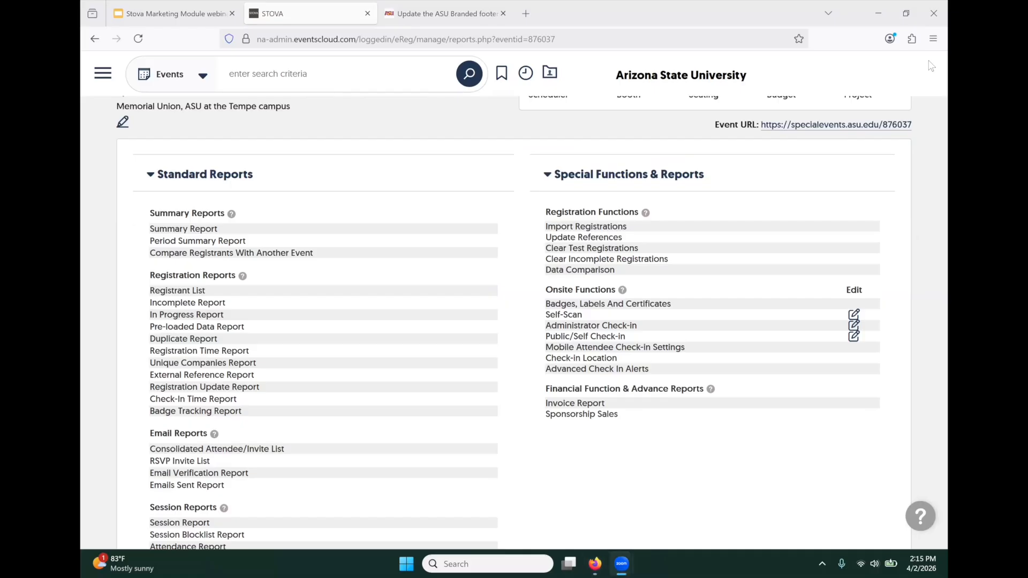